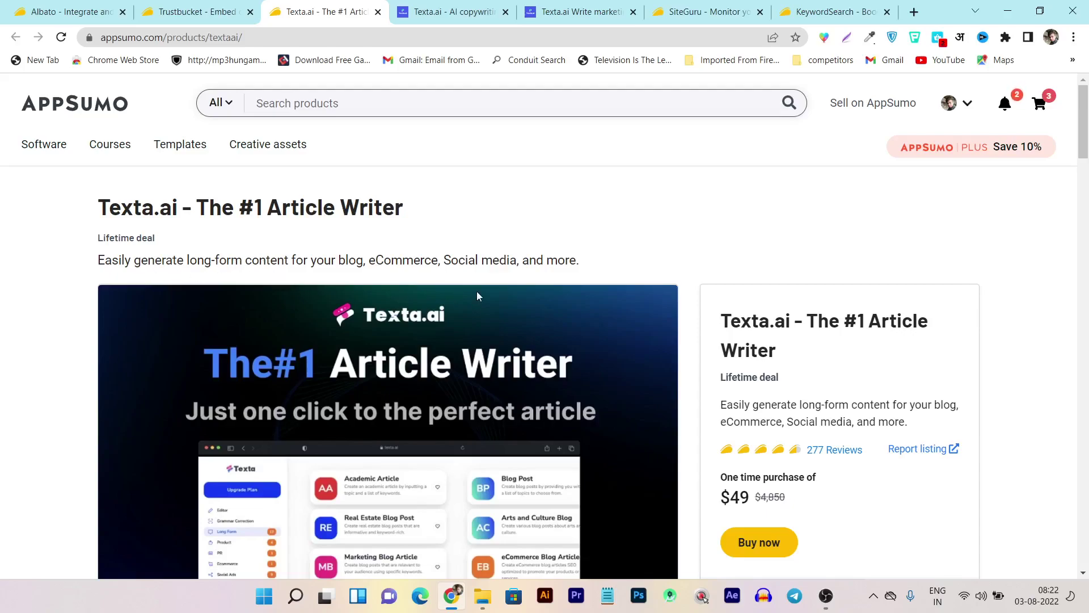
# Step: Switch from the AppSumo deal page to the Texta app and examine its long-form blog post writing tool
pyautogui.scroll(-1, 477, 291)
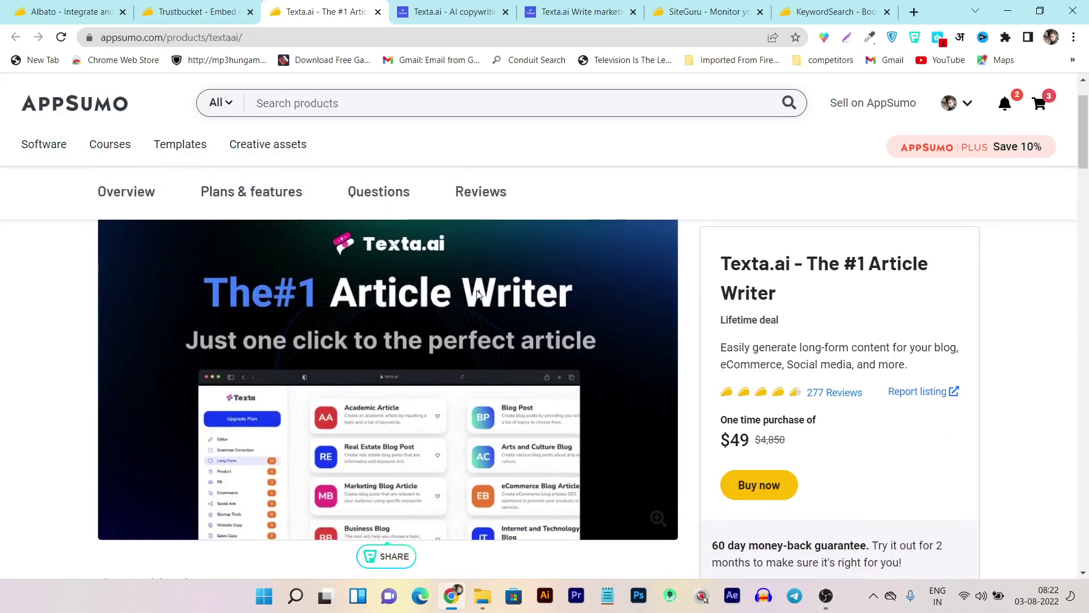
pyautogui.click(568, 11)
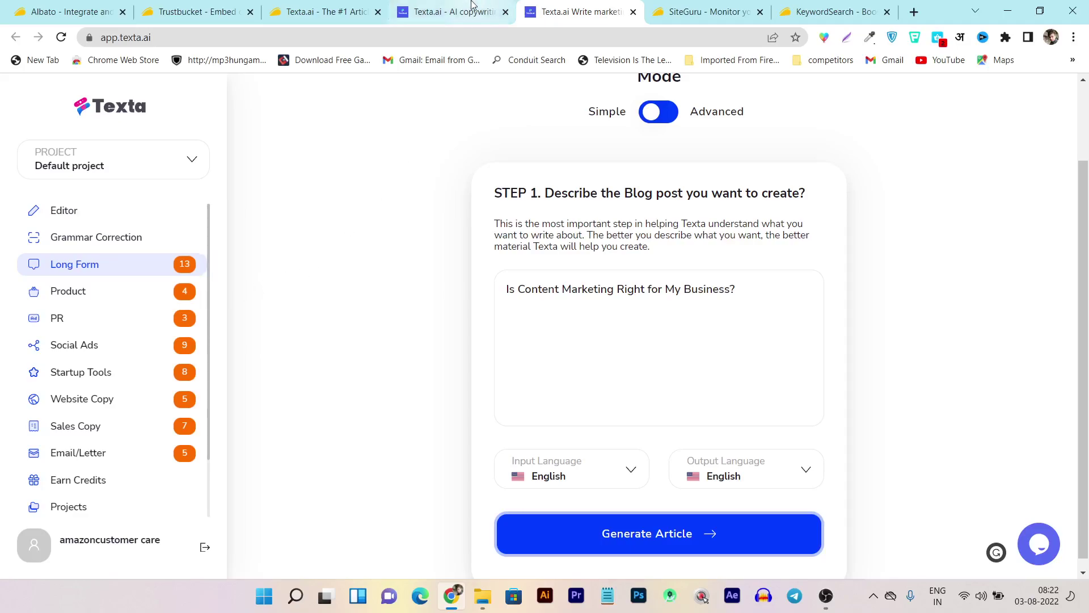
pyautogui.scroll(2, 336, 388)
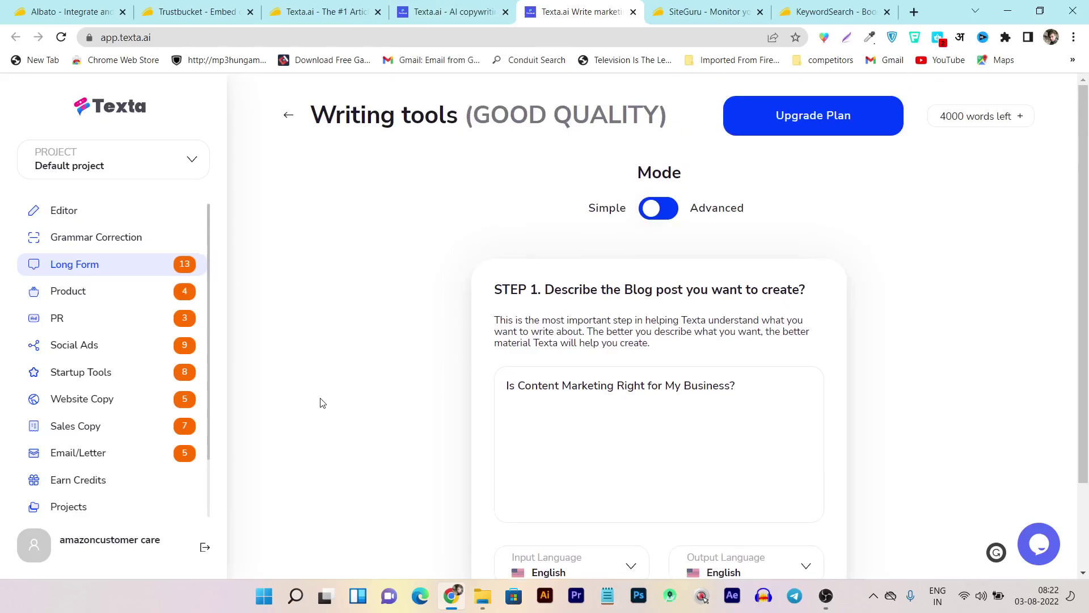
pyautogui.scroll(-3, 208, 269)
pyautogui.scroll(4, 155, 441)
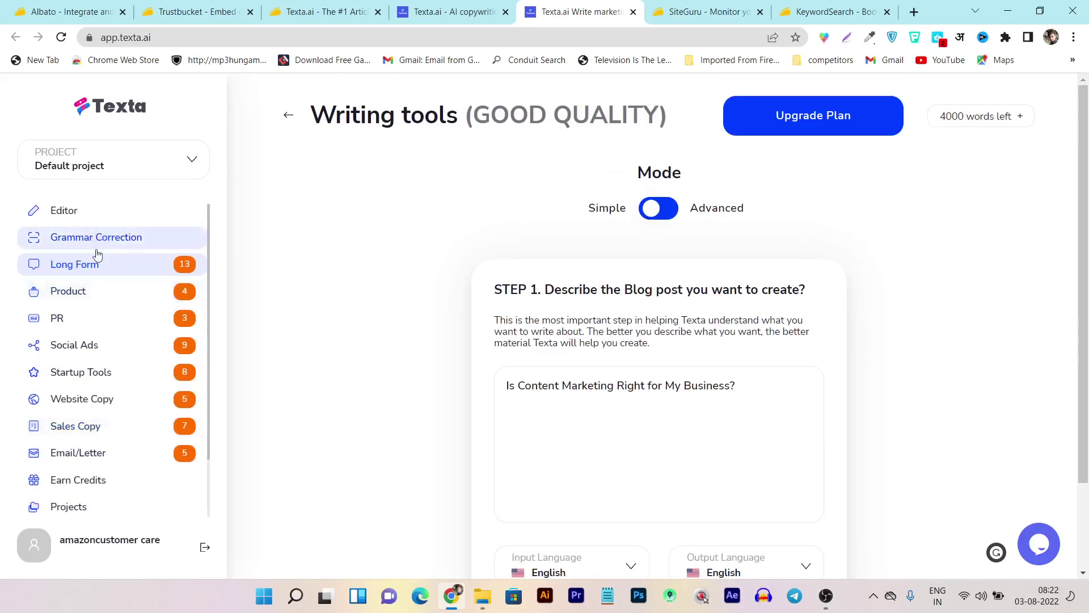
# Step: Return to the Texta.ai deal page on AppSumo and look over its overview and offer details
pyautogui.click(299, 6)
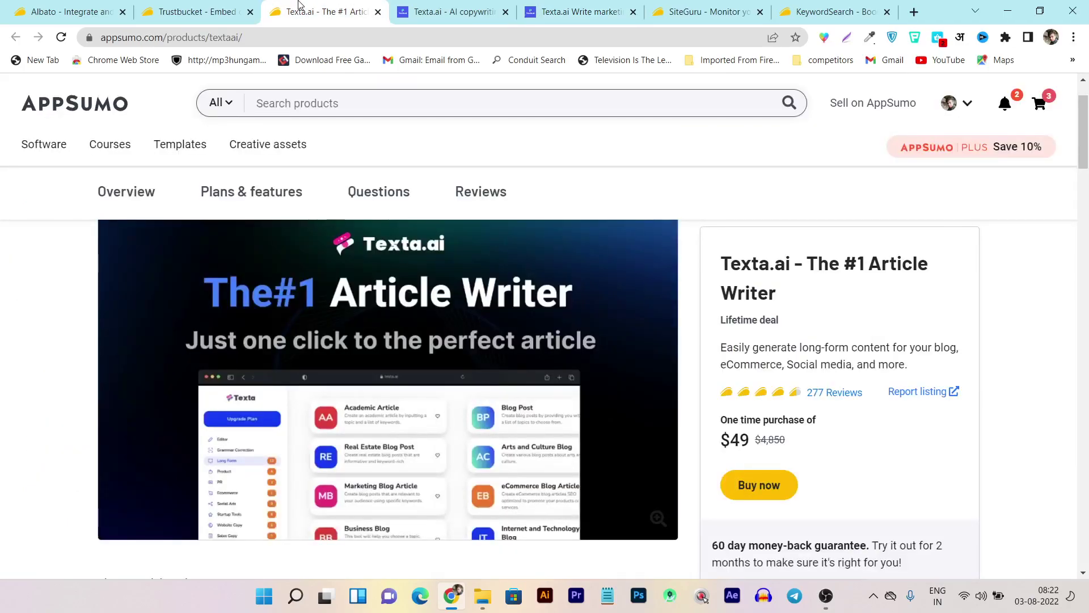
pyautogui.scroll(2, 204, 329)
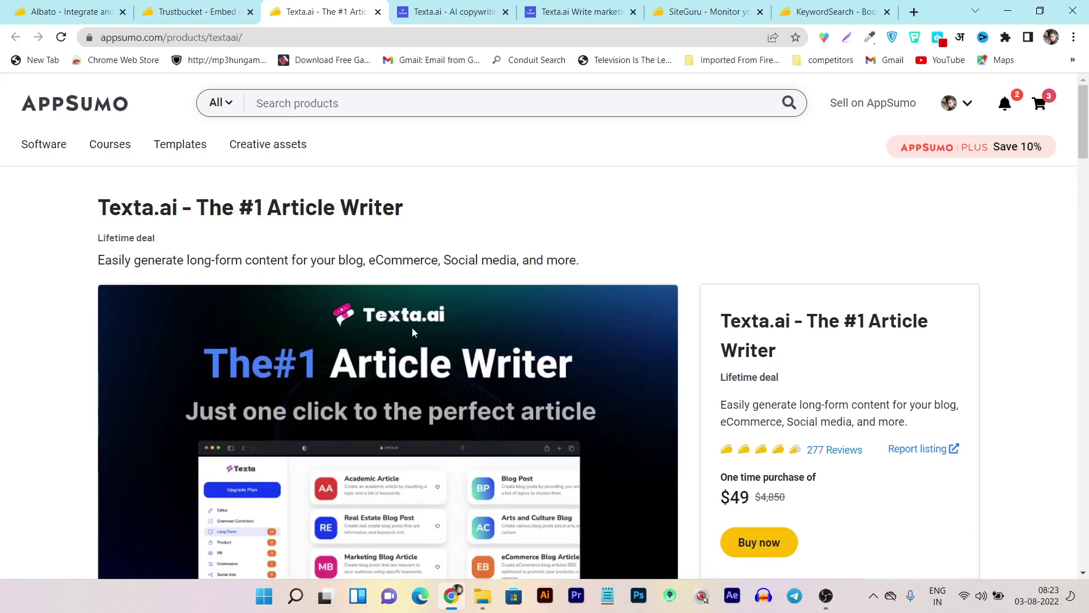
pyautogui.scroll(-3, 691, 264)
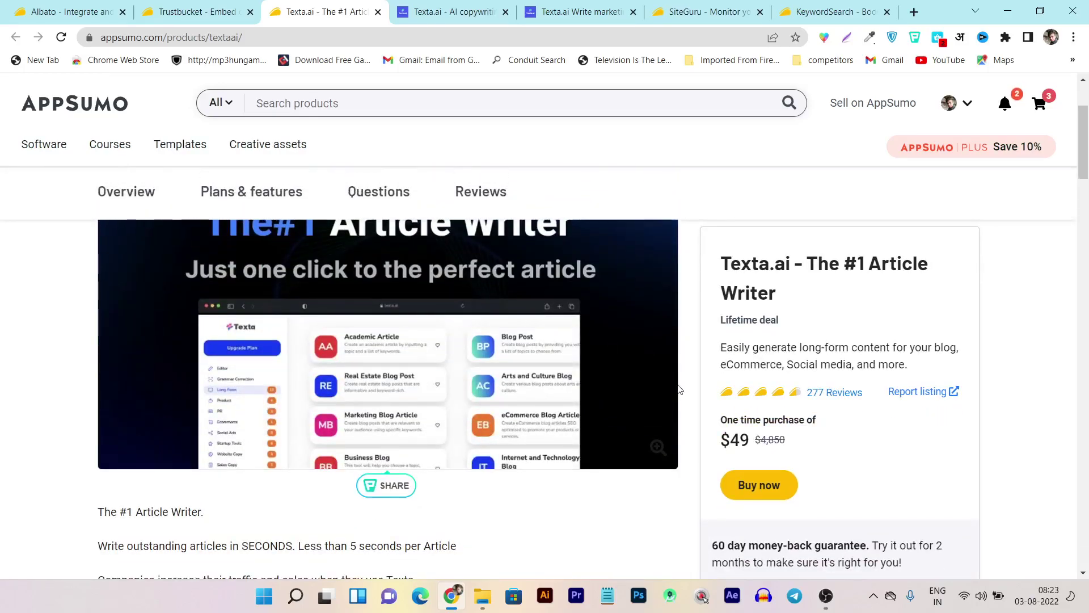
pyautogui.scroll(3, 679, 380)
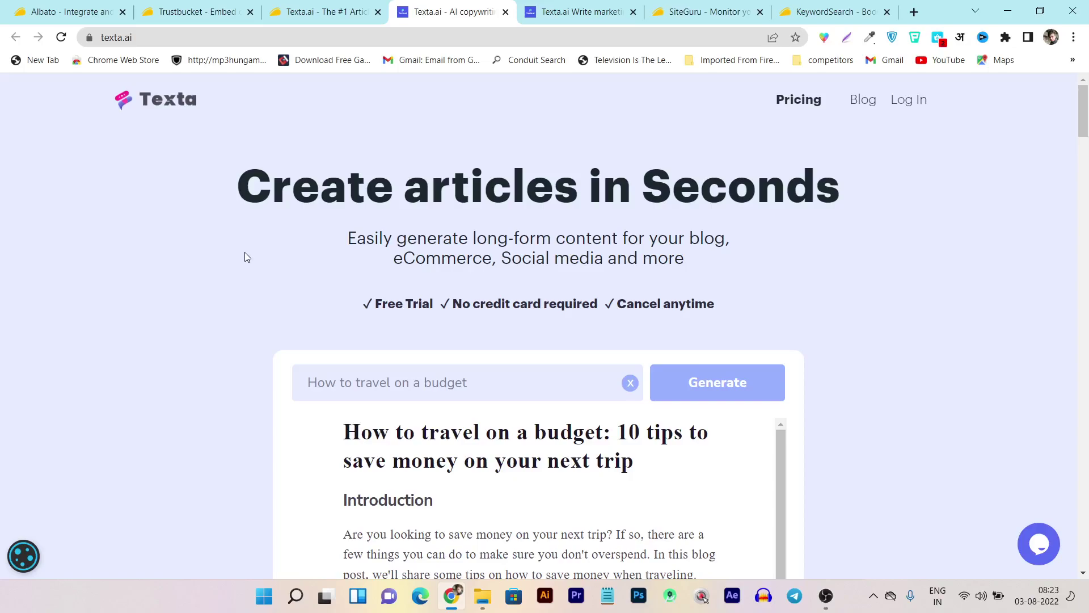
# Step: Examine the article generator on the Texta homepage with its sample topic "How to travel on a budget"
pyautogui.scroll(-2, 244, 252)
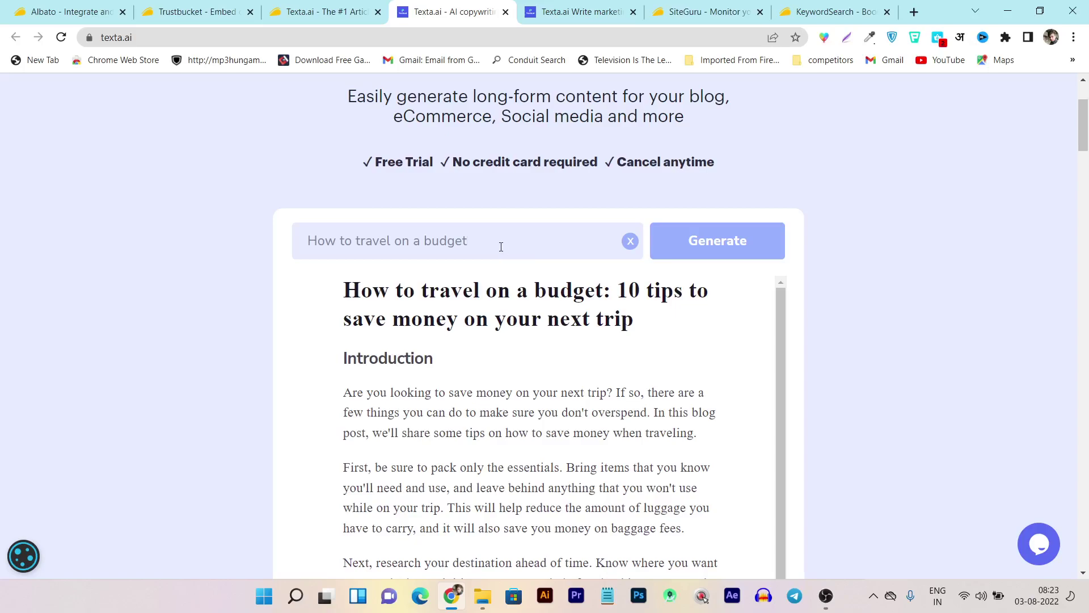
pyautogui.moveTo(501, 246); pyautogui.dragTo(304, 226)
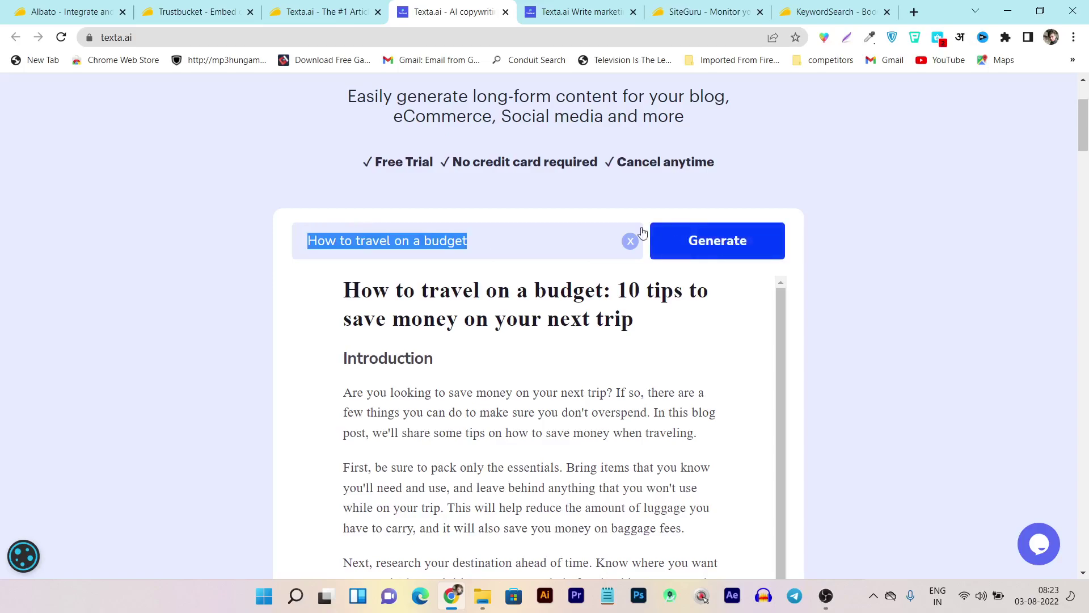
pyautogui.click(732, 244)
pyautogui.scroll(2, 588, 210)
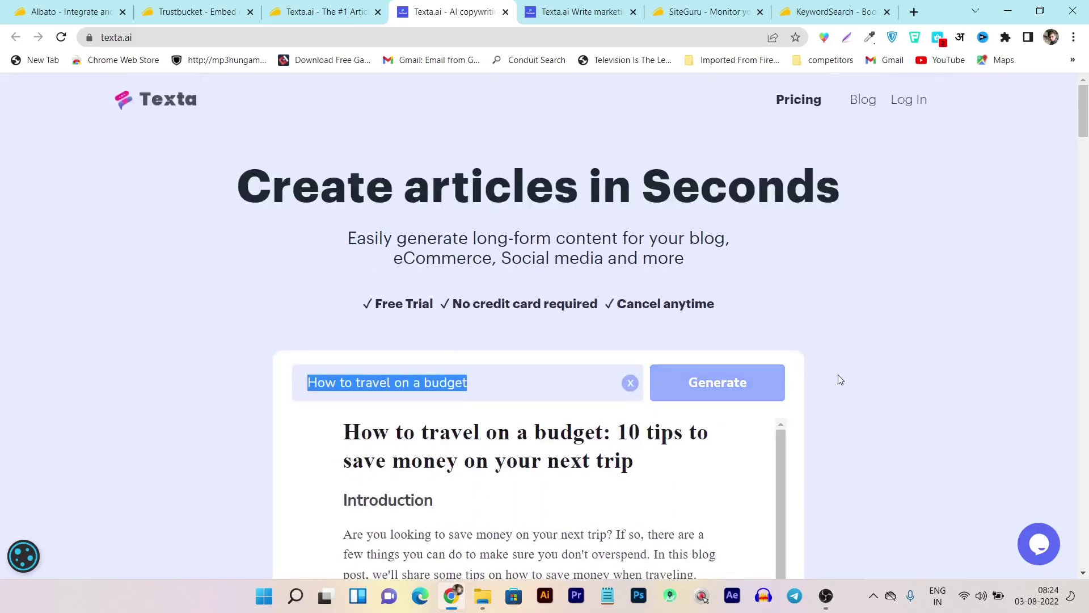
pyautogui.click(503, 339)
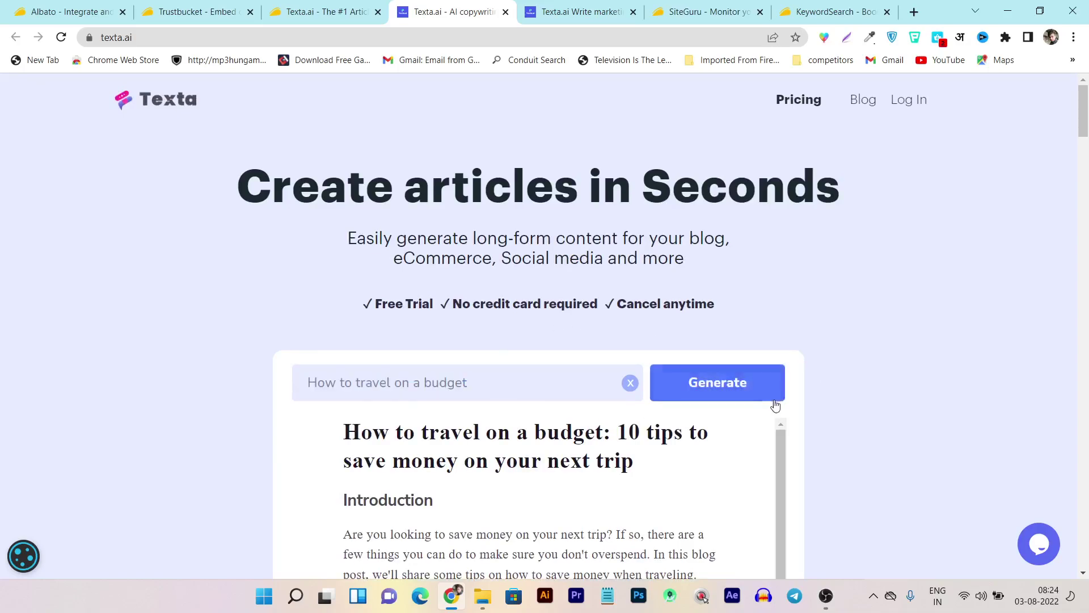
# Step: Read through the sample travel article on the Texta homepage, from its introduction to its closing sections
pyautogui.scroll(-1, 609, 479)
pyautogui.scroll(-3, 499, 475)
pyautogui.scroll(4, 505, 475)
pyautogui.scroll(-5, 632, 309)
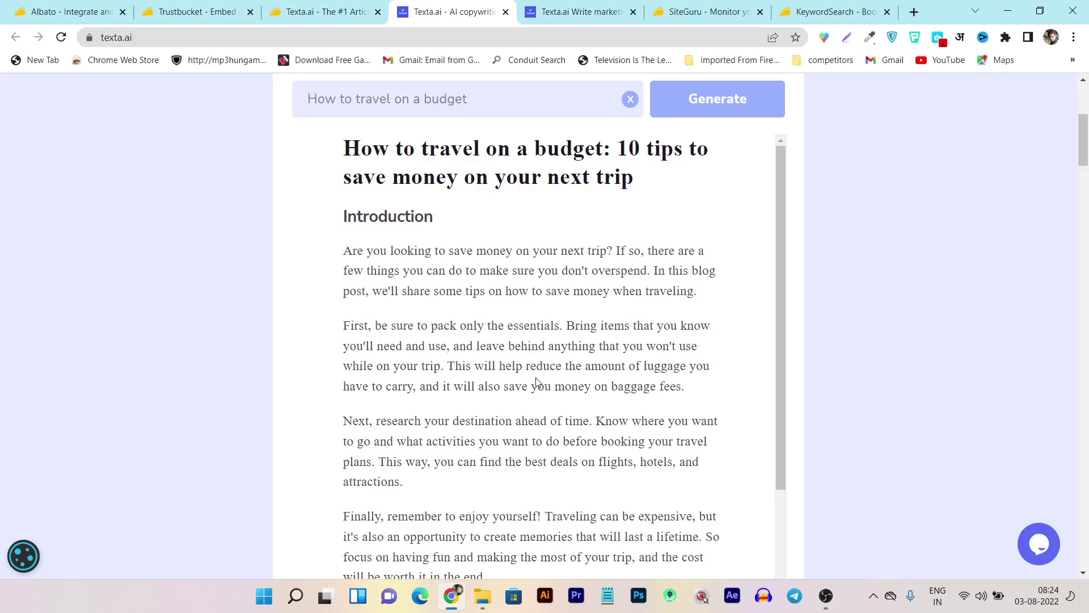
pyautogui.scroll(-1, 534, 414)
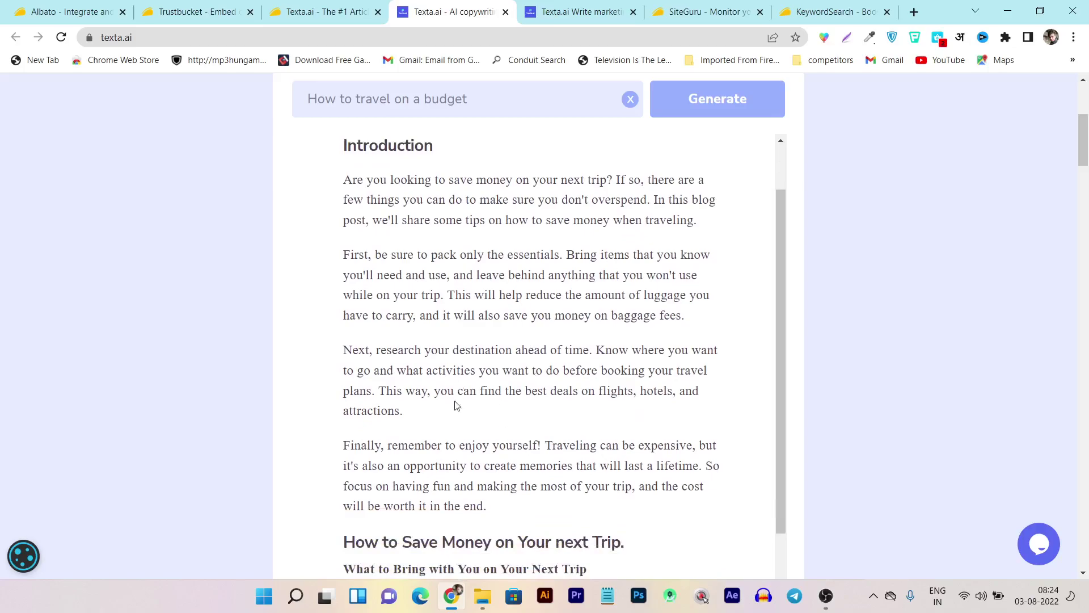
pyautogui.scroll(1, 454, 394)
pyautogui.scroll(1, 983, 267)
pyautogui.scroll(-4, 936, 272)
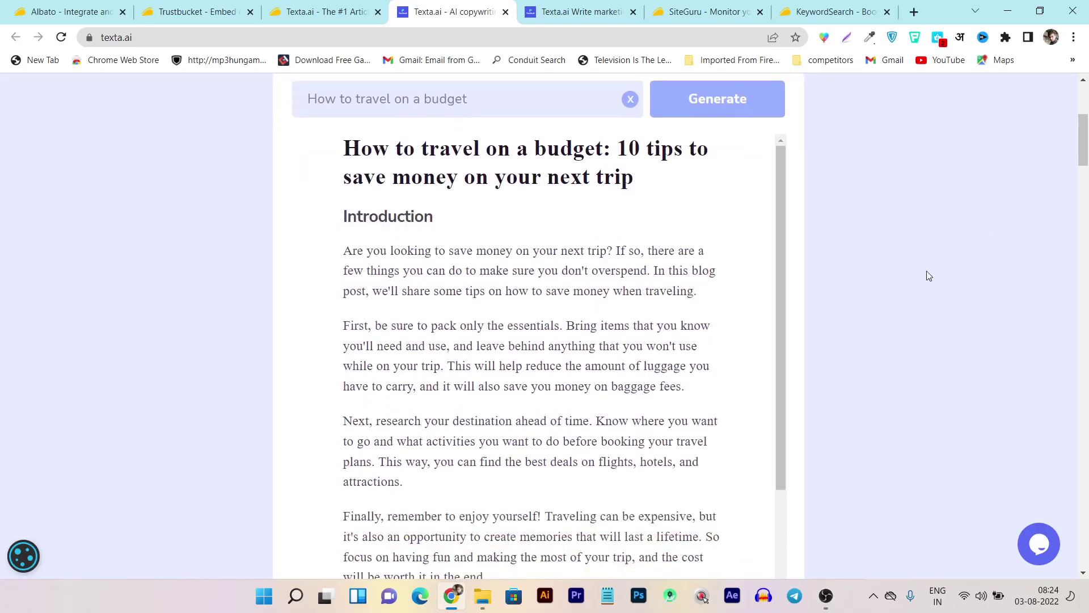
pyautogui.scroll(-4, 571, 454)
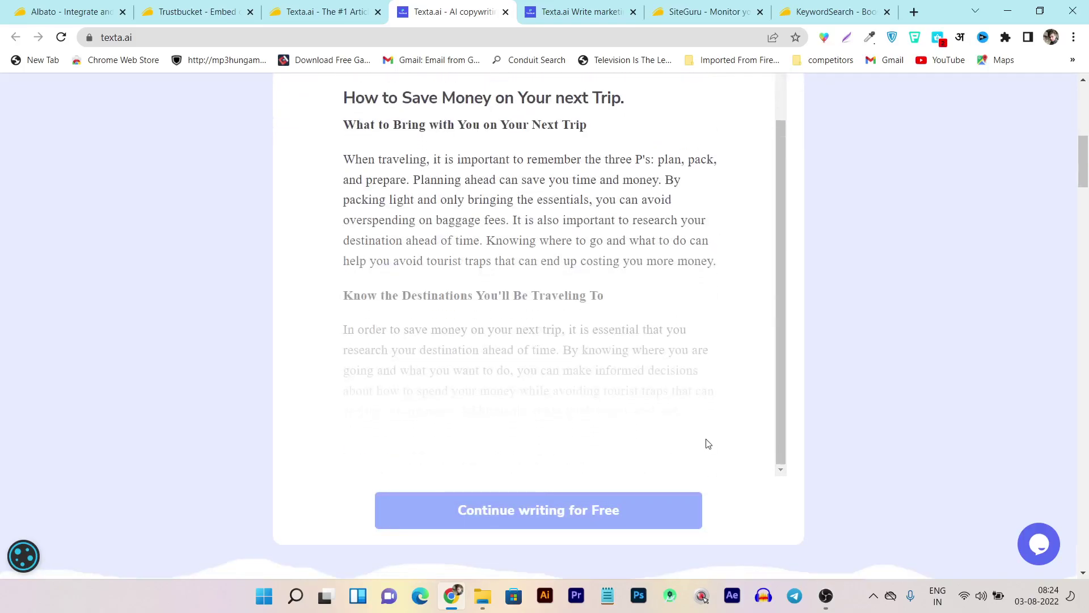
pyautogui.scroll(6, 256, 333)
pyautogui.scroll(-10, 976, 319)
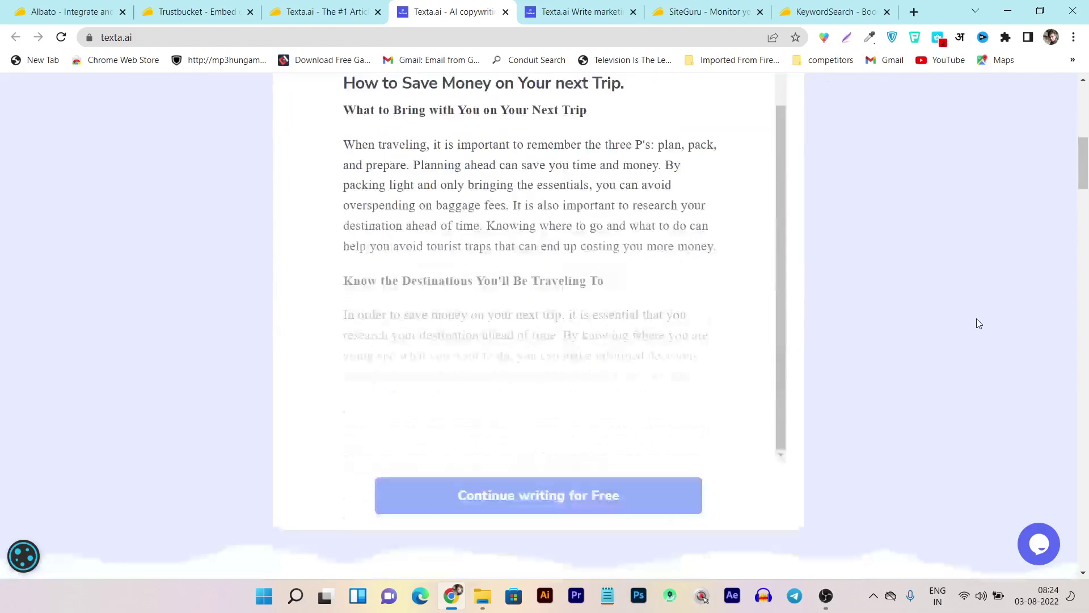
# Step: Review the homepage sections on available languages, partner integrations, the promo video and boosting or scaling content marketing
pyautogui.scroll(-1, 593, 315)
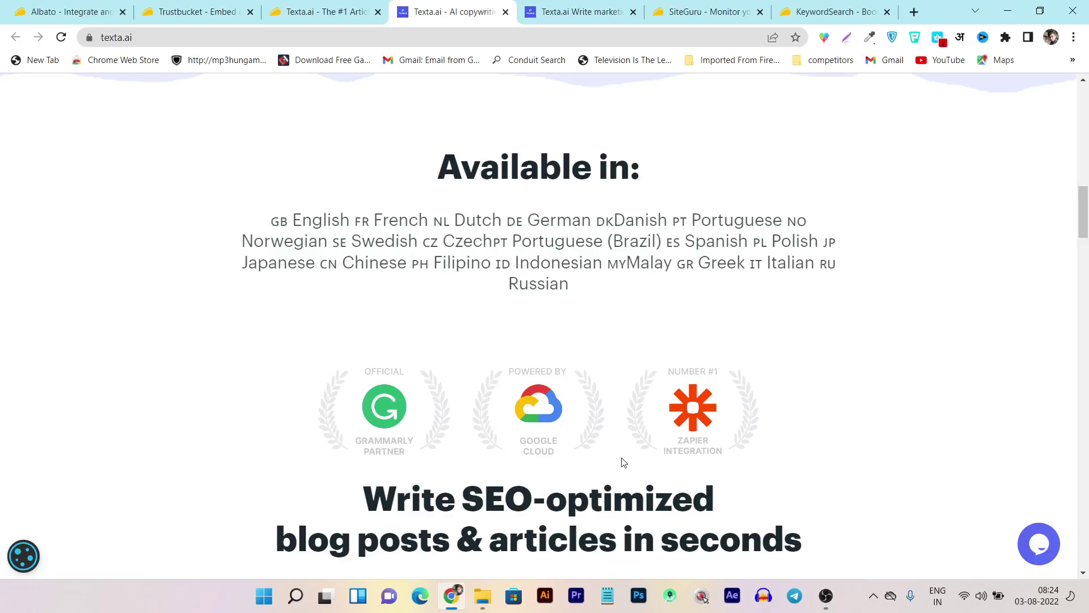
pyautogui.scroll(-3, 787, 471)
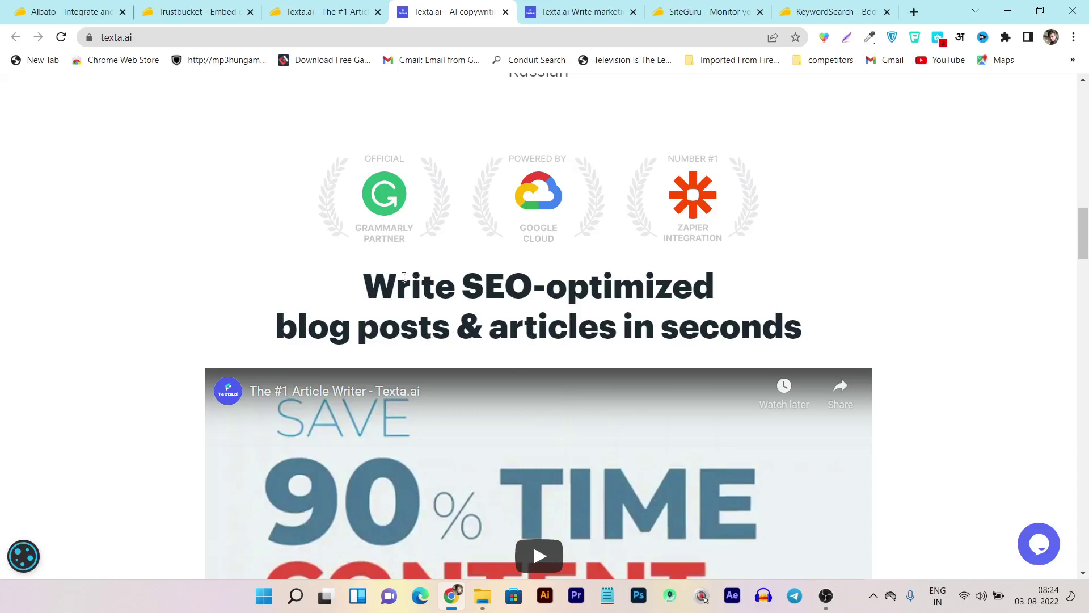
pyautogui.scroll(-10, 297, 299)
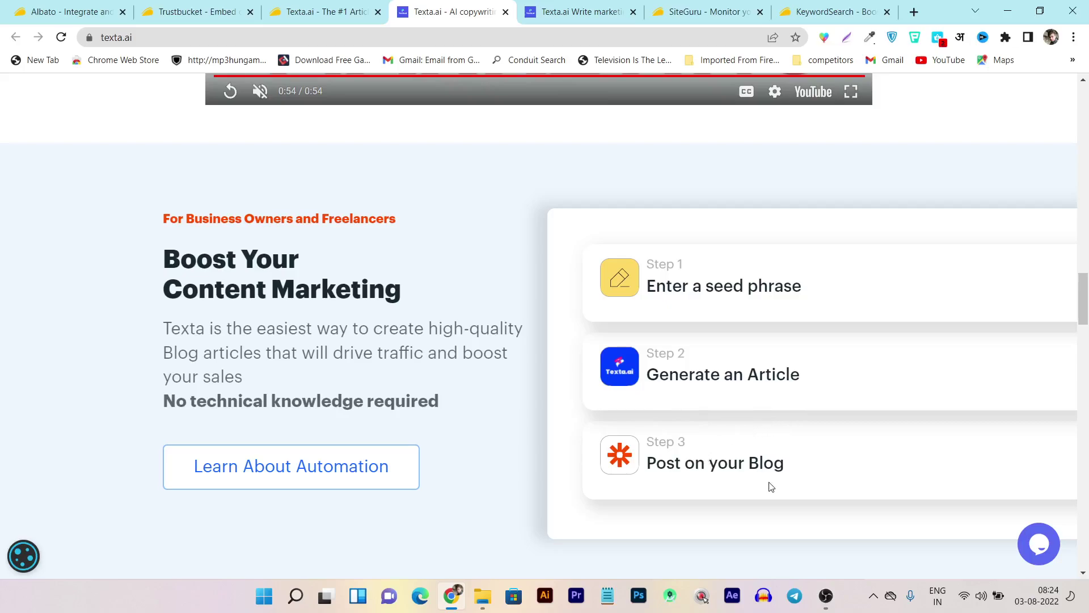
pyautogui.scroll(13, 772, 487)
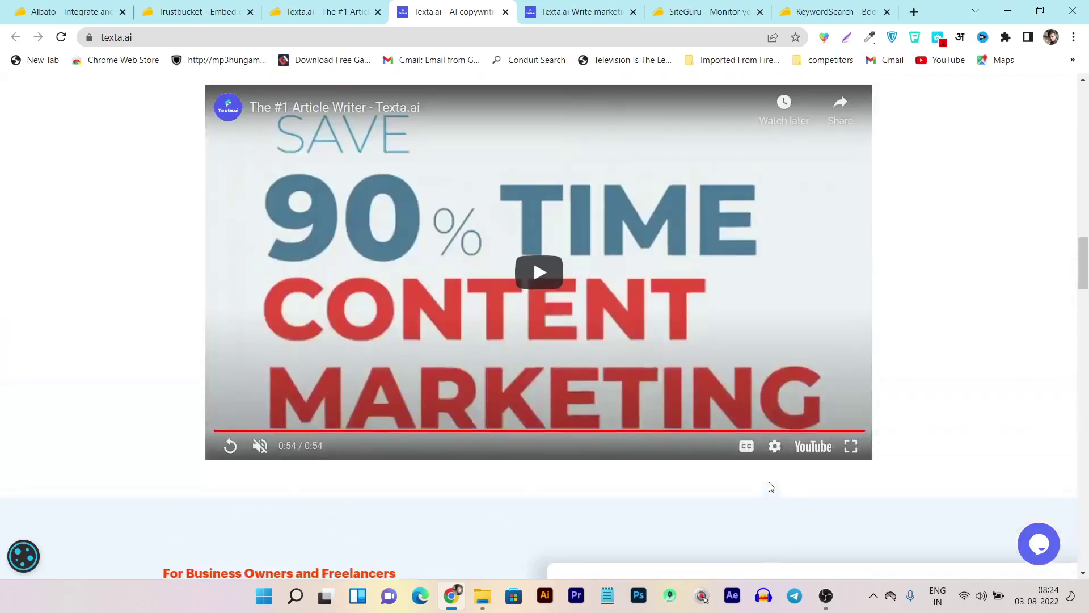
pyautogui.scroll(-12, 675, 364)
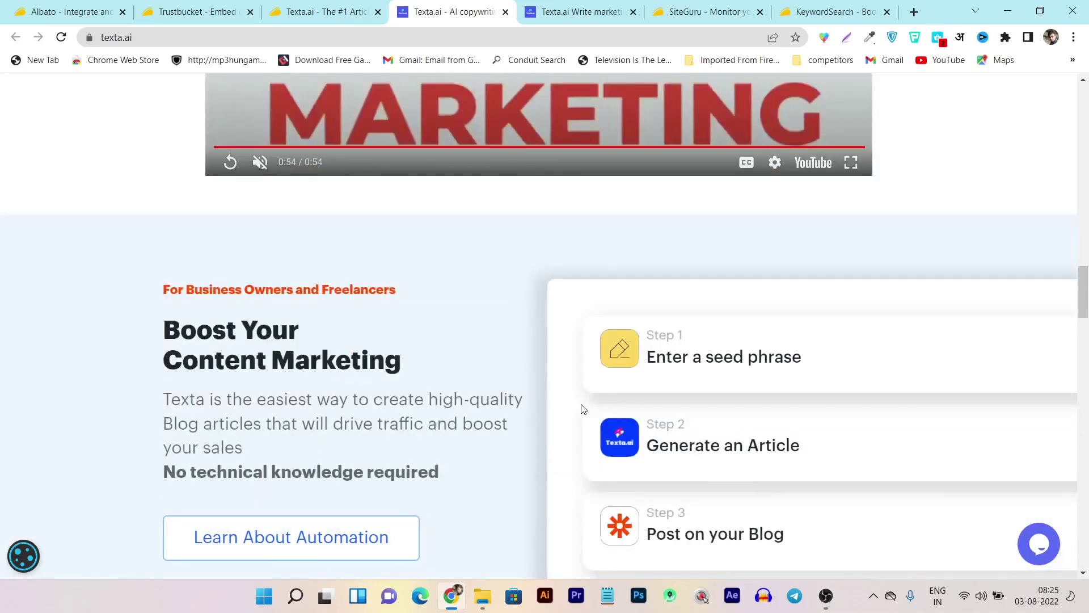
pyautogui.scroll(-1, 585, 408)
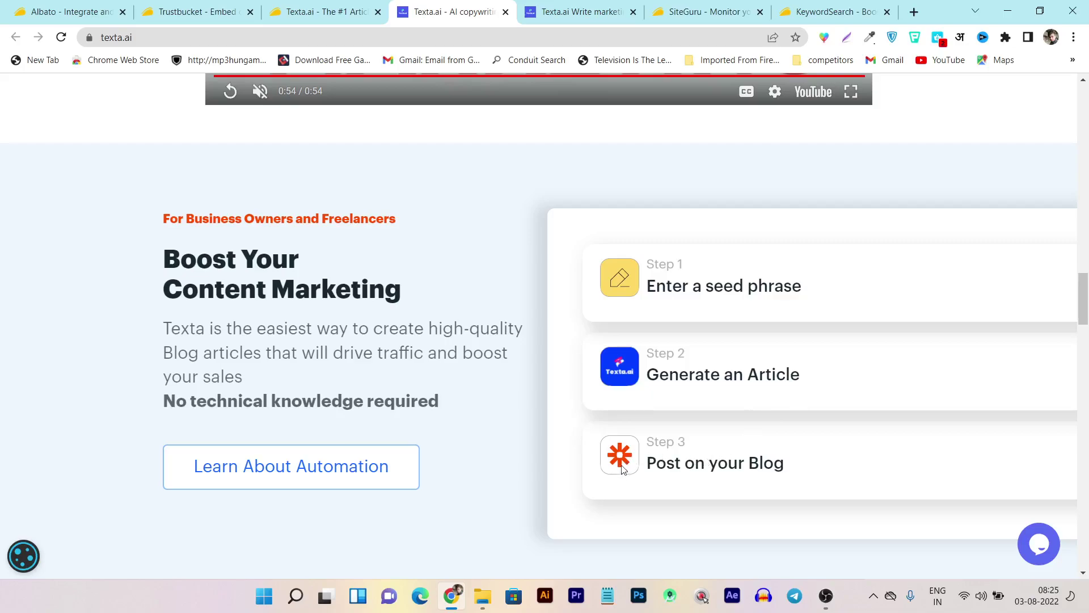
pyautogui.scroll(-8, 738, 484)
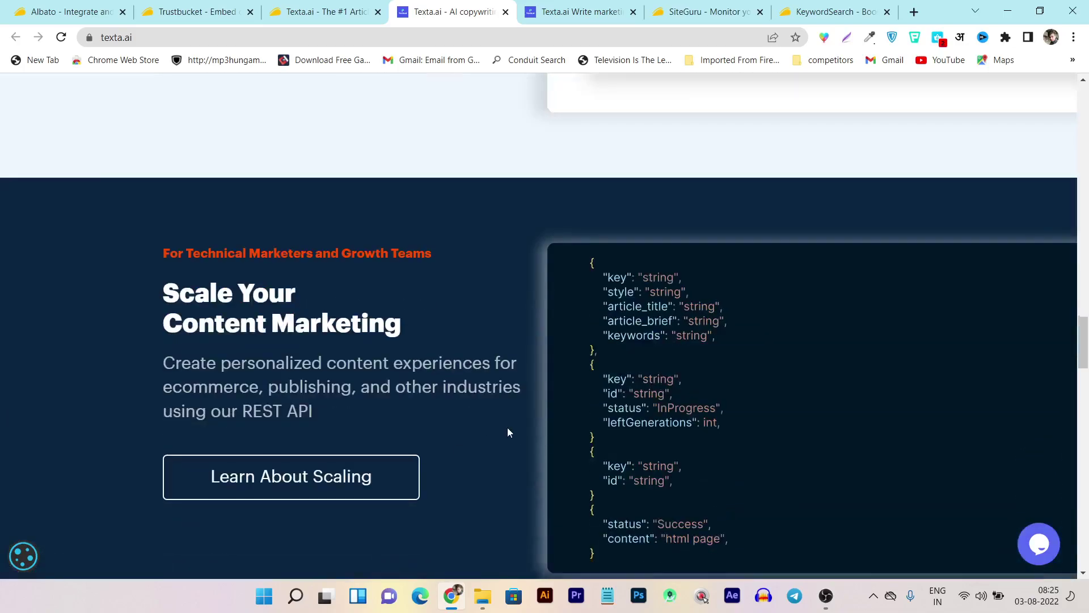
# Step: Review the homepage's feature grid, customer testimonials and free trial offer
pyautogui.scroll(-10, 507, 432)
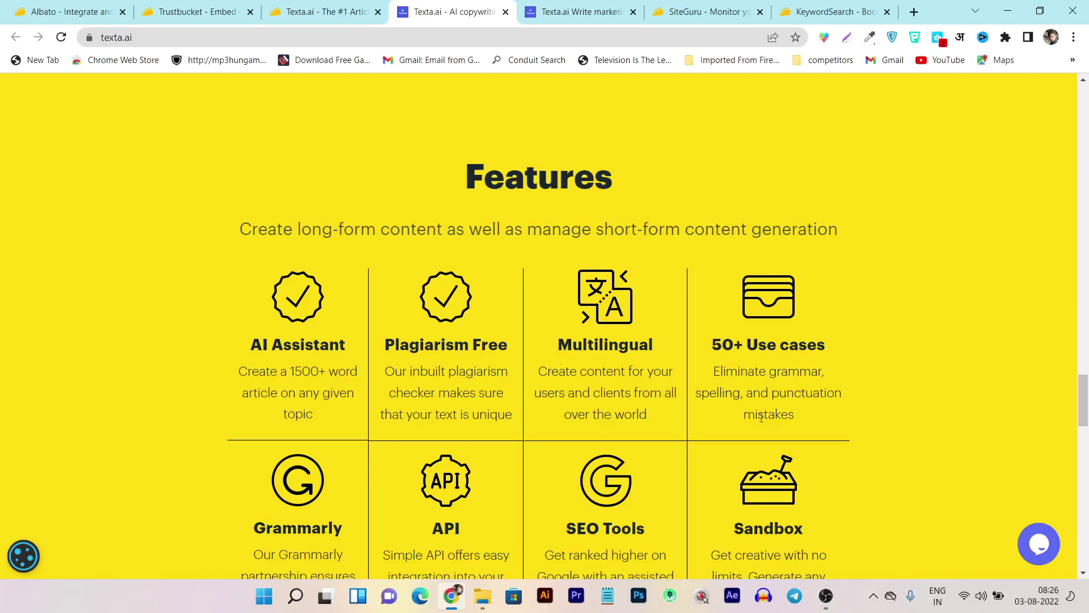
pyautogui.scroll(-2, 502, 415)
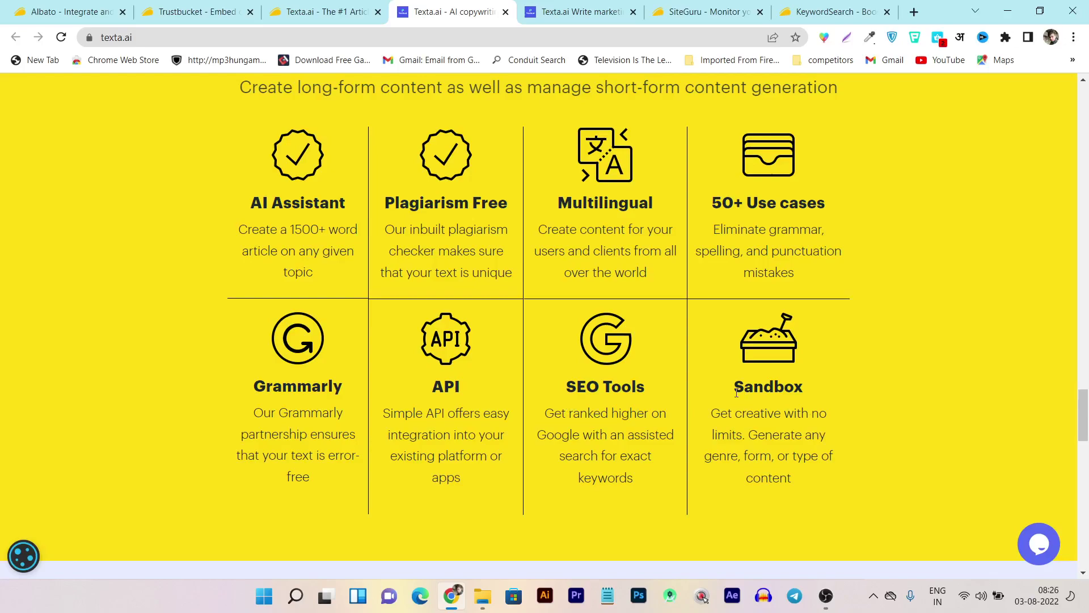
pyautogui.scroll(-9, 810, 401)
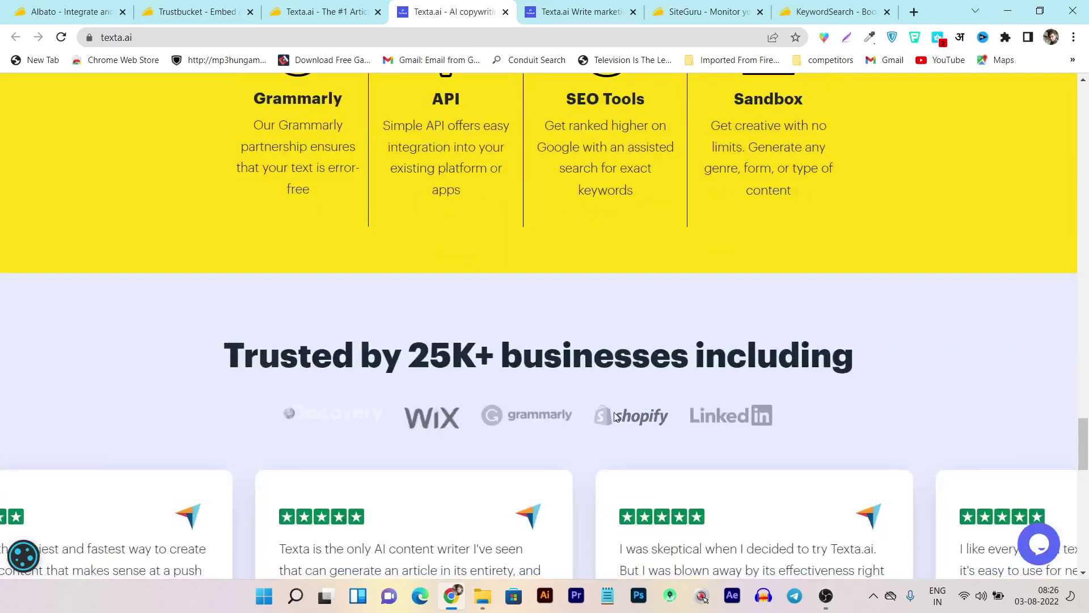
pyautogui.scroll(4, 488, 310)
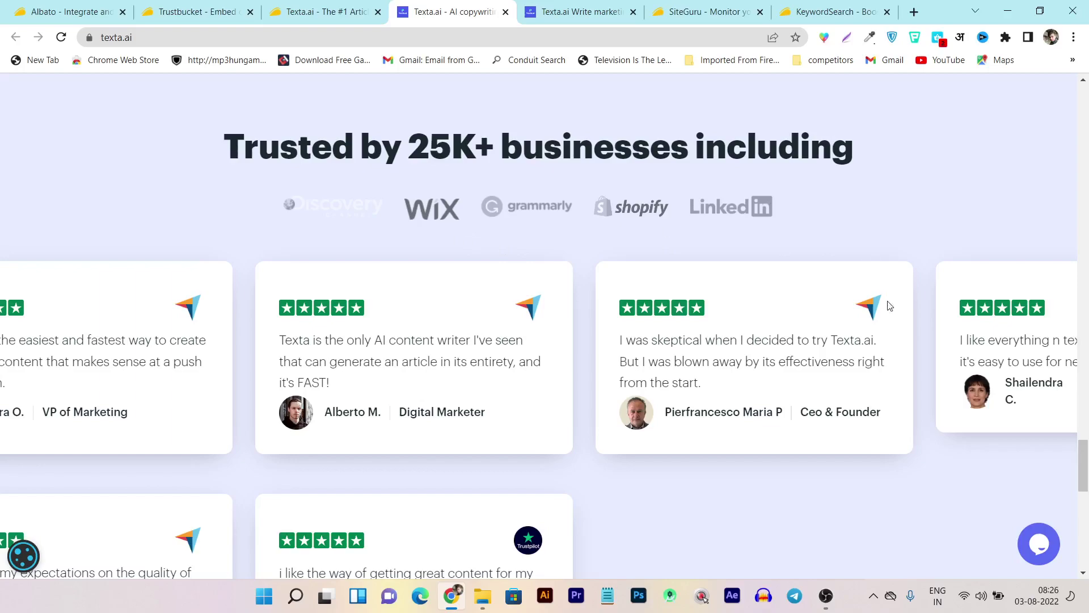
pyautogui.scroll(-3, 608, 337)
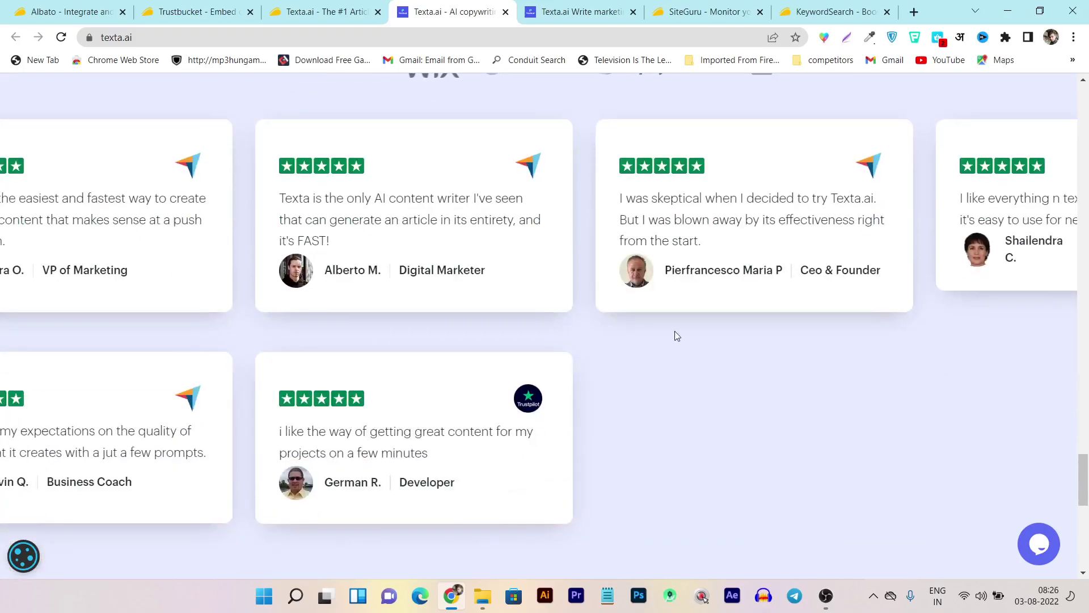
pyautogui.scroll(5, 653, 329)
pyautogui.scroll(-15, 406, 245)
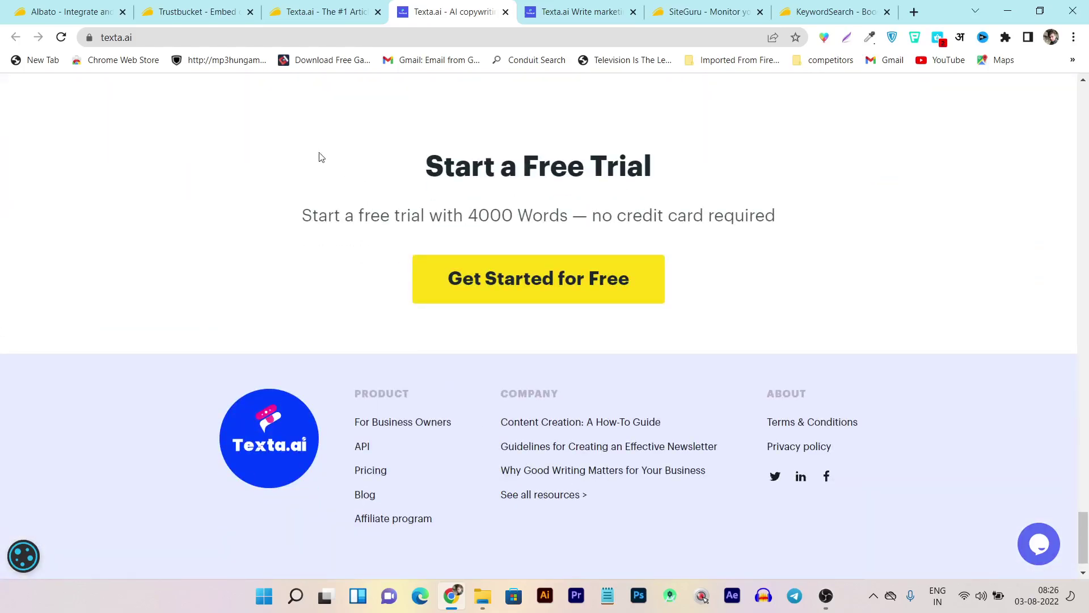
# Step: Open Plans & features on the Texta.ai AppSumo page and review the deal terms and included features
pyautogui.click(321, 7)
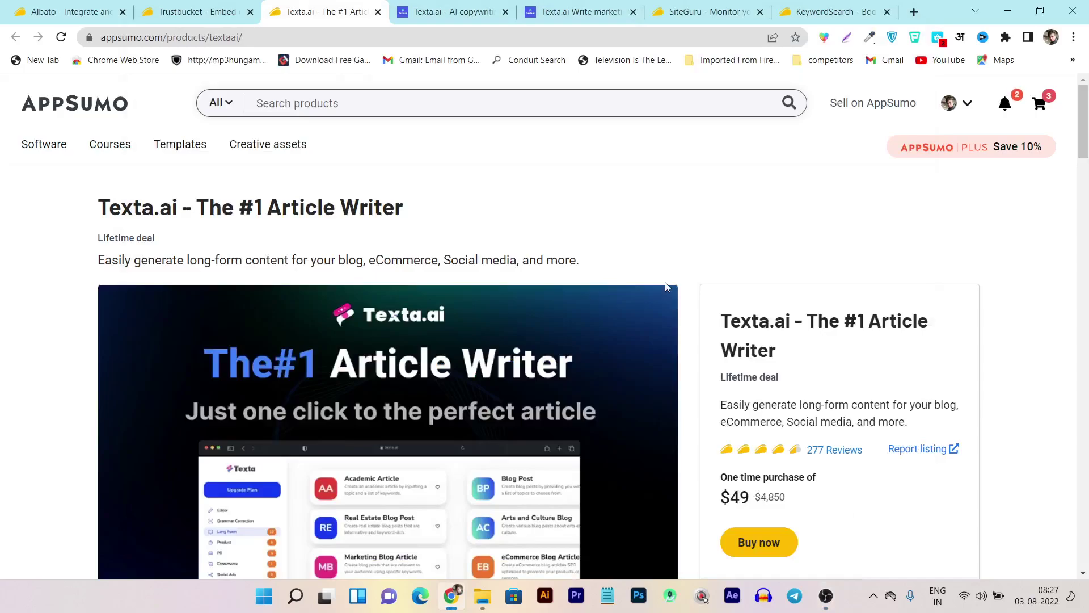
pyautogui.scroll(-5, 665, 282)
pyautogui.scroll(5, 555, 362)
pyautogui.scroll(-8, 281, 348)
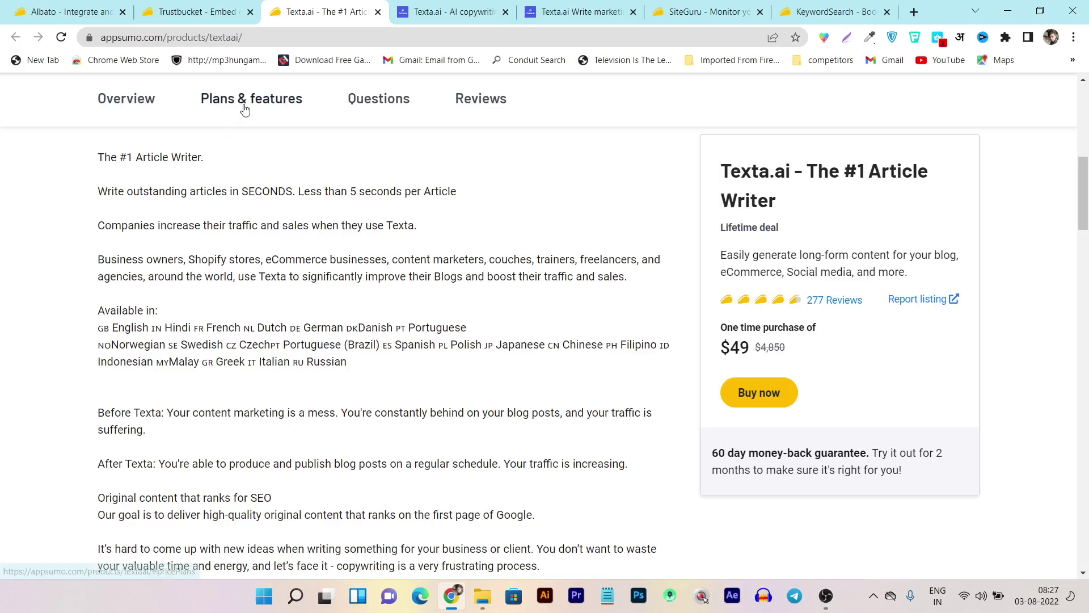
pyautogui.click(240, 107)
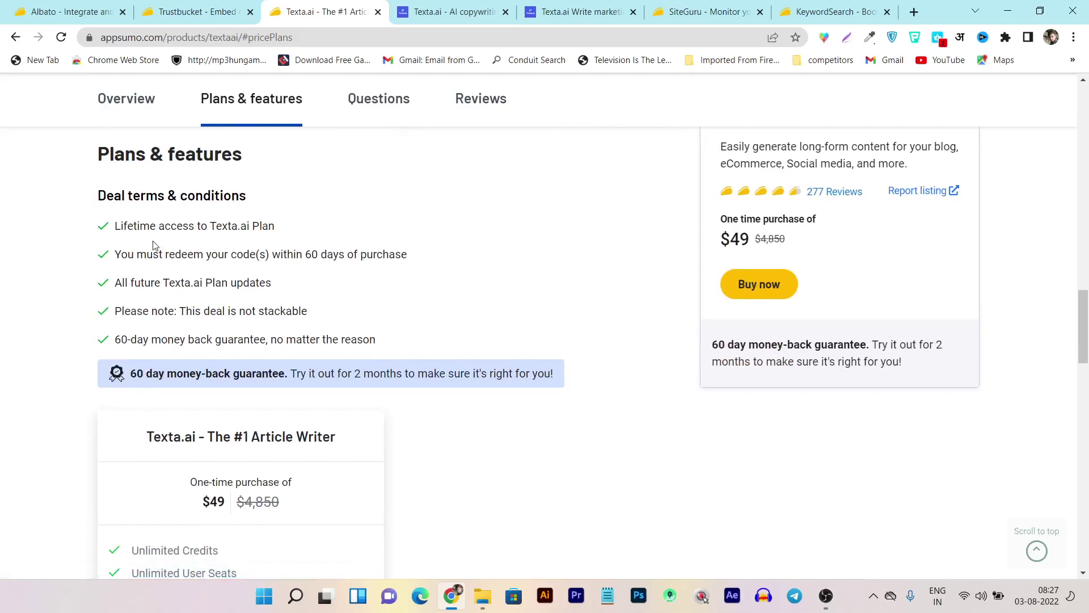
pyautogui.scroll(-5, 349, 280)
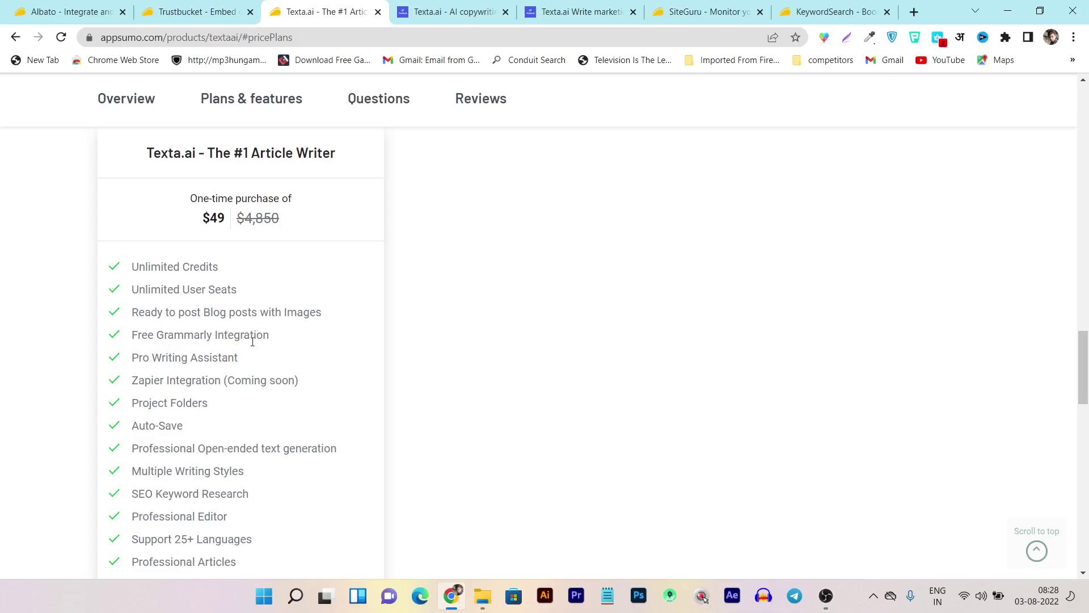
pyautogui.scroll(-1, 221, 333)
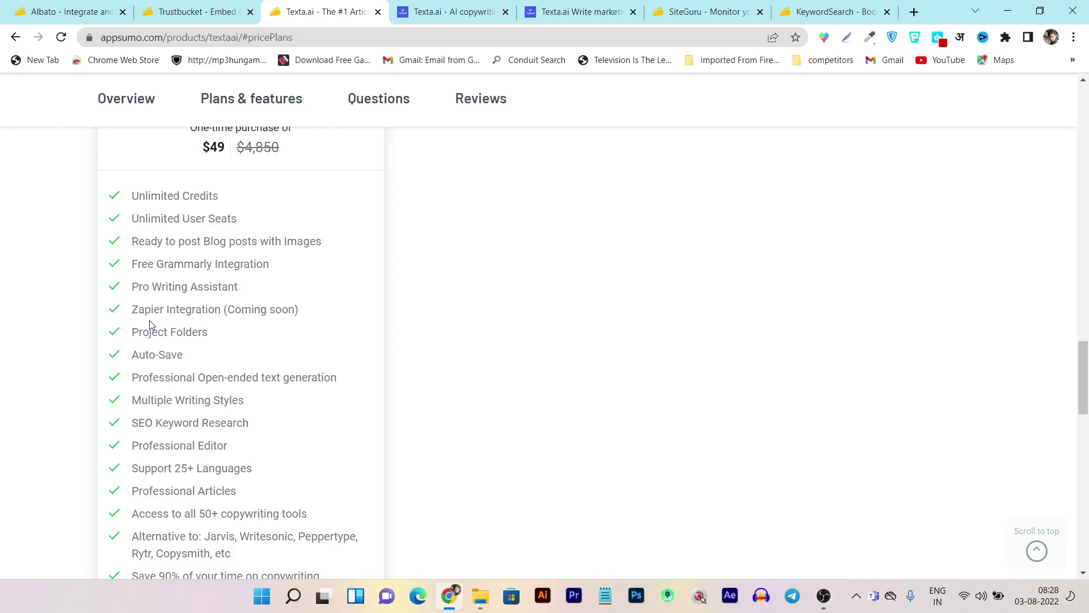
# Step: Read the rest of the Texta.ai plan's feature list on AppSumo and return to the deal's product heading
pyautogui.scroll(-1, 273, 324)
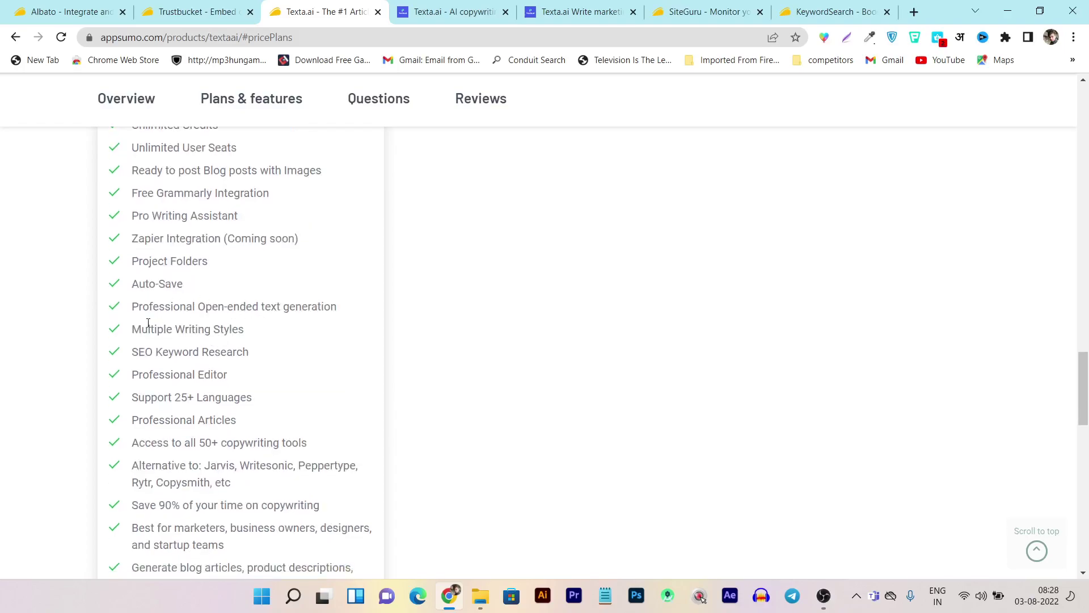
pyautogui.scroll(-1, 272, 323)
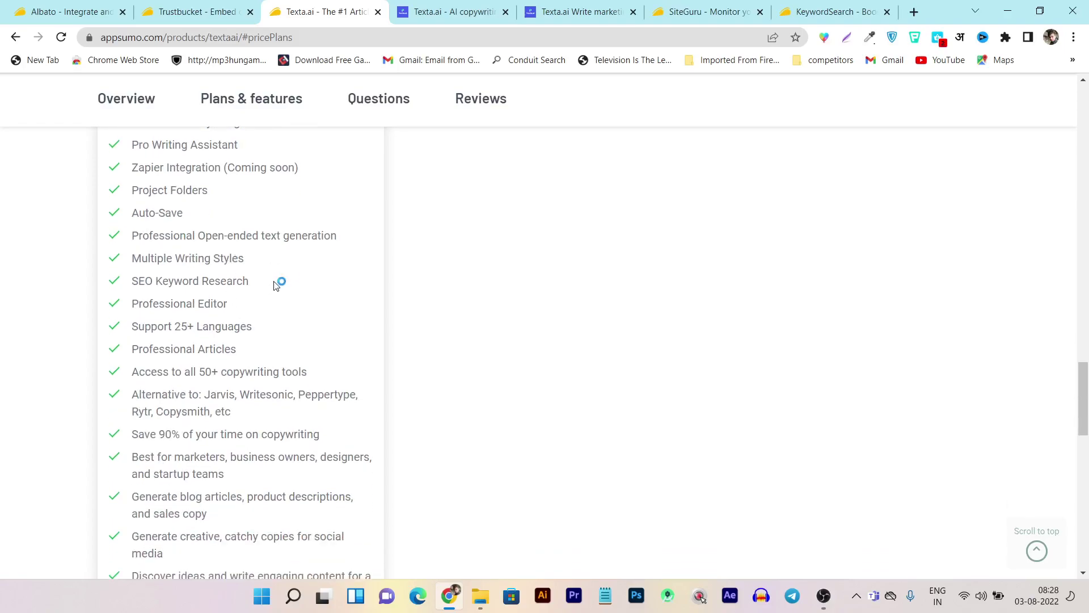
pyautogui.scroll(-1, 275, 281)
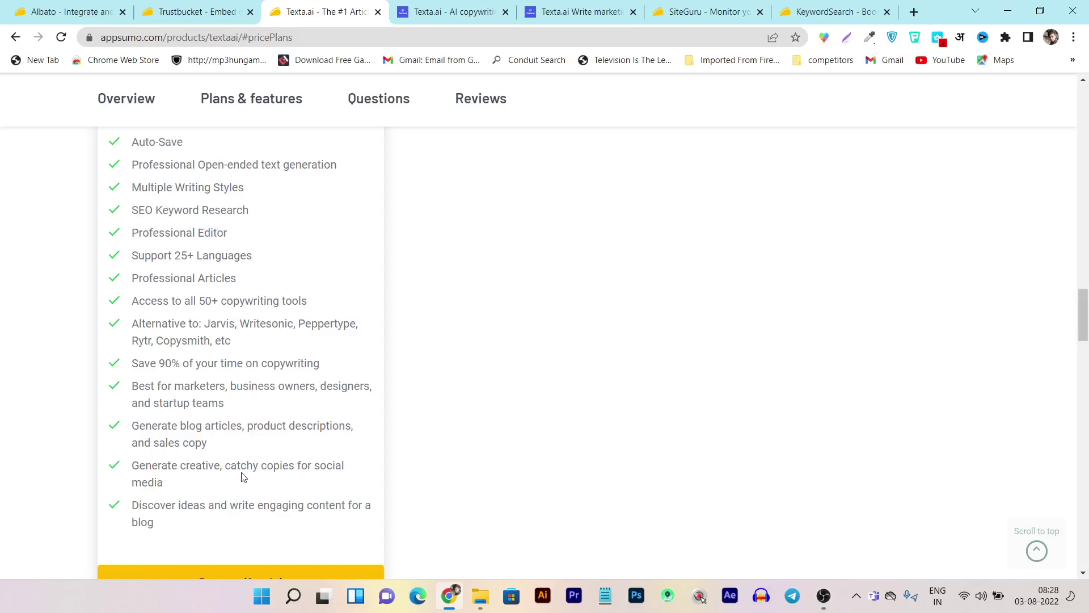
pyautogui.scroll(6, 244, 473)
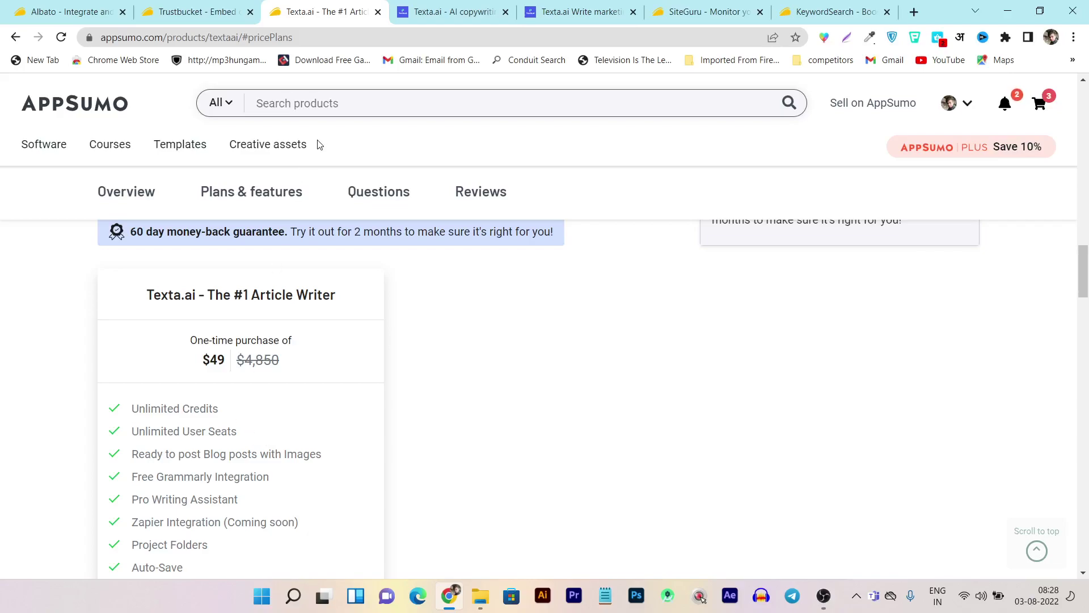
pyautogui.scroll(20, 399, 293)
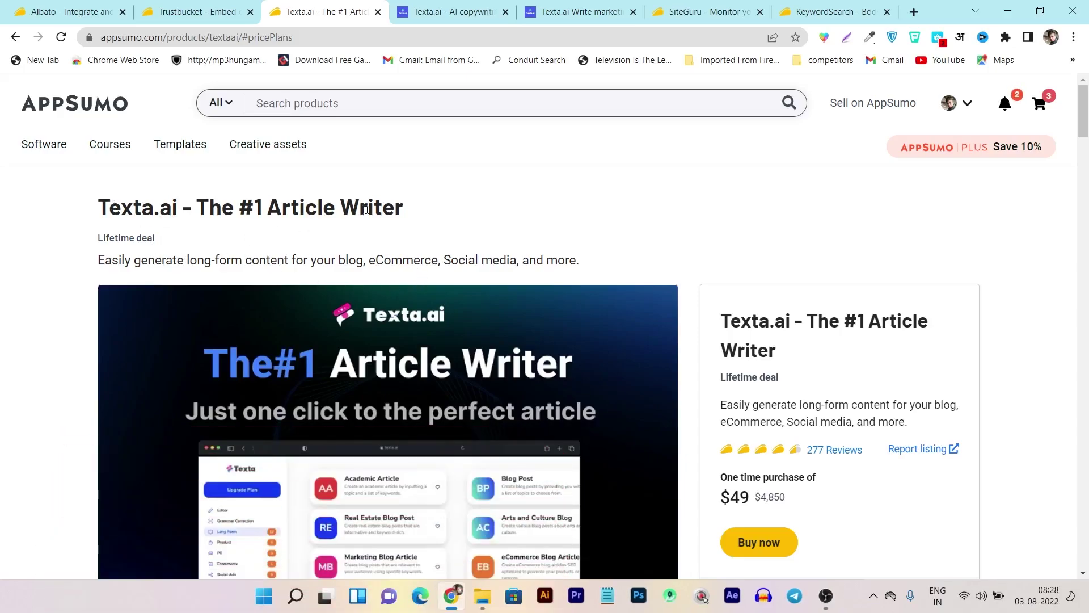
# Step: Switch to the Texta writing app and examine the Simple mode blog post form, including its description and input and output languages
pyautogui.click(522, 7)
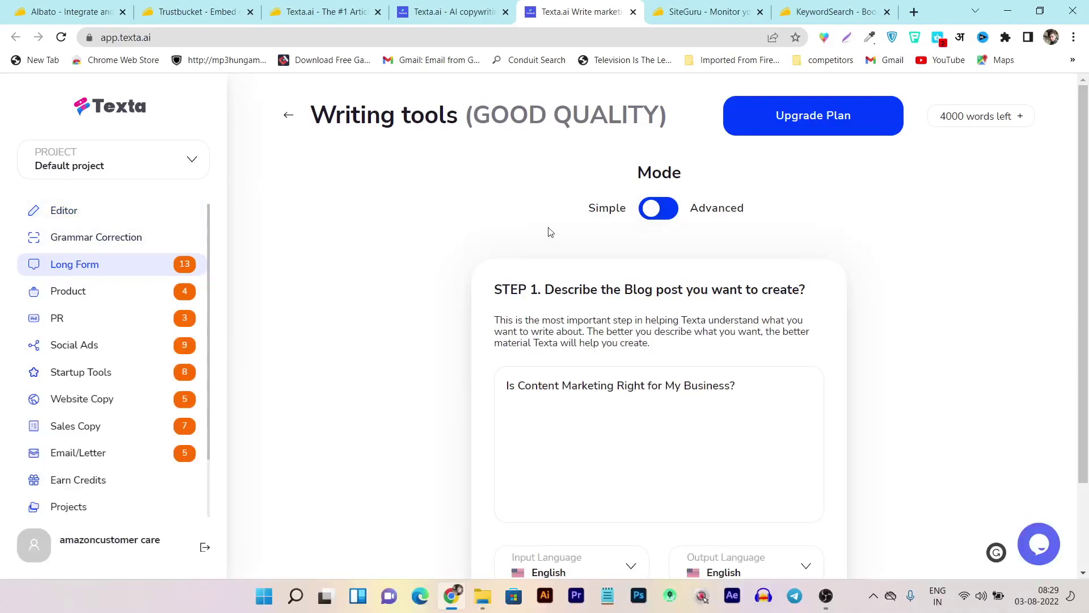
pyautogui.scroll(-2, 591, 342)
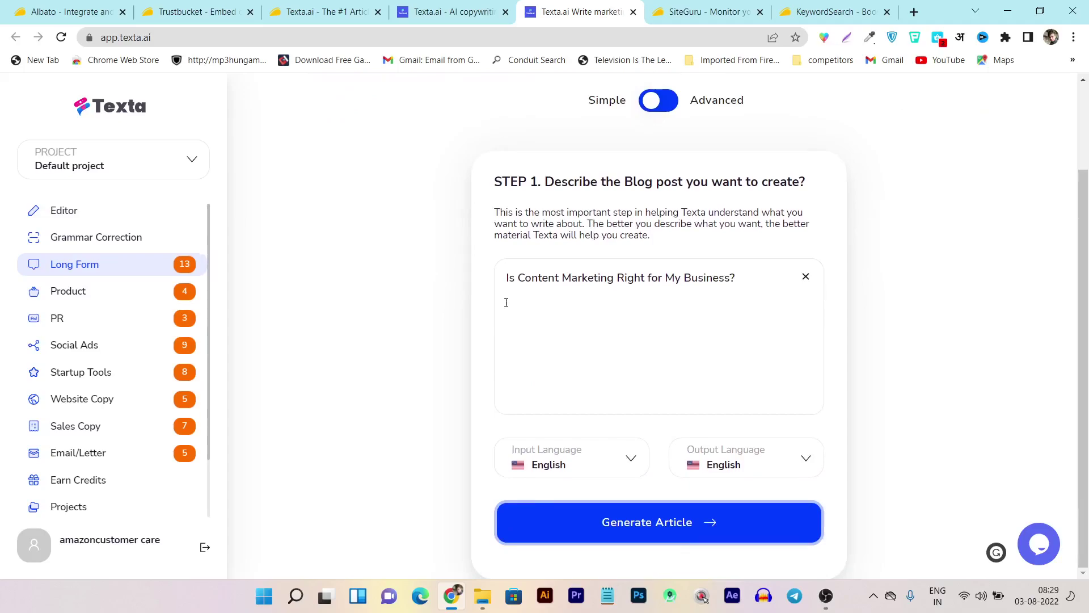
pyautogui.moveTo(759, 286); pyautogui.dragTo(499, 281)
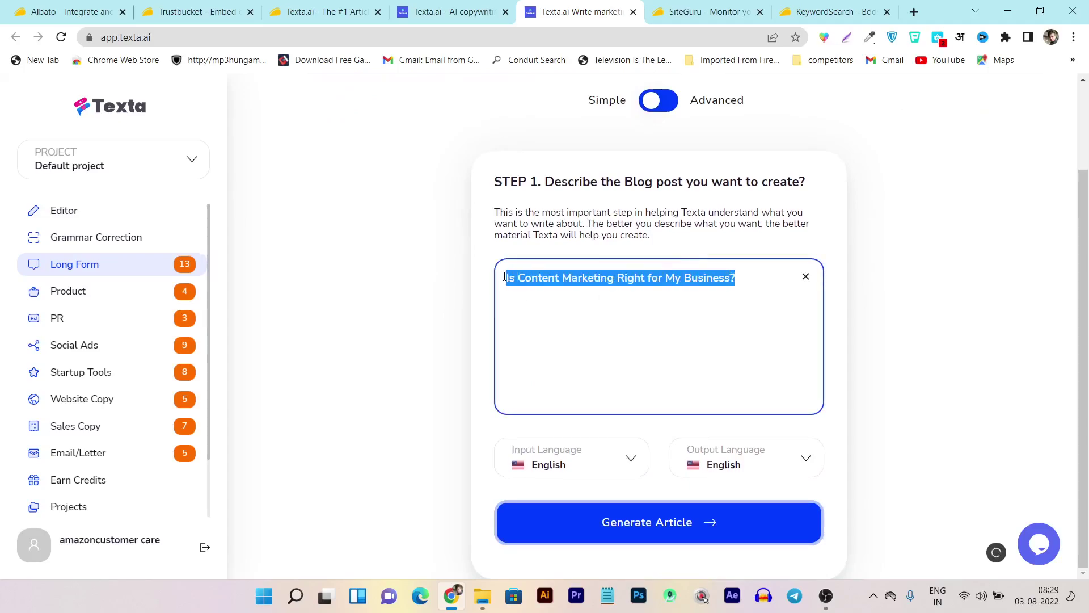
pyautogui.click(480, 472)
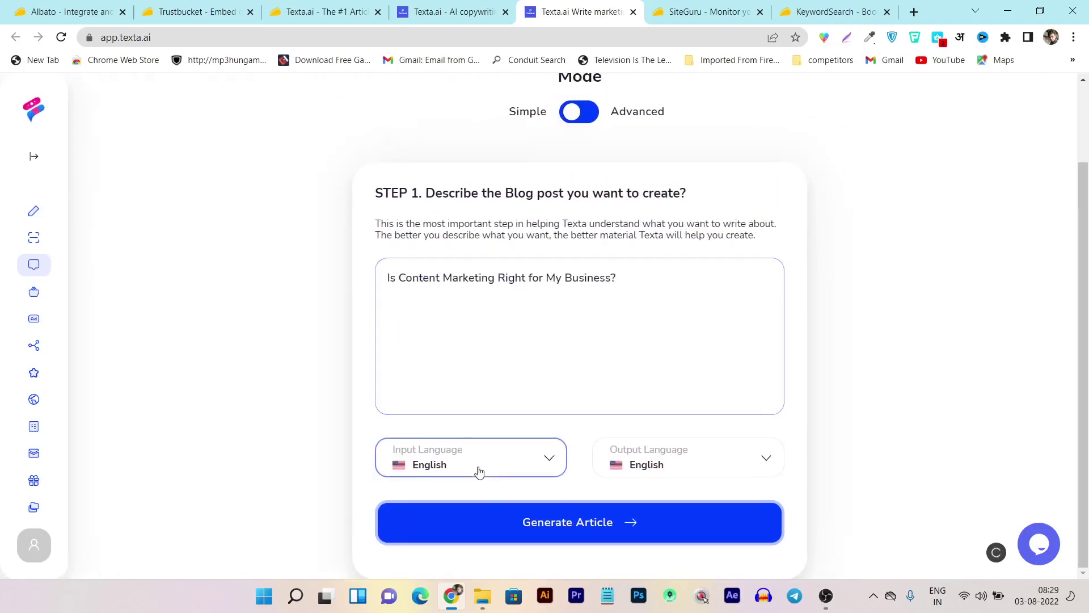
pyautogui.click(695, 478)
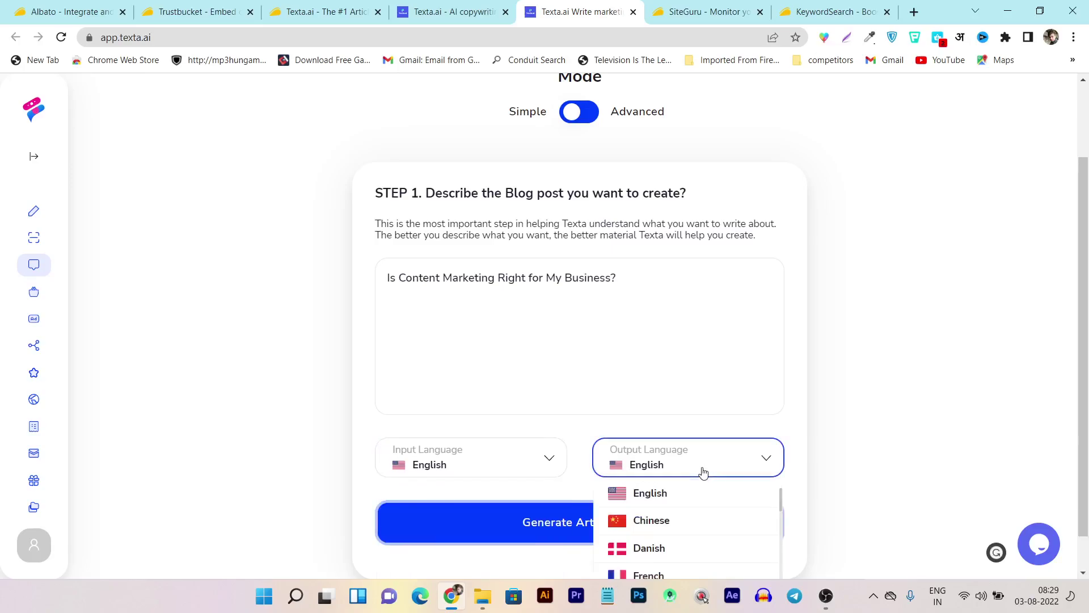
pyautogui.click(453, 349)
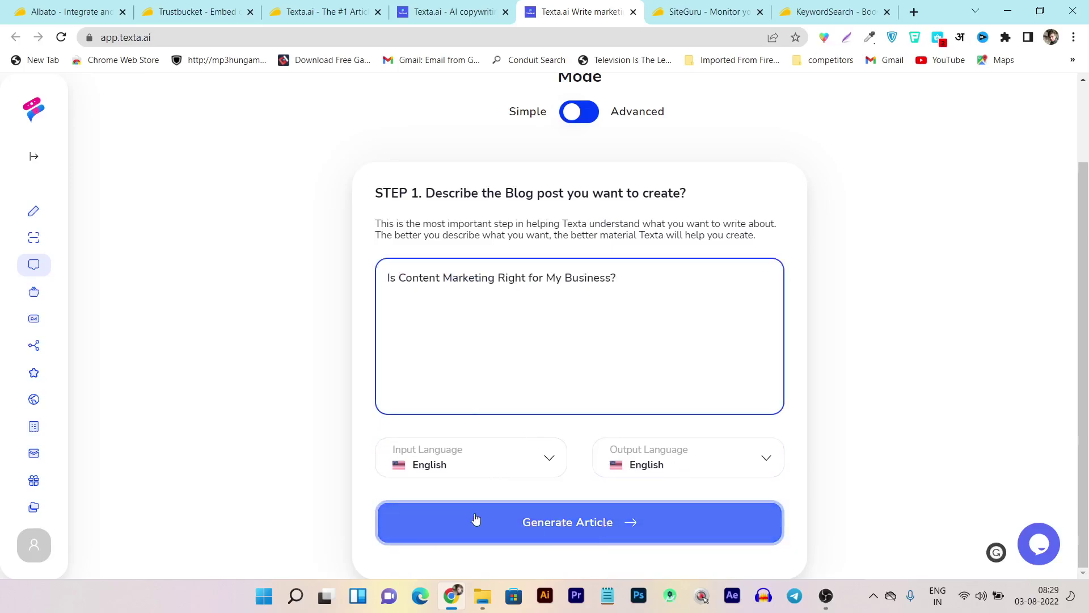
# Step: Switch the blog post form to Advanced mode and look through the available title types
pyautogui.scroll(2, 578, 152)
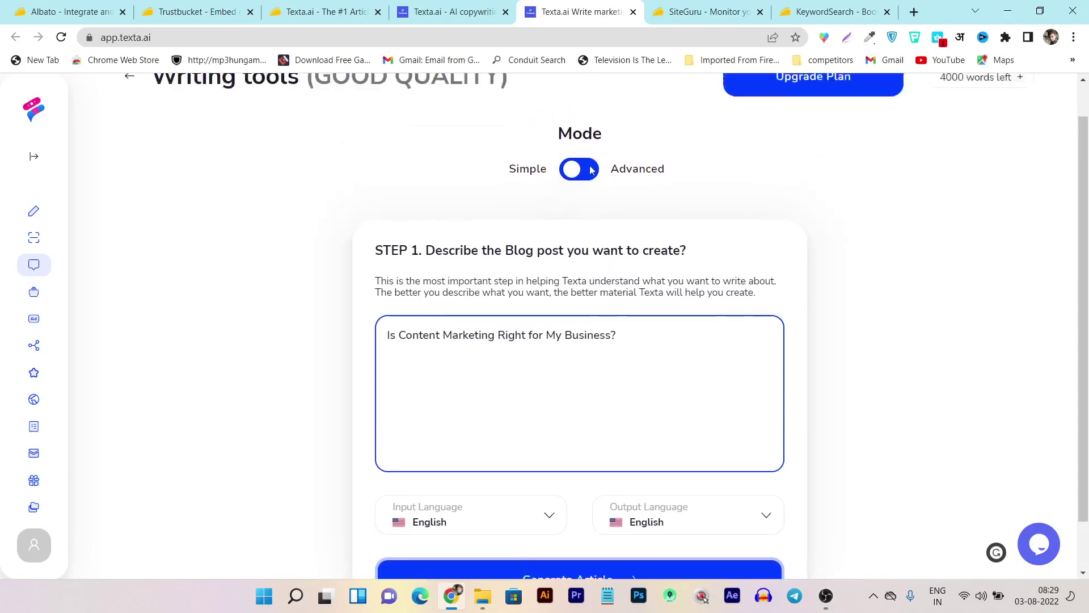
pyautogui.click(585, 220)
pyautogui.scroll(-2, 582, 214)
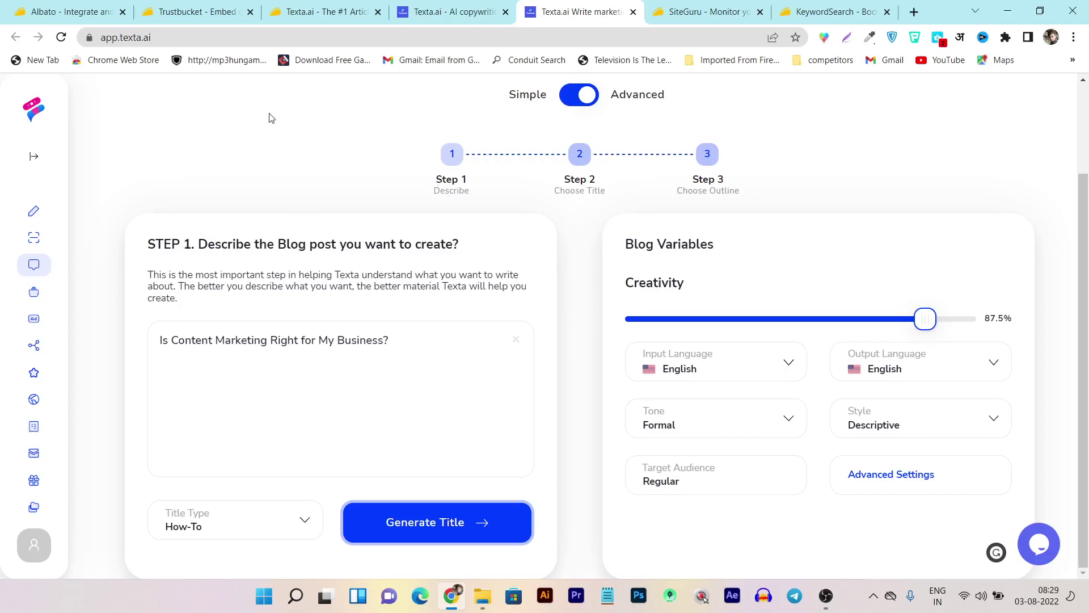
pyautogui.click(311, 365)
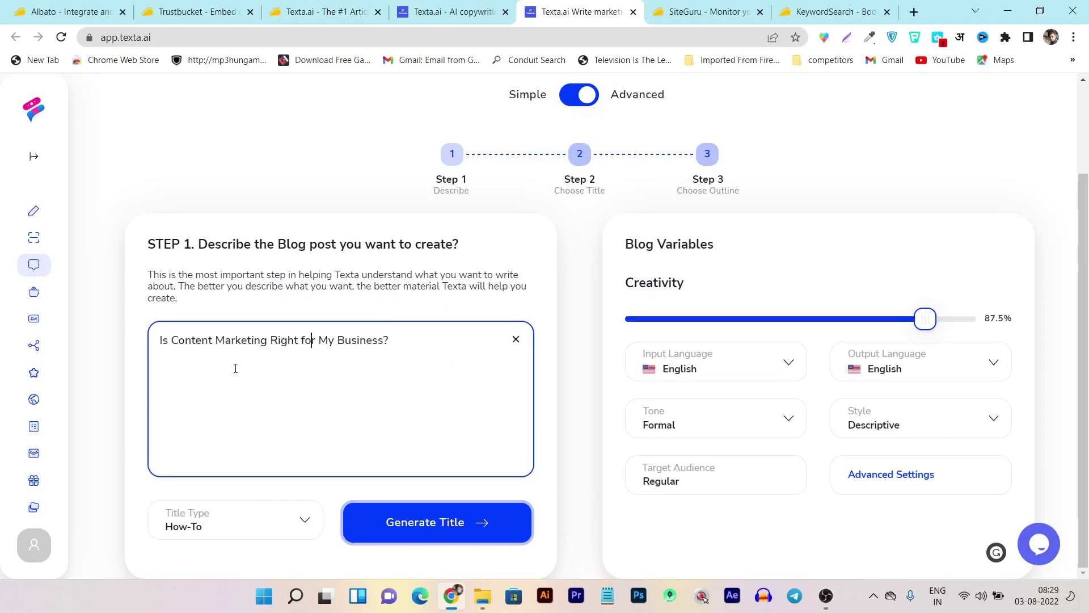
pyautogui.click(403, 365)
pyautogui.click(232, 527)
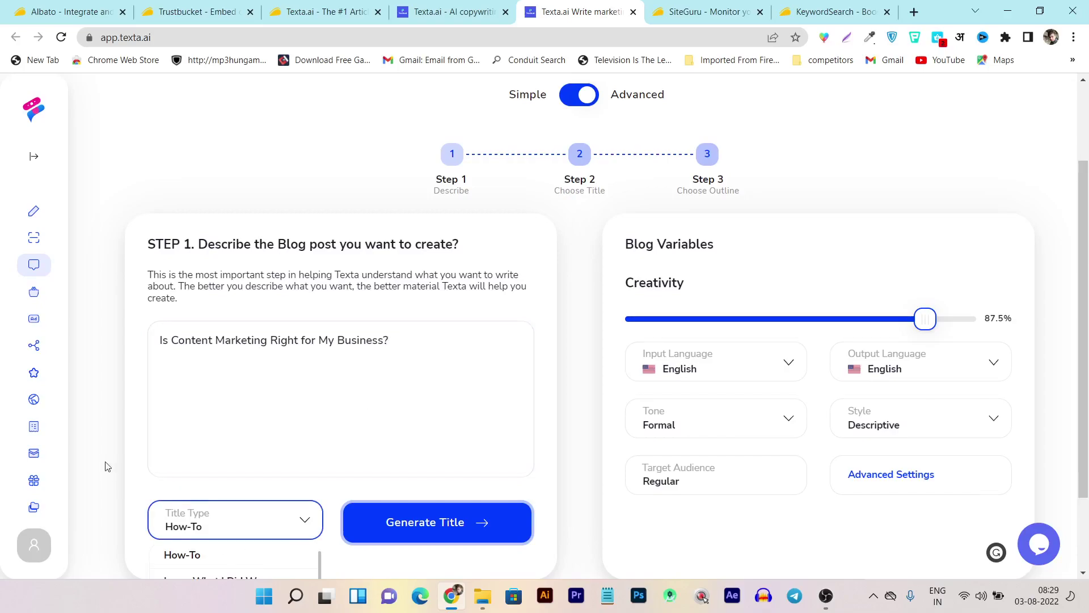
pyautogui.scroll(-2, 107, 462)
pyautogui.scroll(-1, 360, 505)
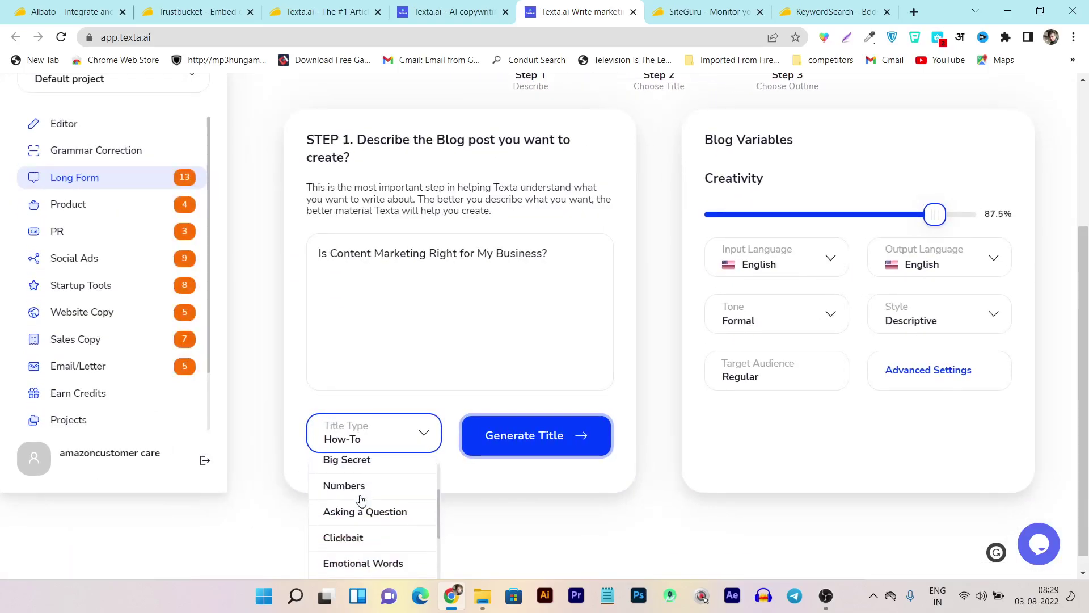
pyautogui.scroll(1, 360, 489)
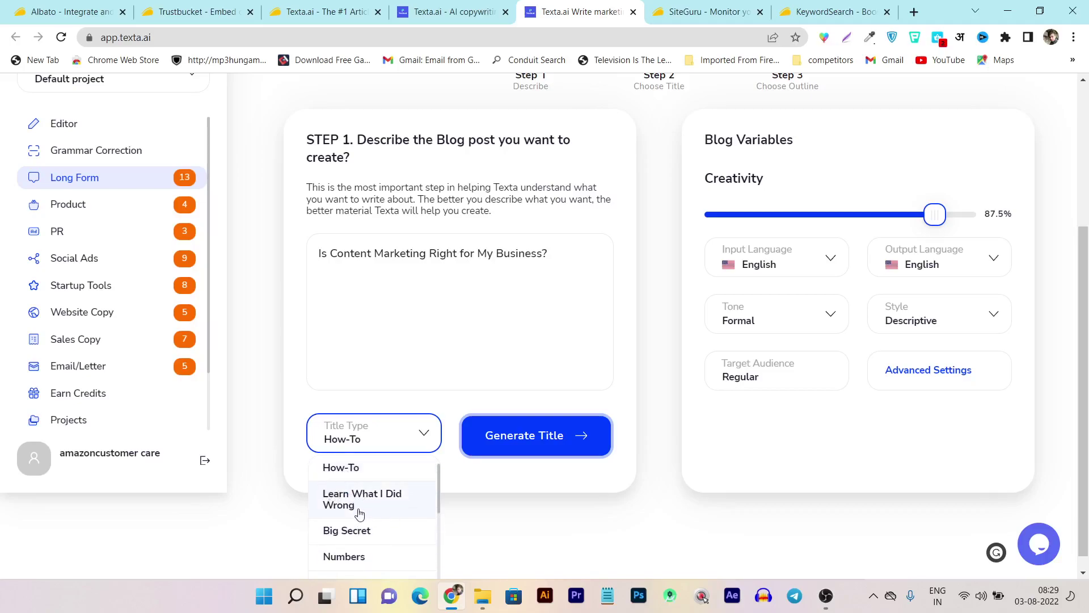
pyautogui.scroll(-3, 369, 542)
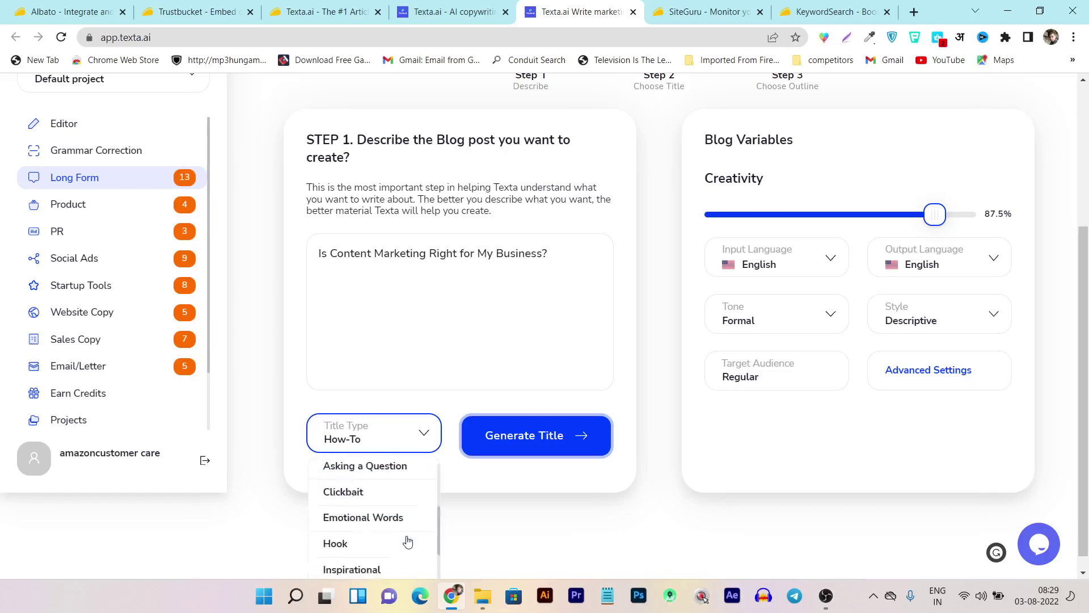
pyautogui.scroll(-2, 377, 503)
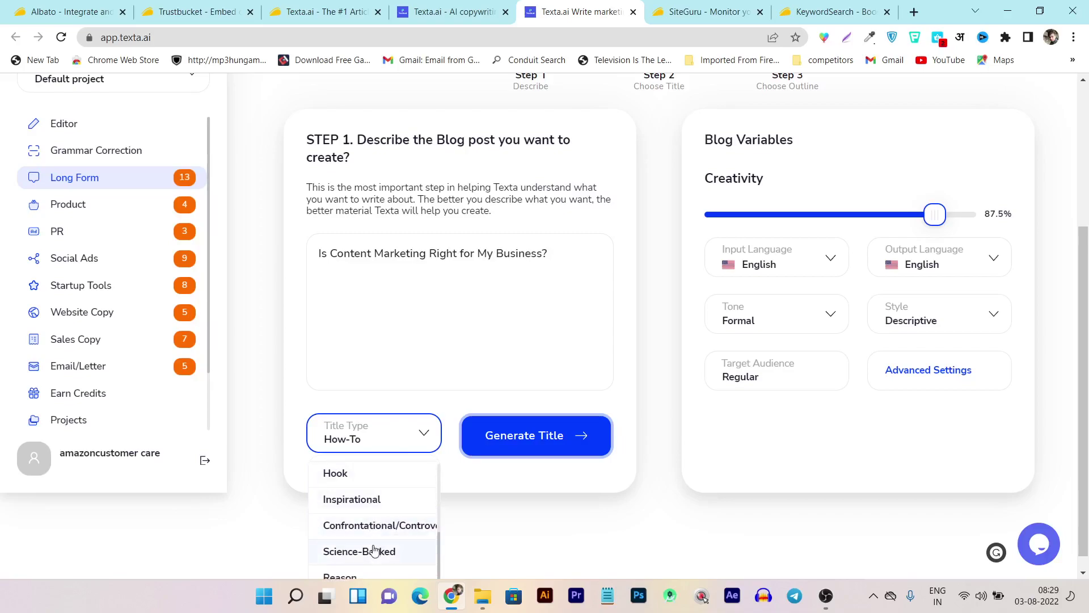
pyautogui.scroll(4, 559, 506)
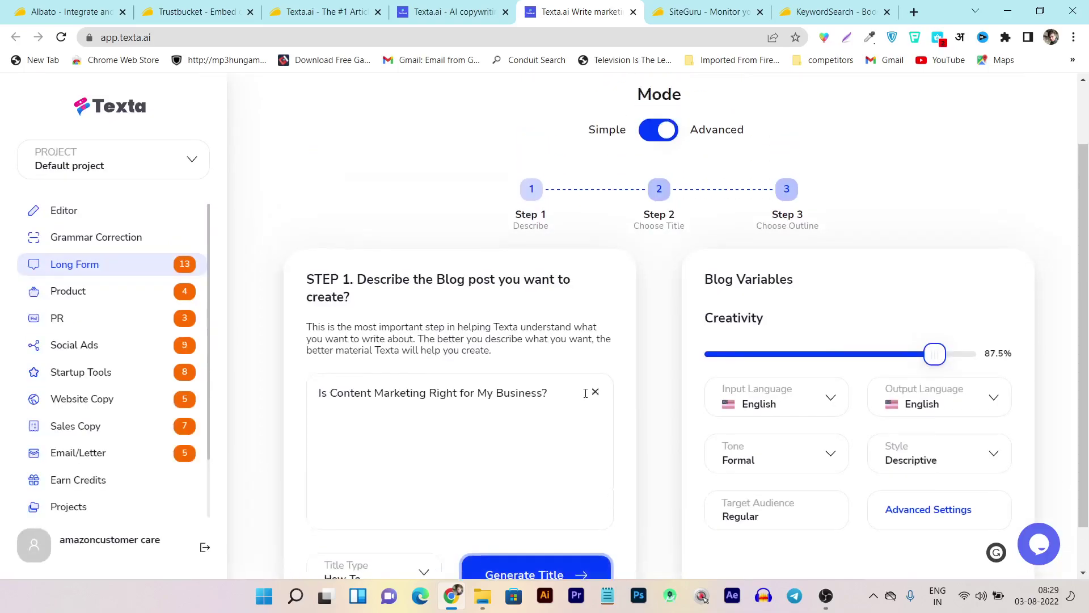
# Step: Set Creativity to 57% in the blog variables and check the Tone, Style and Target Audience settings
pyautogui.scroll(-1, 848, 372)
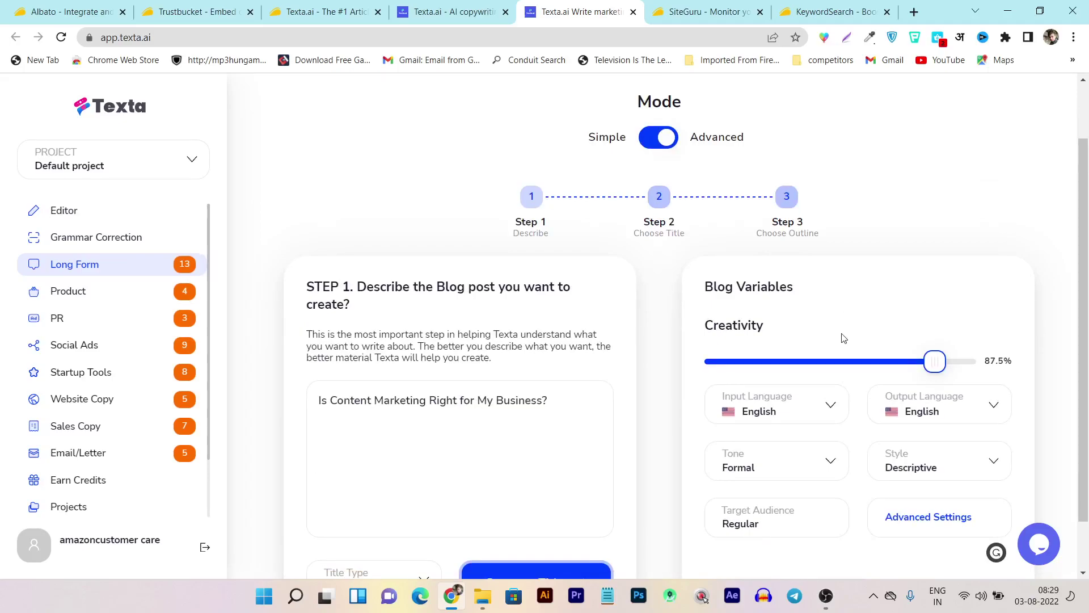
pyautogui.moveTo(942, 366); pyautogui.dragTo(860, 363)
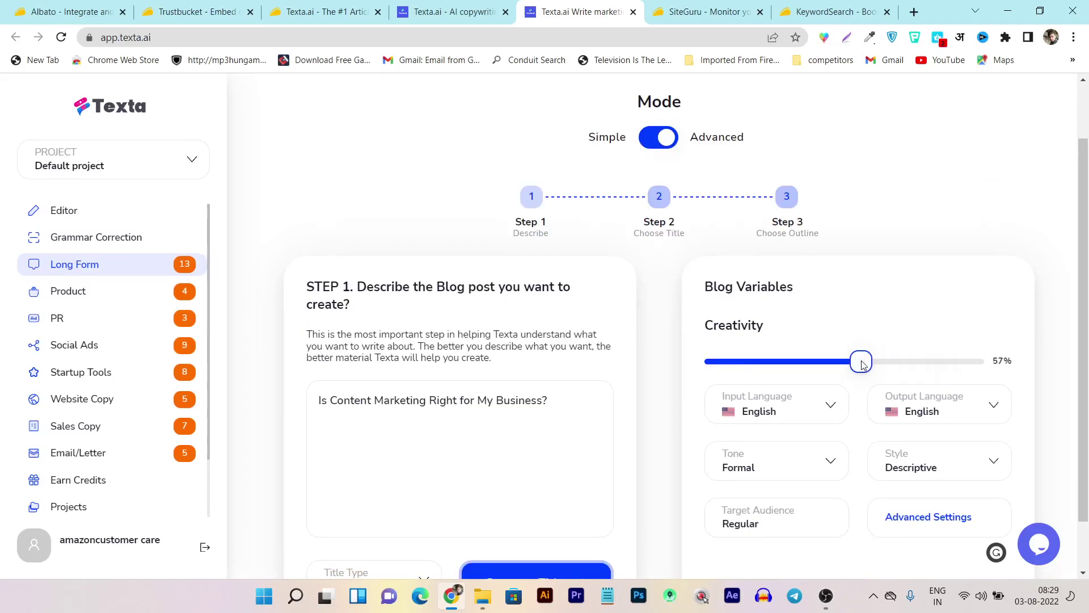
pyautogui.scroll(-1, 783, 428)
pyautogui.click(700, 428)
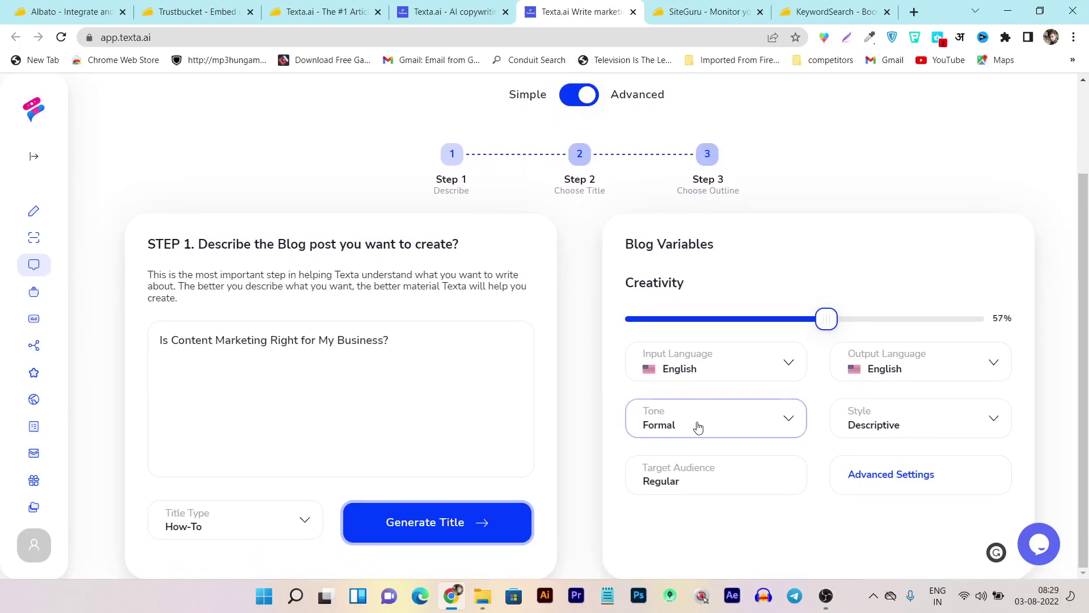
pyautogui.click(950, 418)
pyautogui.click(742, 474)
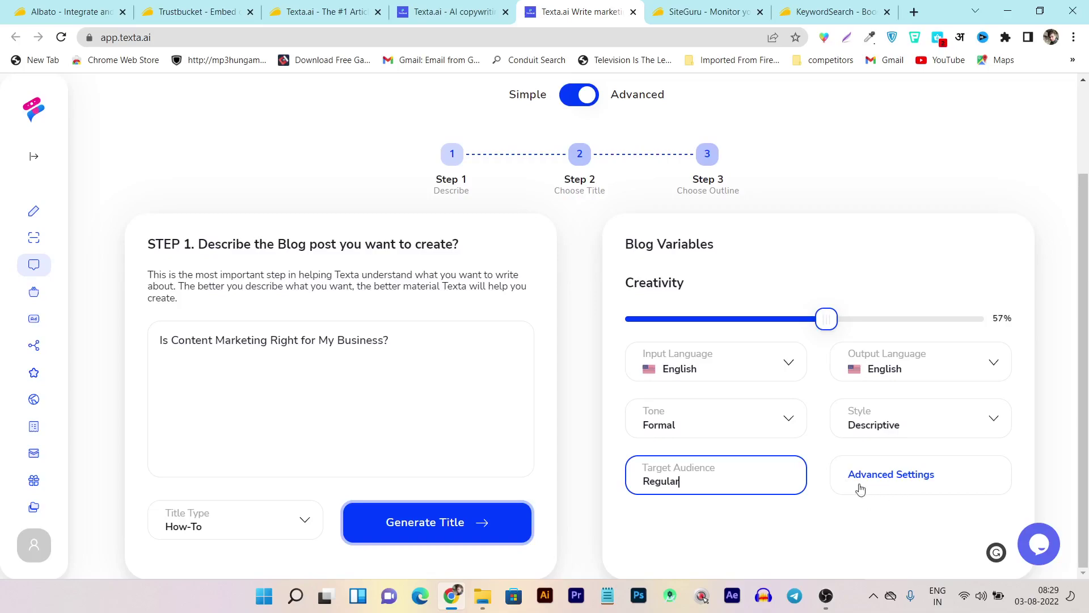
# Step: Return the blog post form to Simple mode, and view the blank Editor page before going back to the form
pyautogui.scroll(2, 868, 486)
pyautogui.click(588, 205)
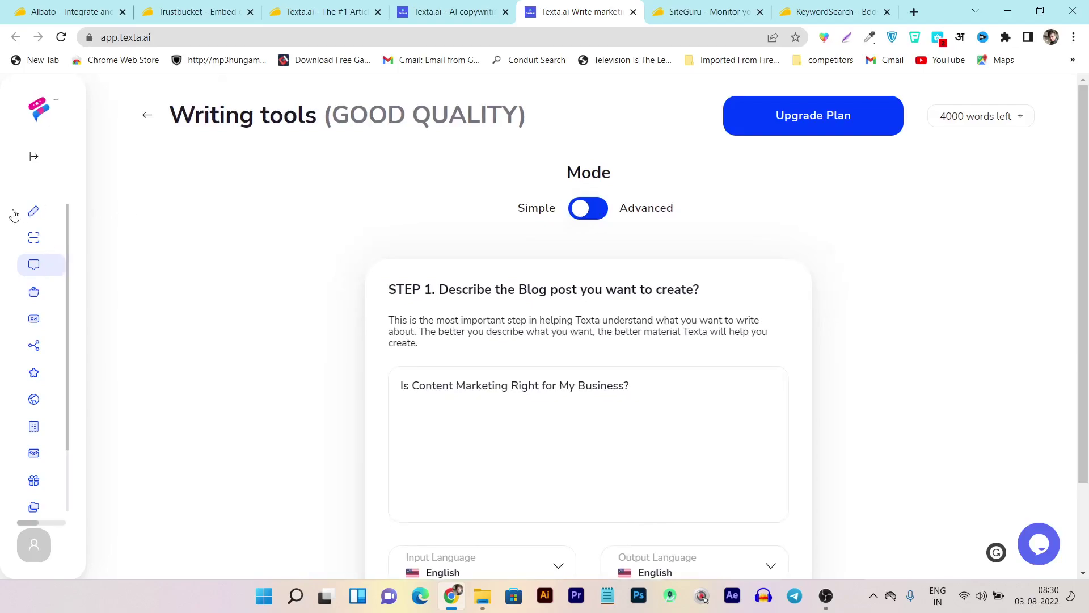
pyautogui.moveTo(20, 217)
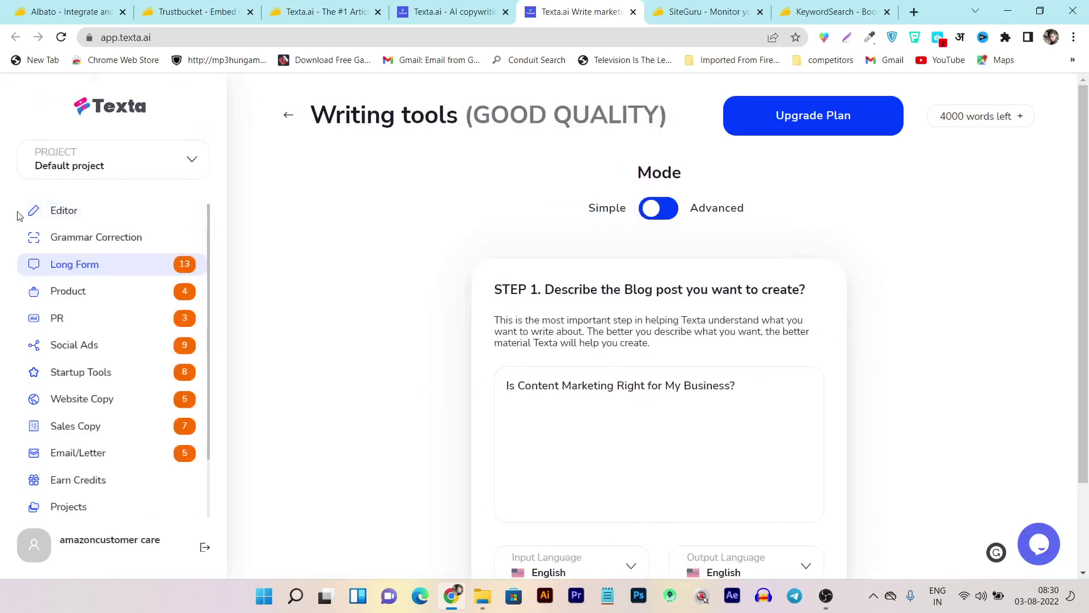
pyautogui.click(102, 214)
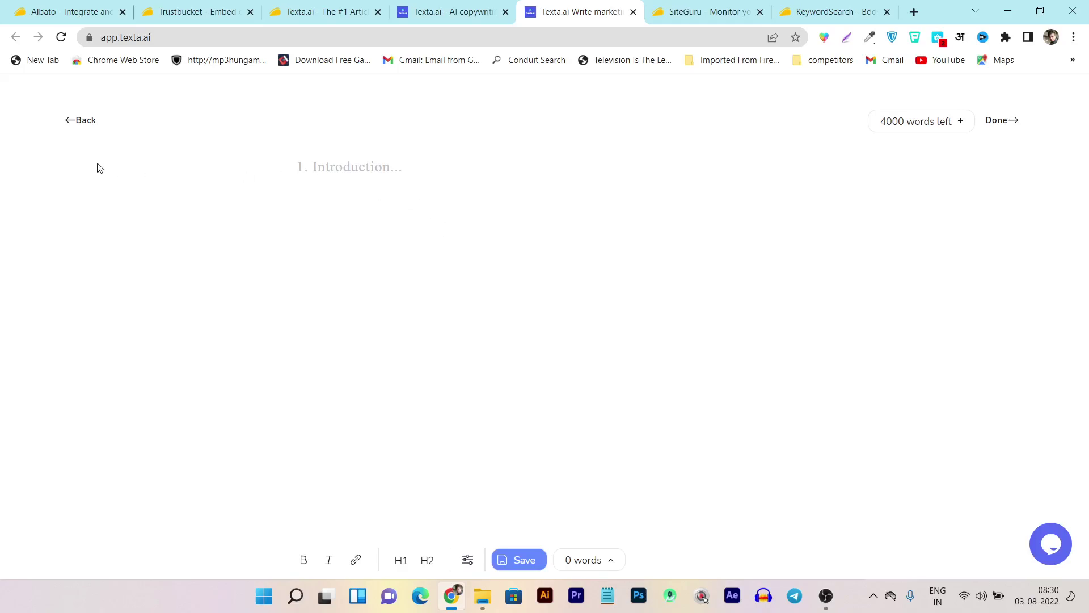
pyautogui.click(75, 121)
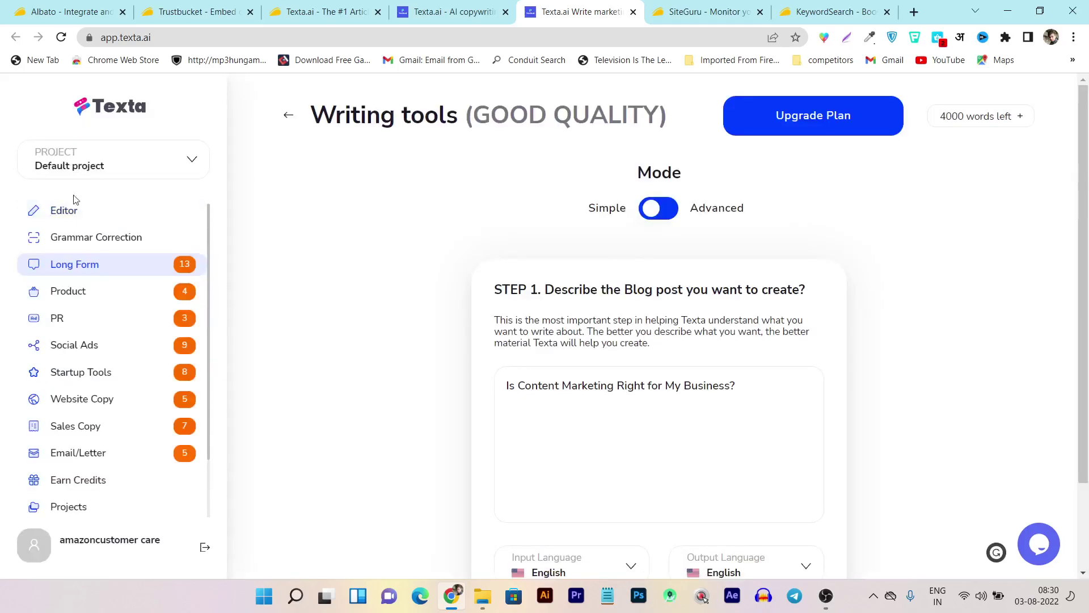
# Step: Look over the app's tool categories, and open Long Form to browse its article and blog writing tools
pyautogui.scroll(-5, 102, 288)
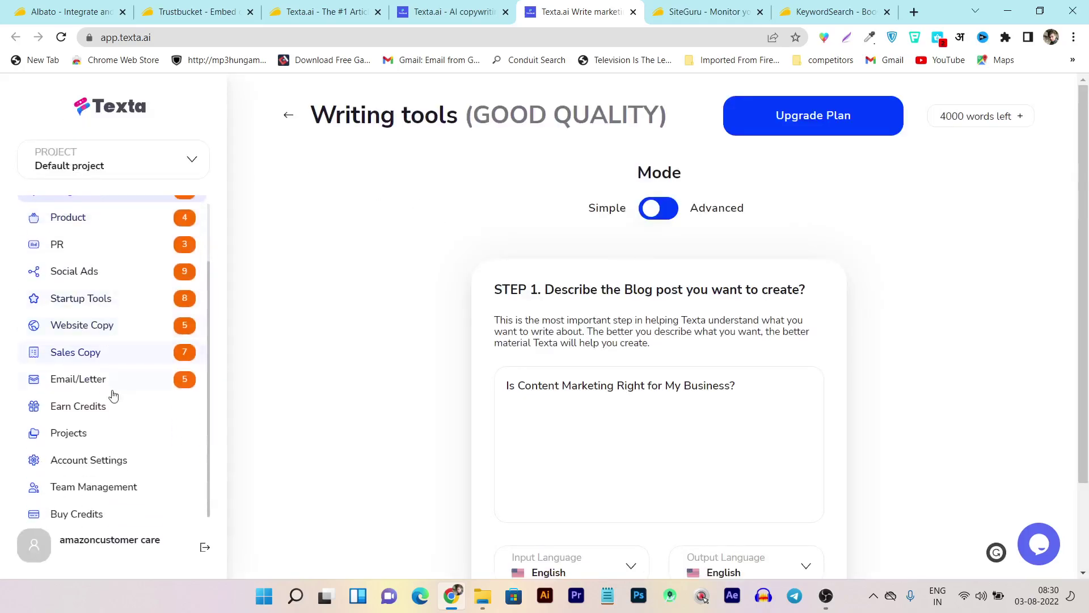
pyautogui.scroll(5, 119, 343)
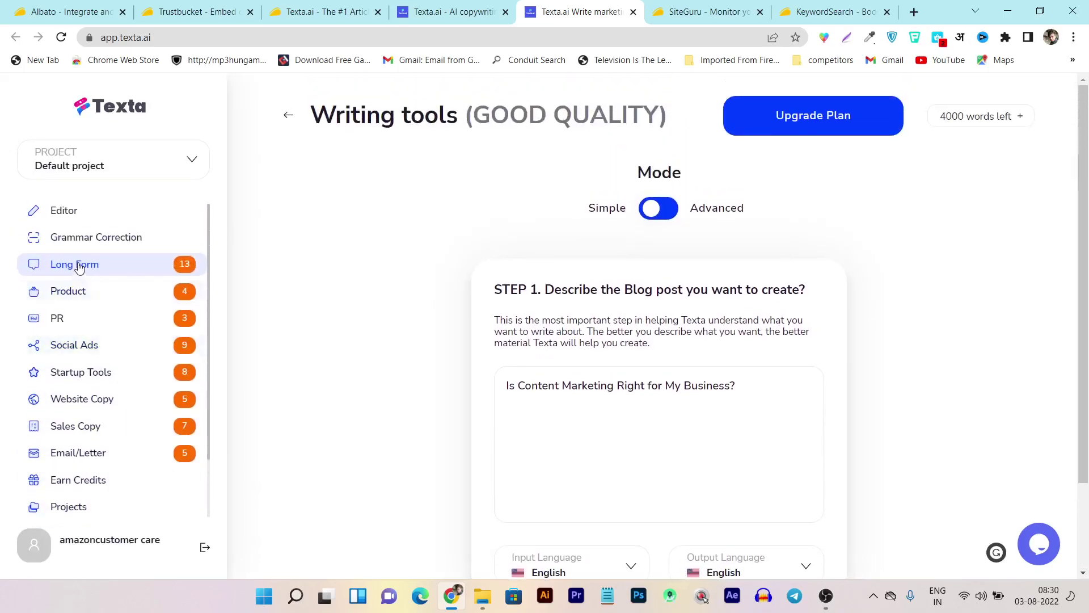
pyautogui.click(143, 266)
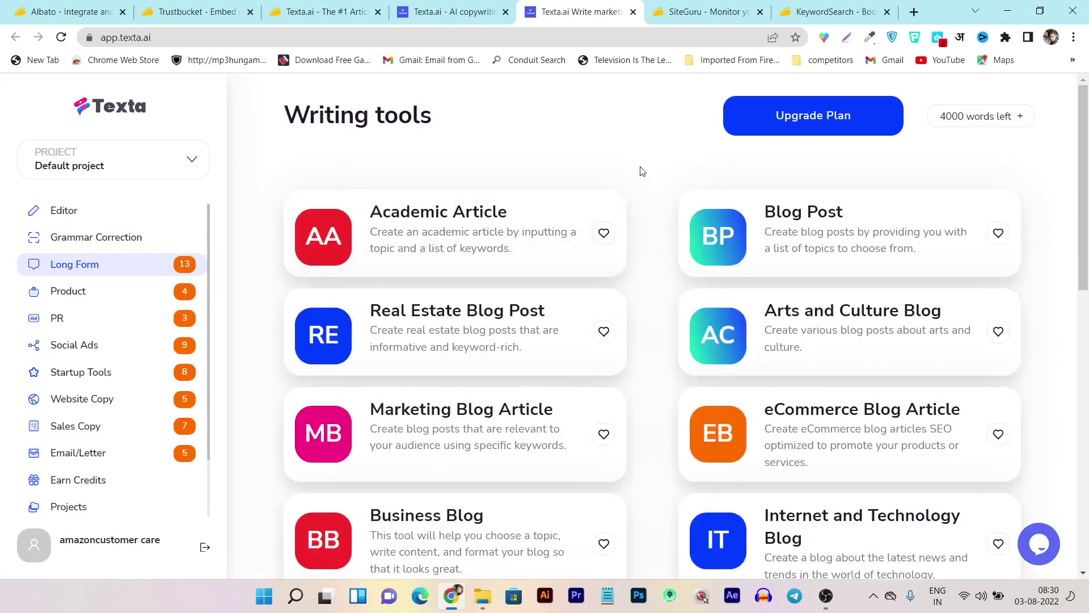
pyautogui.scroll(-7, 656, 195)
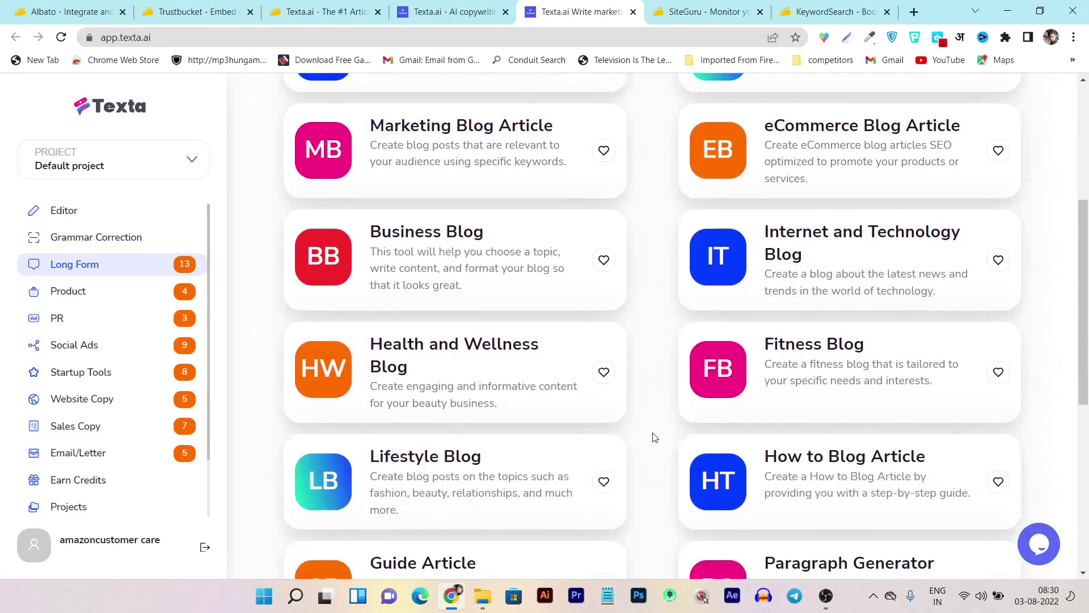
pyautogui.scroll(5, 653, 445)
pyautogui.scroll(-5, 556, 471)
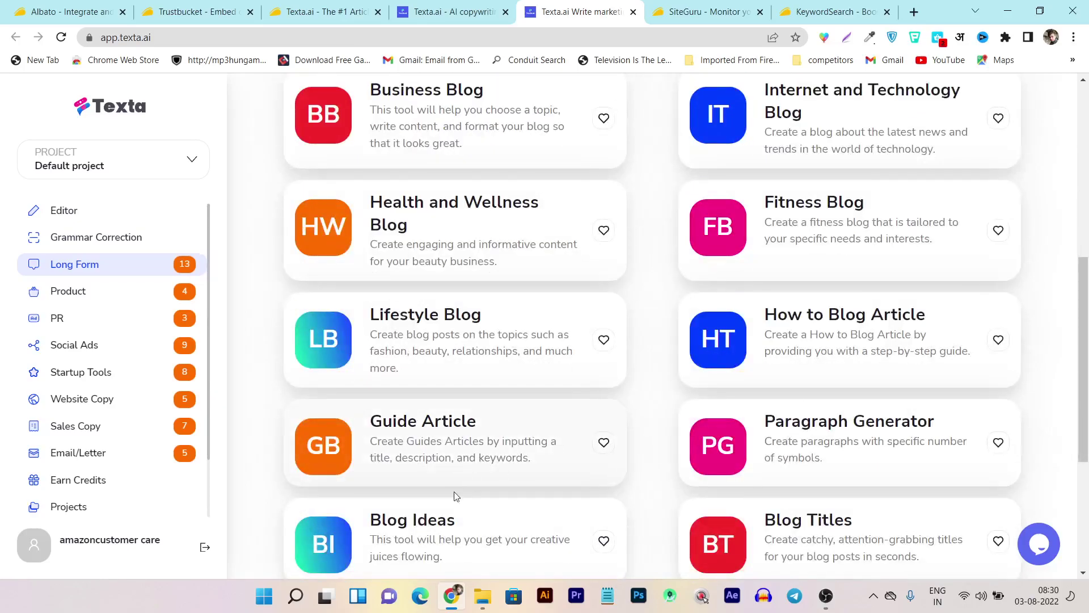
pyautogui.scroll(3, 846, 488)
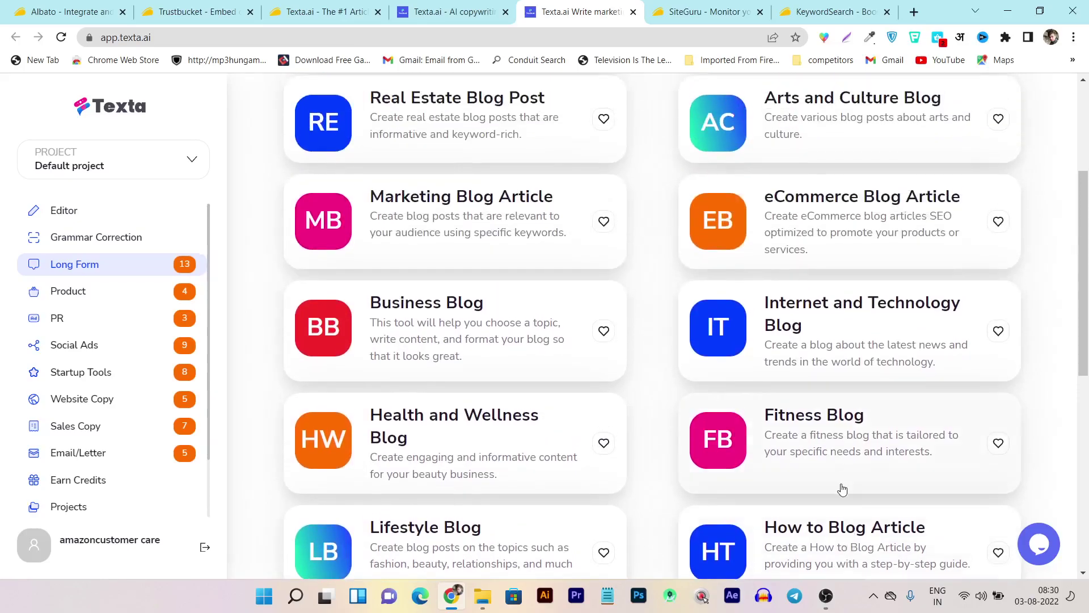
pyautogui.scroll(1, 820, 463)
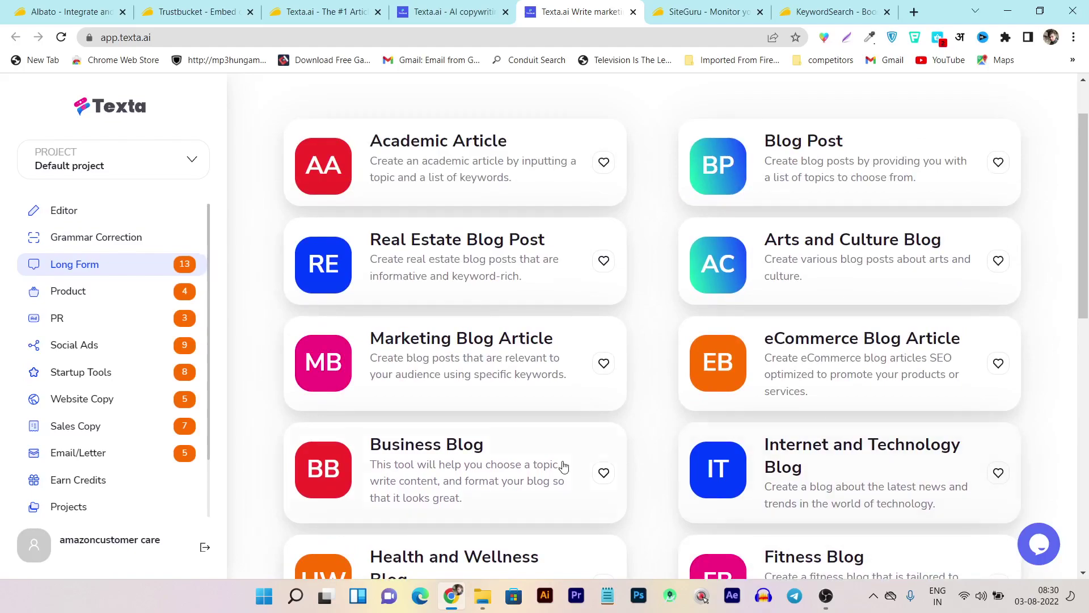
# Step: Look through the Long Form tools and the Product, PR, Social Ads, Startup Tools, Website Copy, Sales Copy and Email/Letter categories
pyautogui.scroll(2, 674, 312)
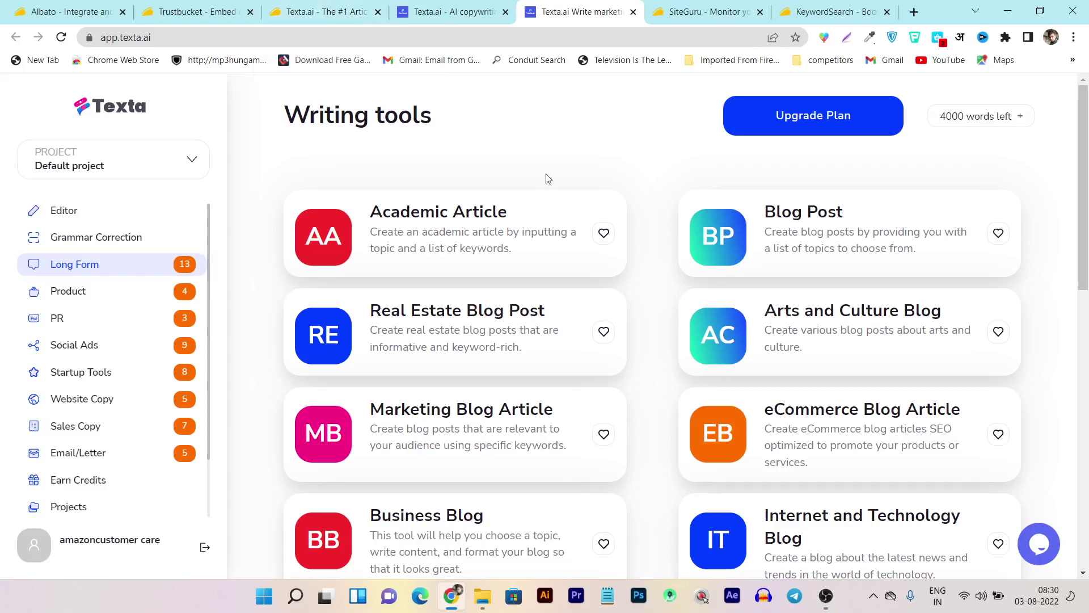
pyautogui.scroll(-5, 661, 332)
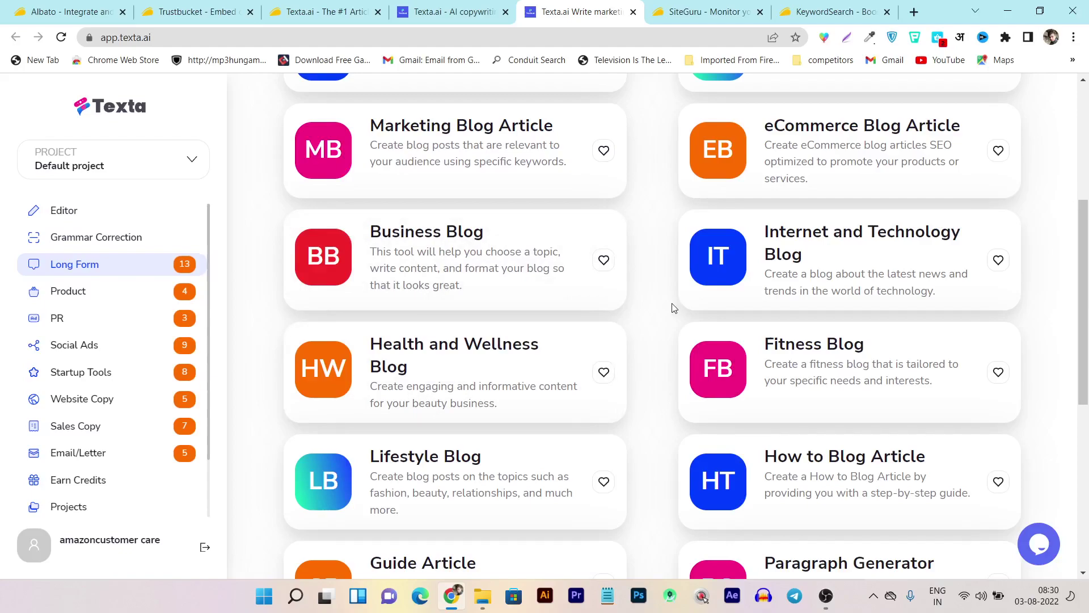
pyautogui.click(134, 301)
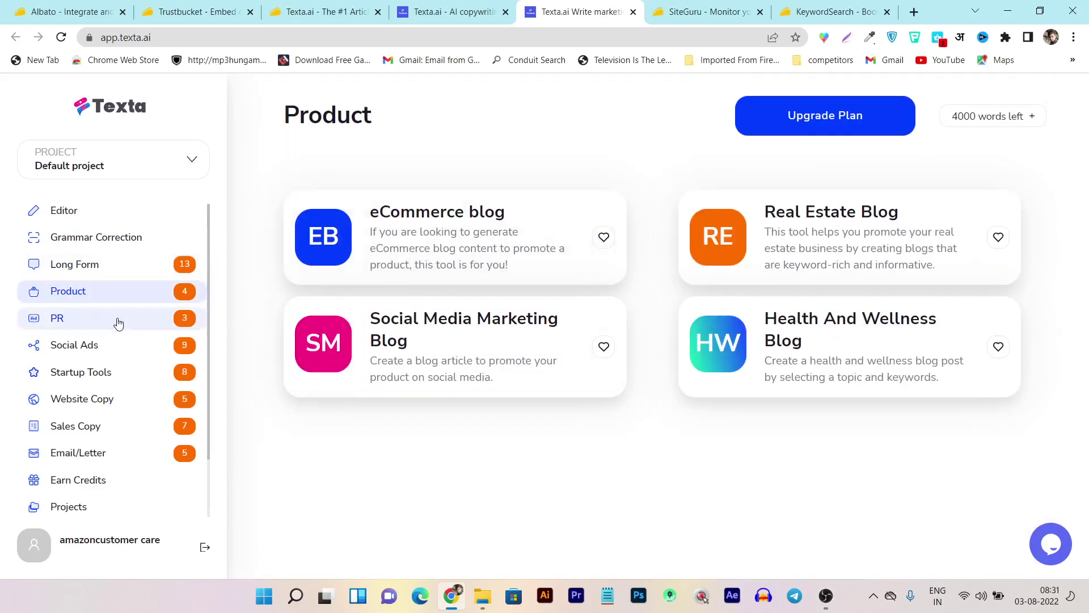
pyautogui.click(83, 327)
pyautogui.click(97, 350)
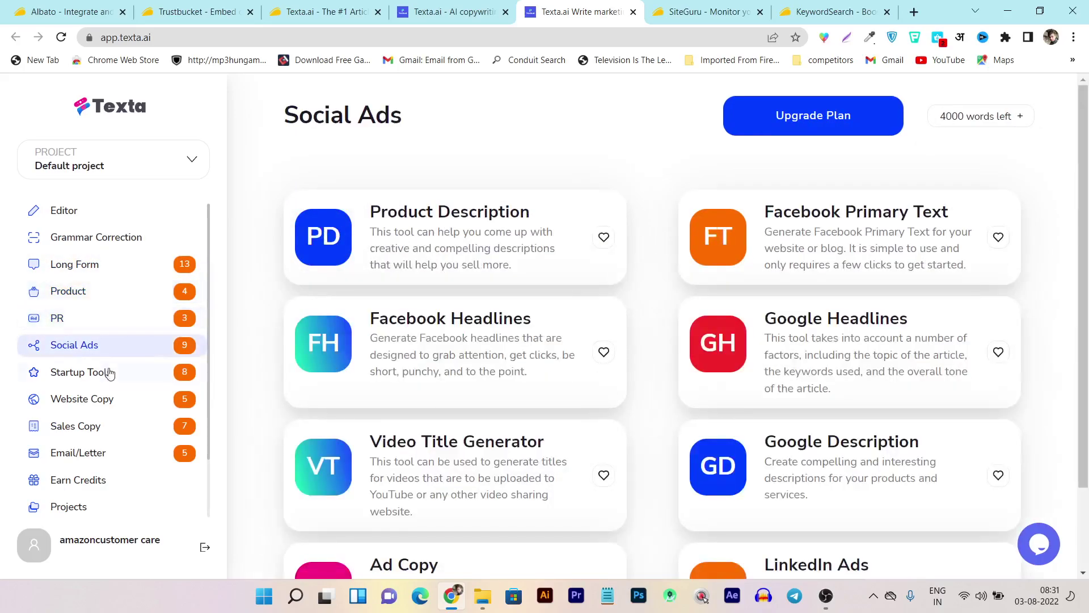
pyautogui.click(109, 373)
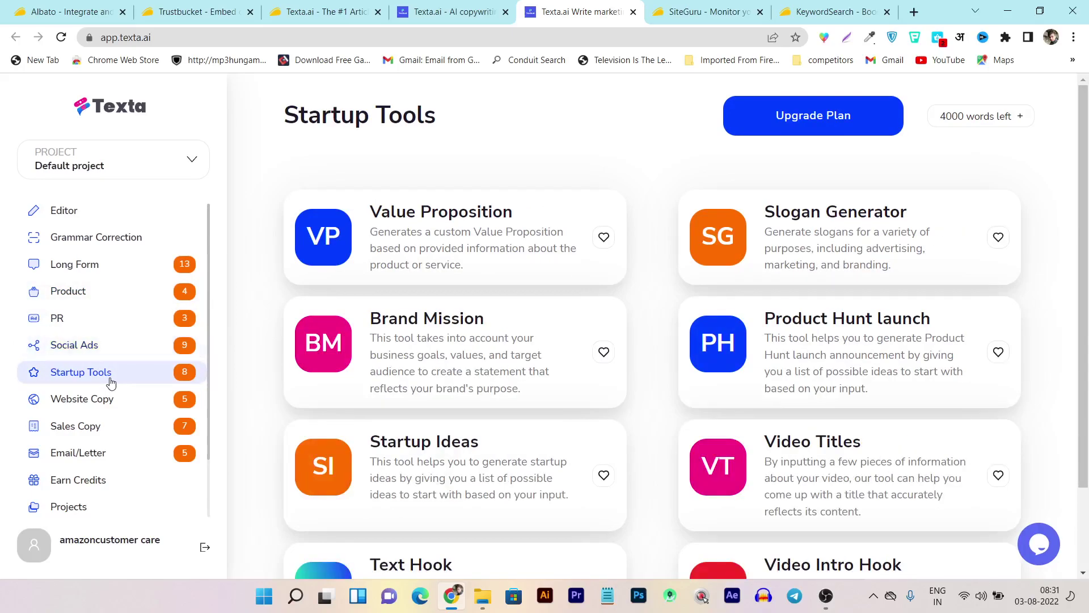
pyautogui.click(66, 409)
pyautogui.click(114, 436)
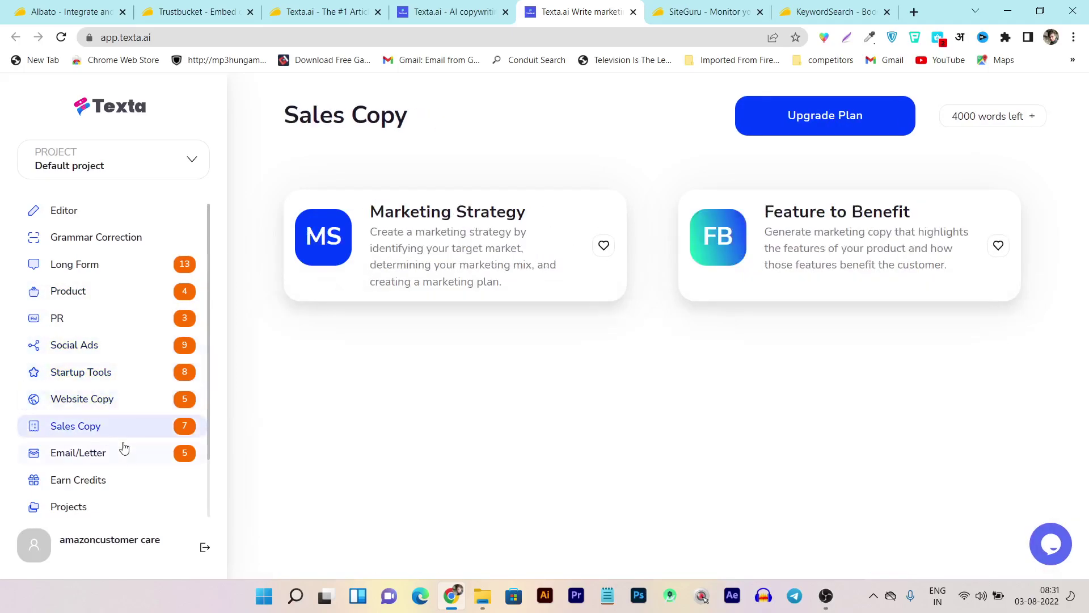
pyautogui.click(125, 455)
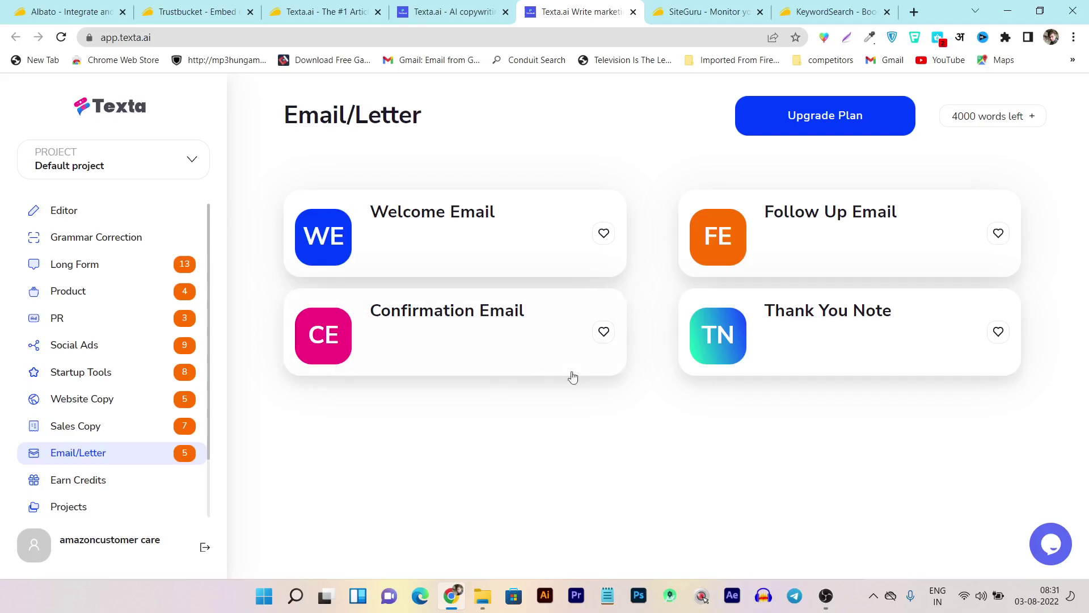
# Step: View the Earn Credits offers and the Projects list, and check which projects the project selector offers
pyautogui.click(49, 482)
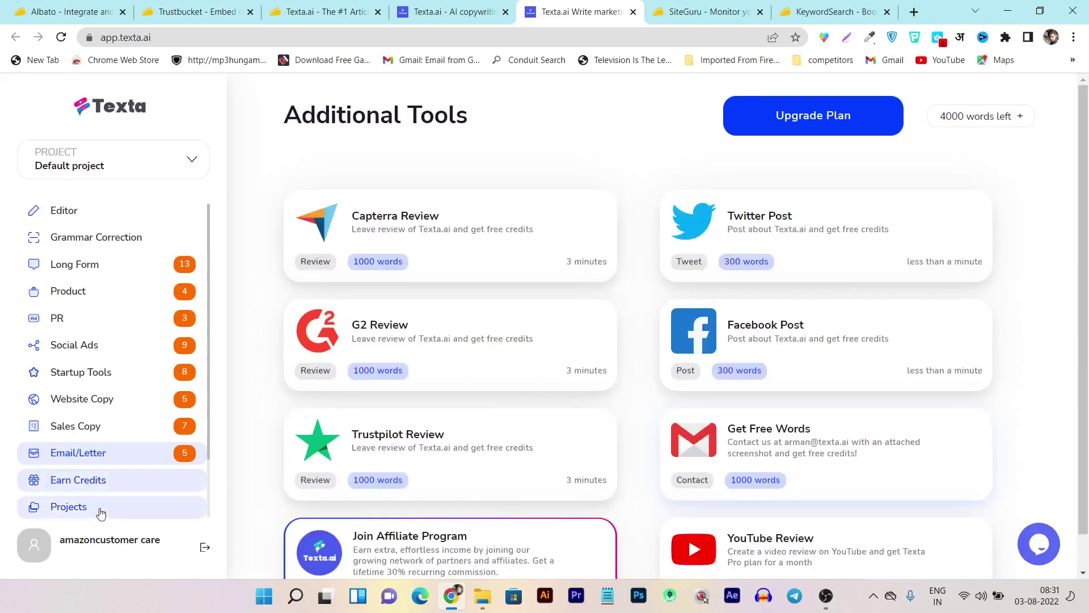
pyautogui.click(101, 514)
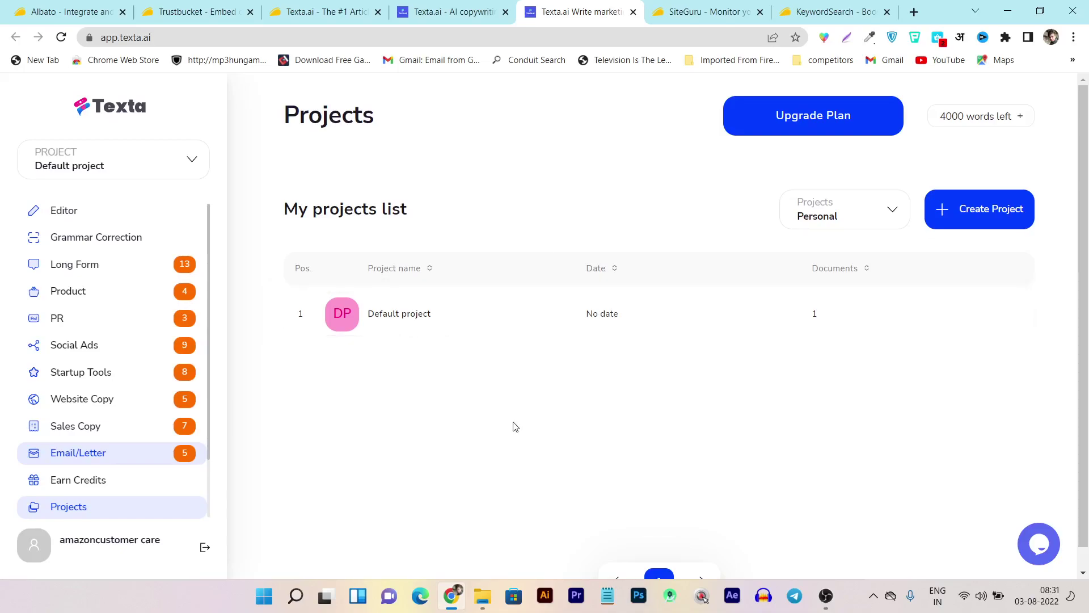
pyautogui.click(152, 173)
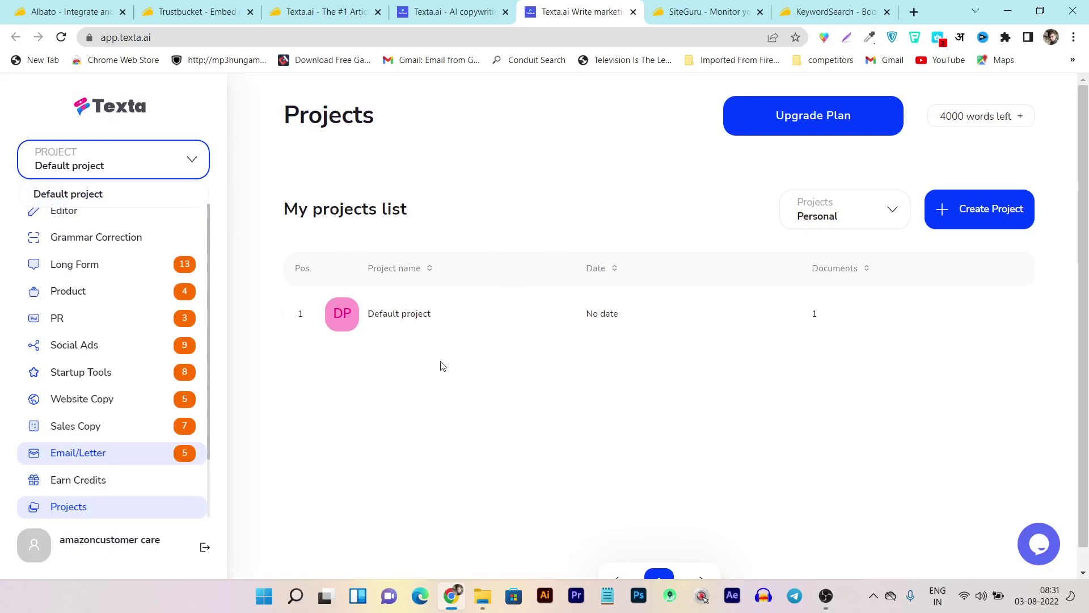
pyautogui.click(169, 171)
# Step: Look over the Grammar Correction tool and revisit the Editor page
pyautogui.click(90, 237)
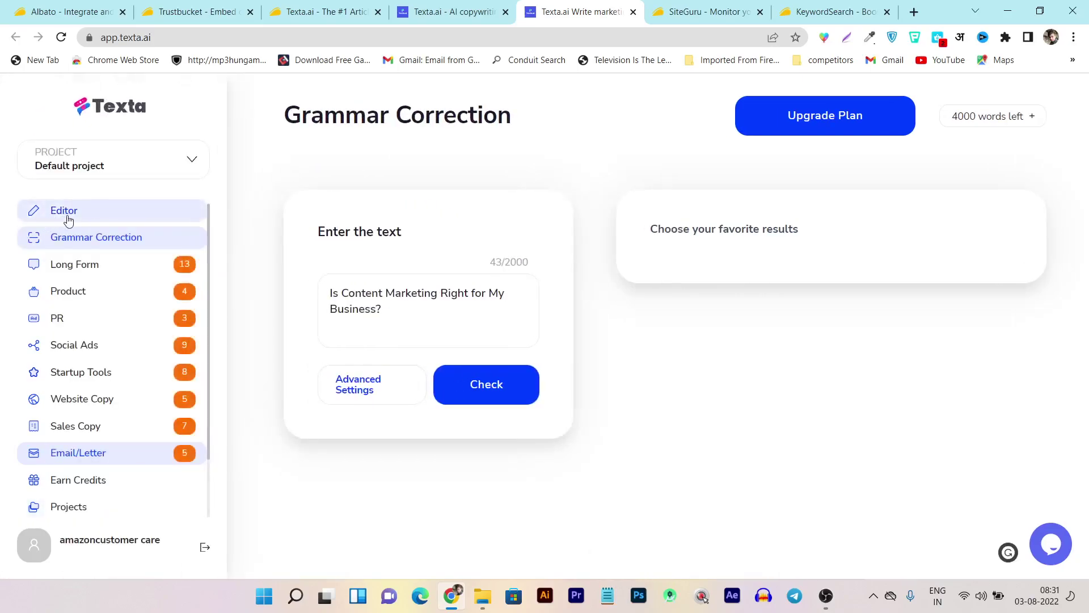
pyautogui.click(64, 211)
pyautogui.click(82, 121)
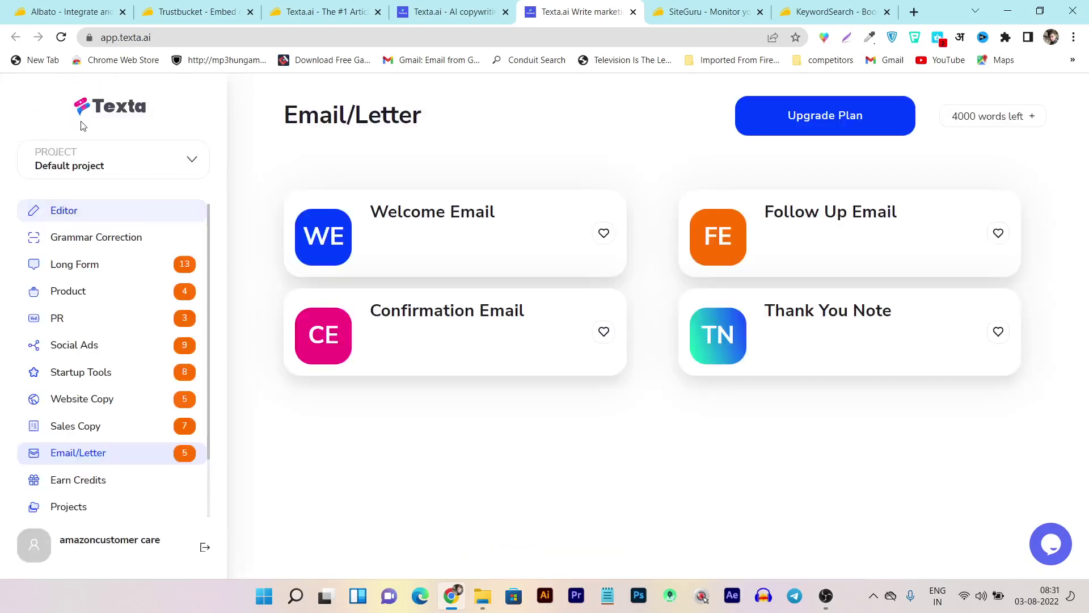
pyautogui.click(94, 241)
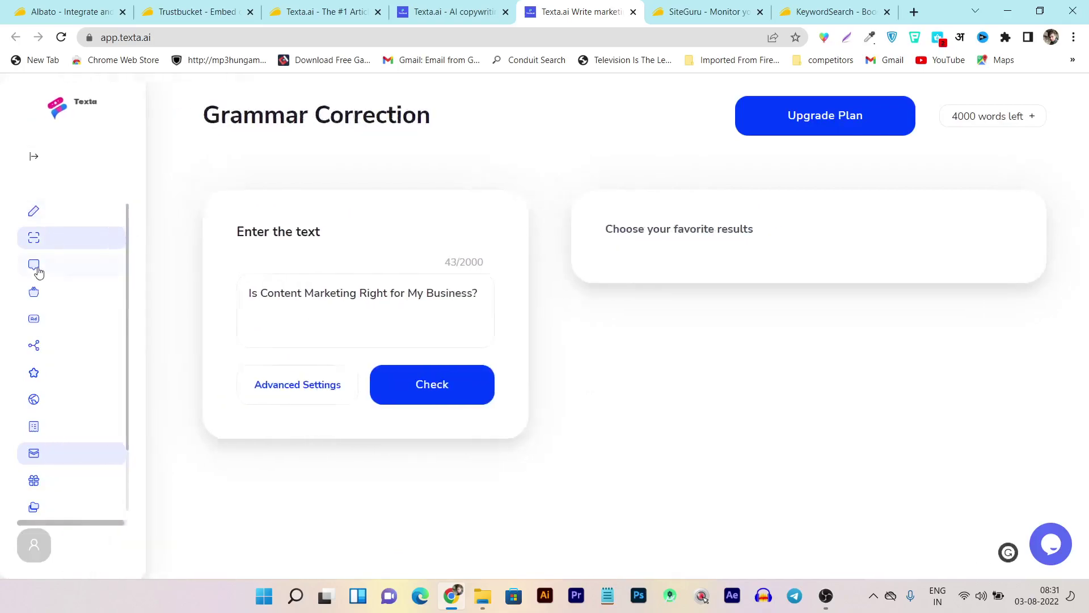
# Step: Open the Blog Post tool from Long Form and switch the form to Advanced mode
pyautogui.click(85, 264)
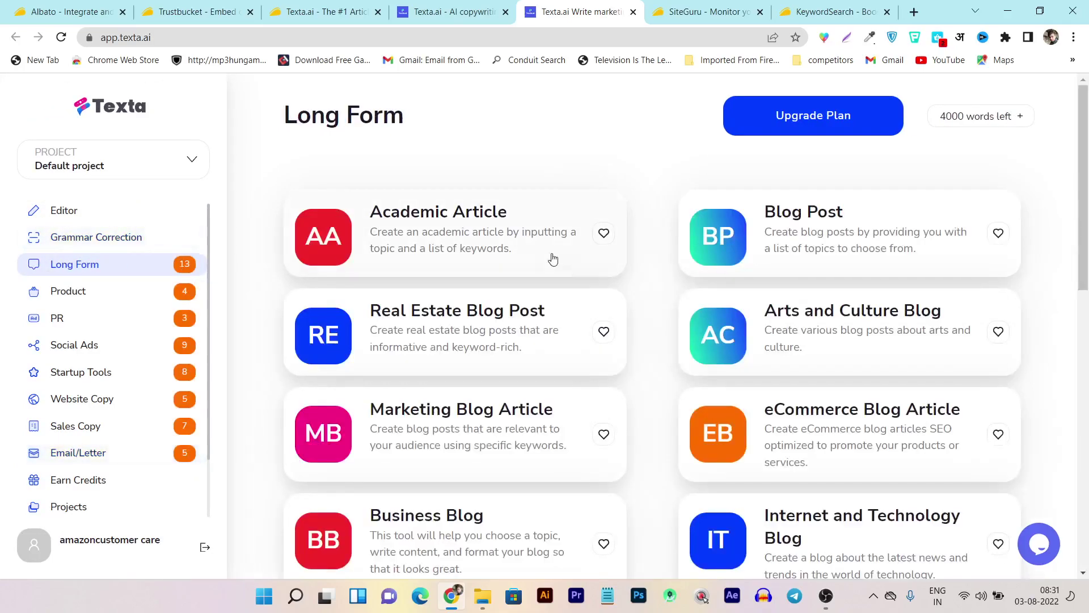
pyautogui.click(769, 251)
pyautogui.scroll(-1, 558, 333)
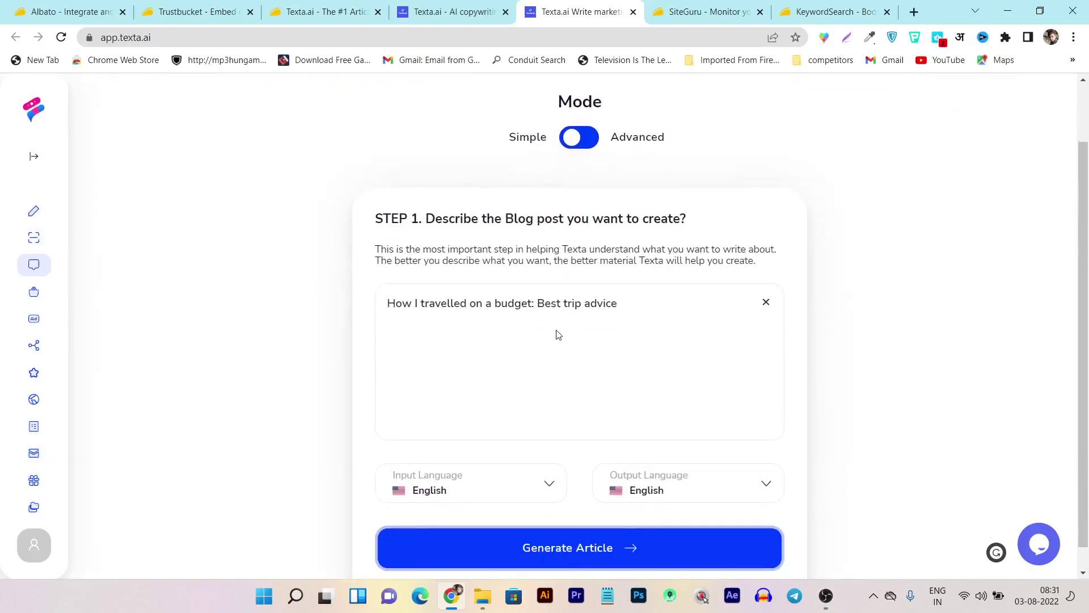
pyautogui.moveTo(619, 303); pyautogui.dragTo(385, 303)
pyautogui.click(585, 139)
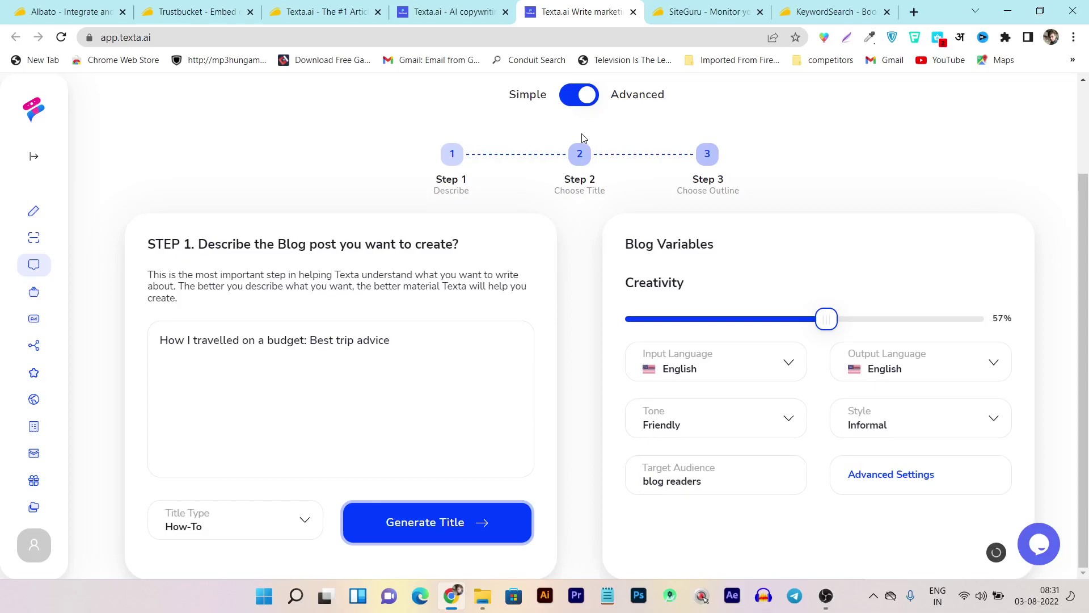
# Step: Look through the available title types, keeping How-To selected
pyautogui.click(290, 516)
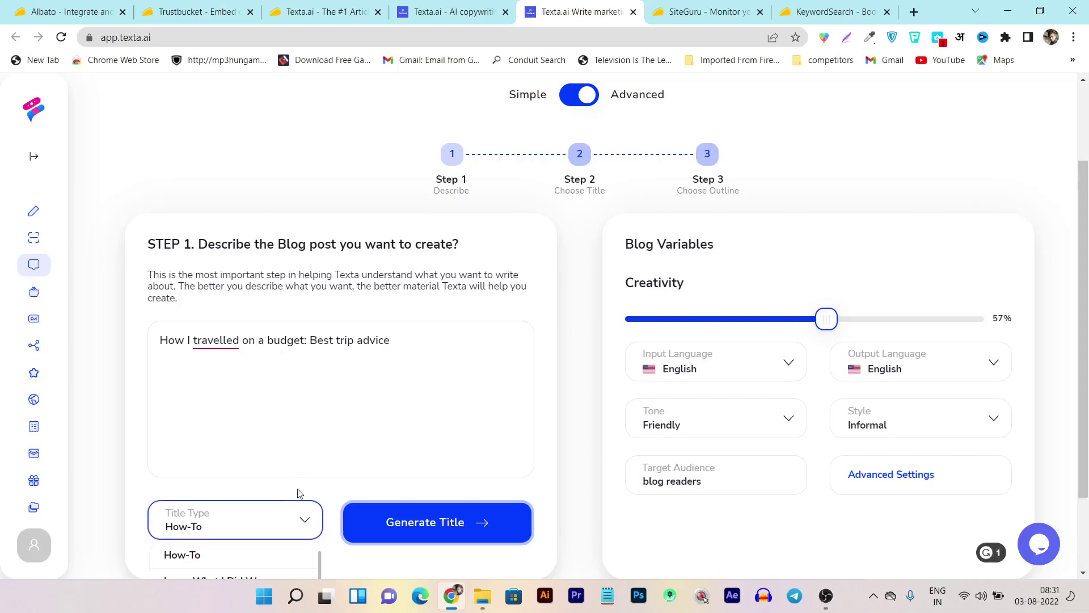
pyautogui.scroll(-2, 340, 454)
pyautogui.scroll(-3, 219, 520)
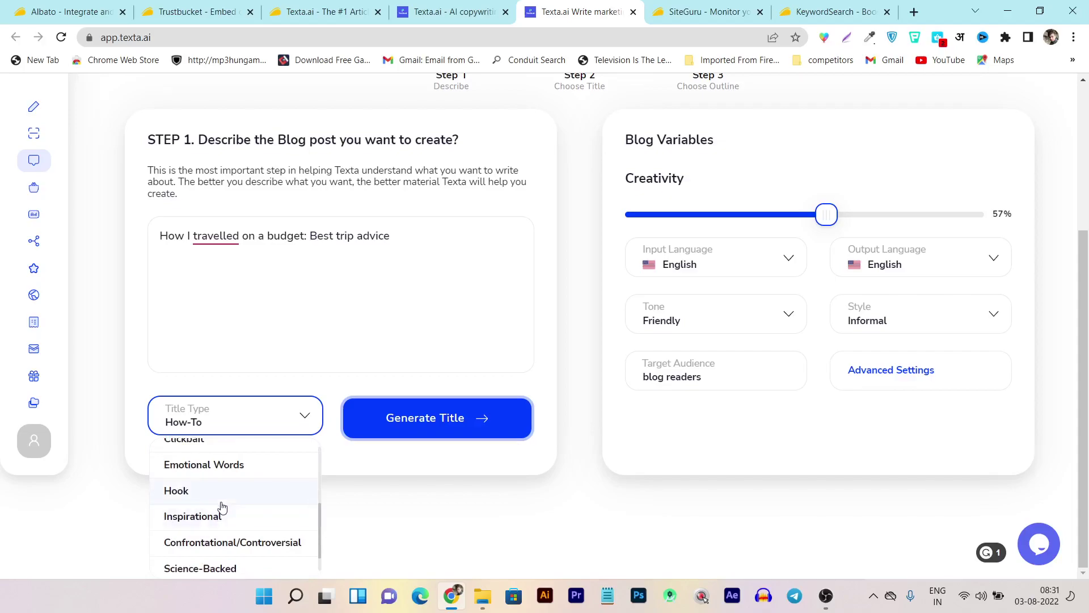
pyautogui.scroll(-1, 219, 515)
pyautogui.scroll(5, 206, 520)
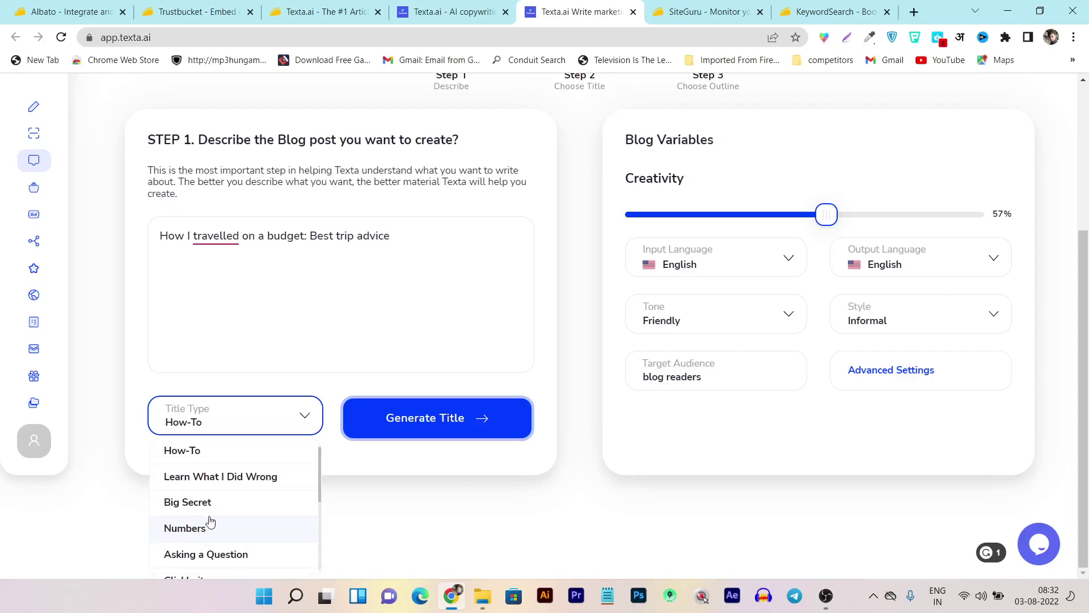
pyautogui.scroll(-3, 250, 504)
pyautogui.click(256, 417)
pyautogui.scroll(2, 276, 447)
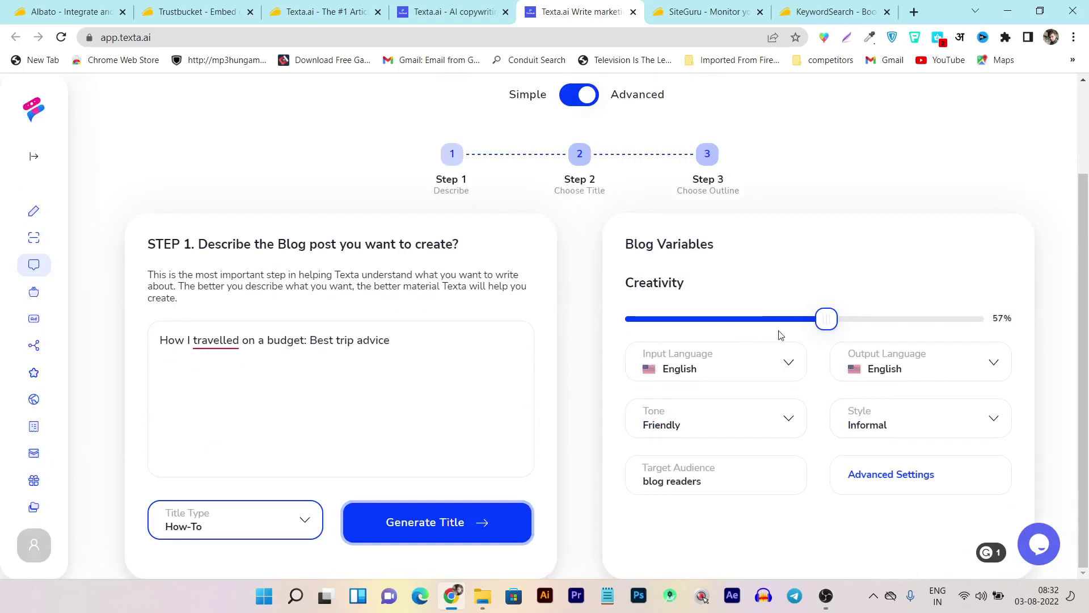
# Step: Set the blog variables to Creativity 91%, Tone Informal and Style Narrative, and check the target audience
pyautogui.click(936, 326)
pyautogui.moveTo(935, 325); pyautogui.dragTo(943, 321)
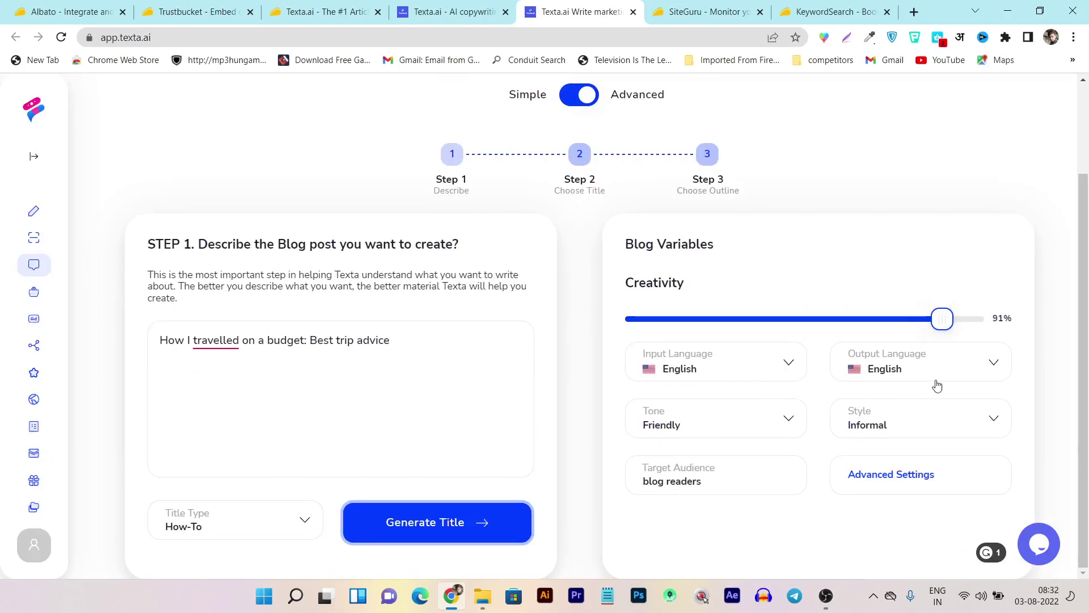
pyautogui.click(693, 431)
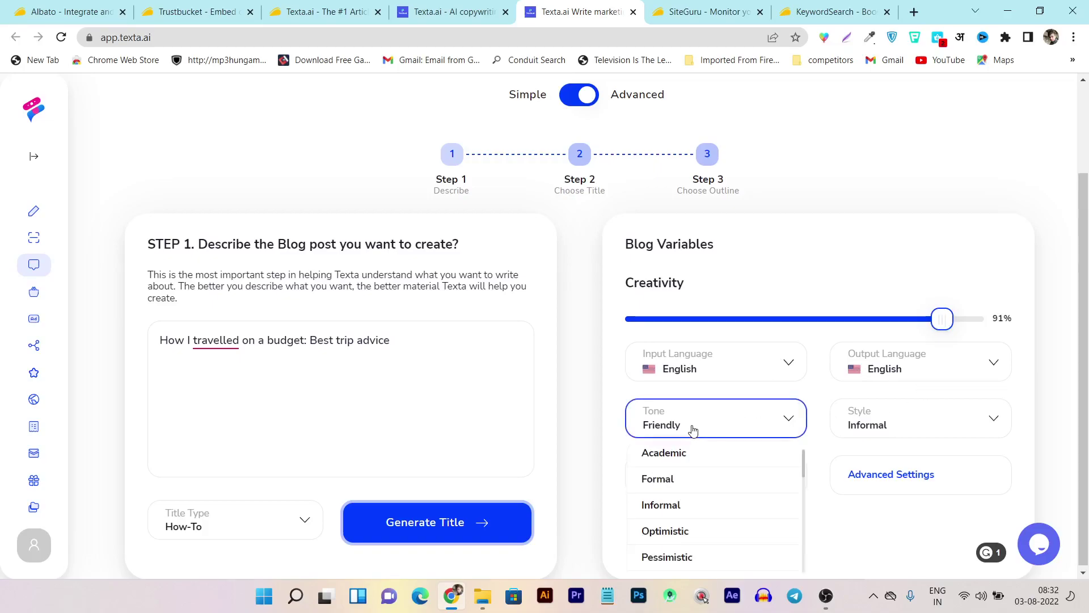
pyautogui.click(661, 504)
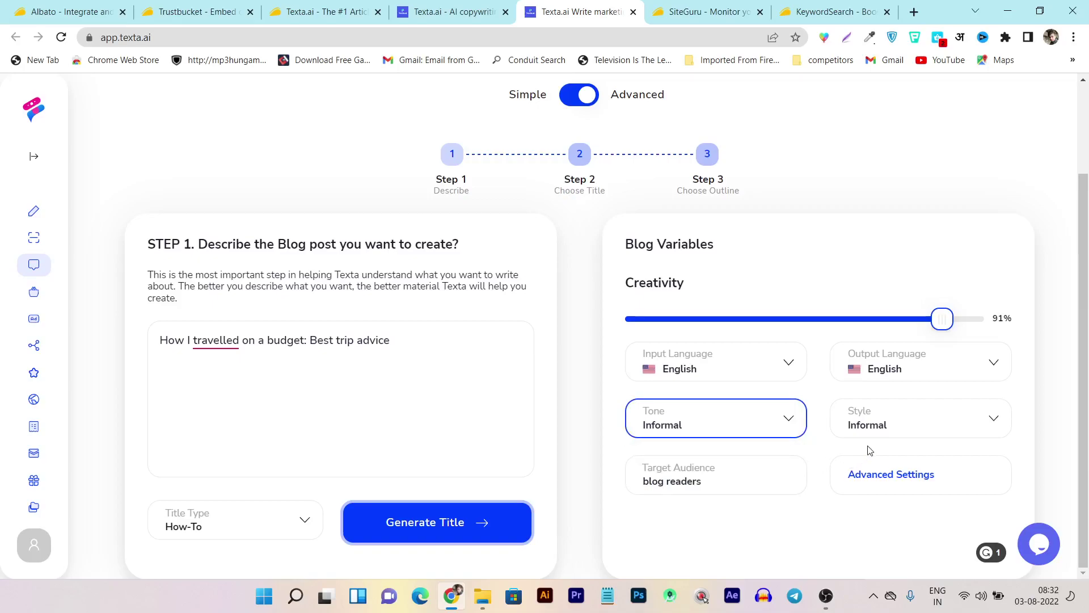
pyautogui.click(873, 426)
pyautogui.scroll(-2, 890, 519)
pyautogui.scroll(2, 888, 488)
pyautogui.click(880, 531)
pyautogui.click(745, 477)
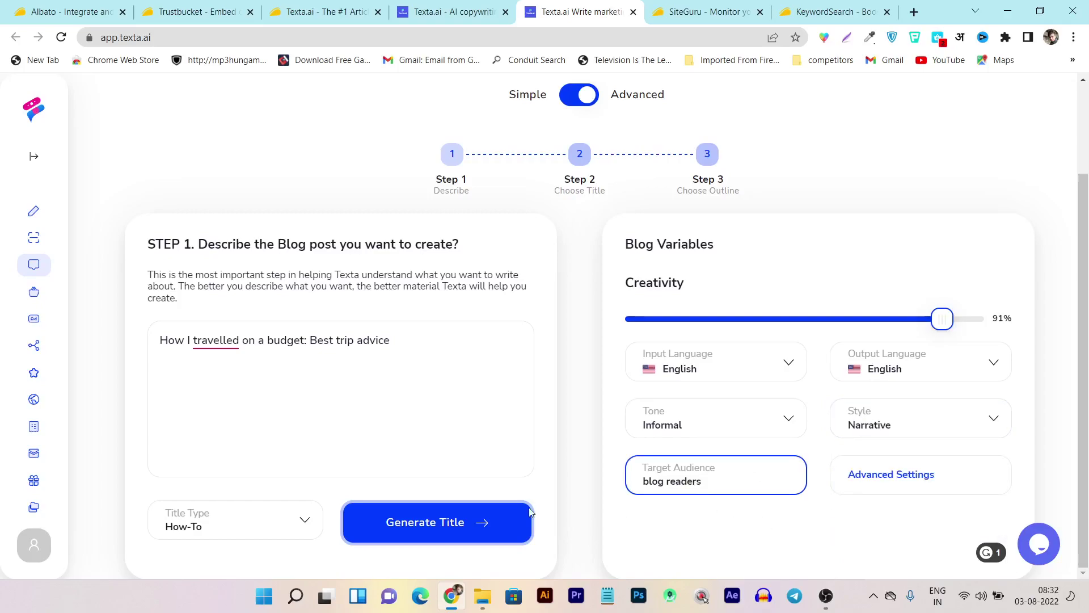
# Step: Generate blog titles and create an outline from "On a budget: How to travel the world on a tight budget"
pyautogui.click(447, 516)
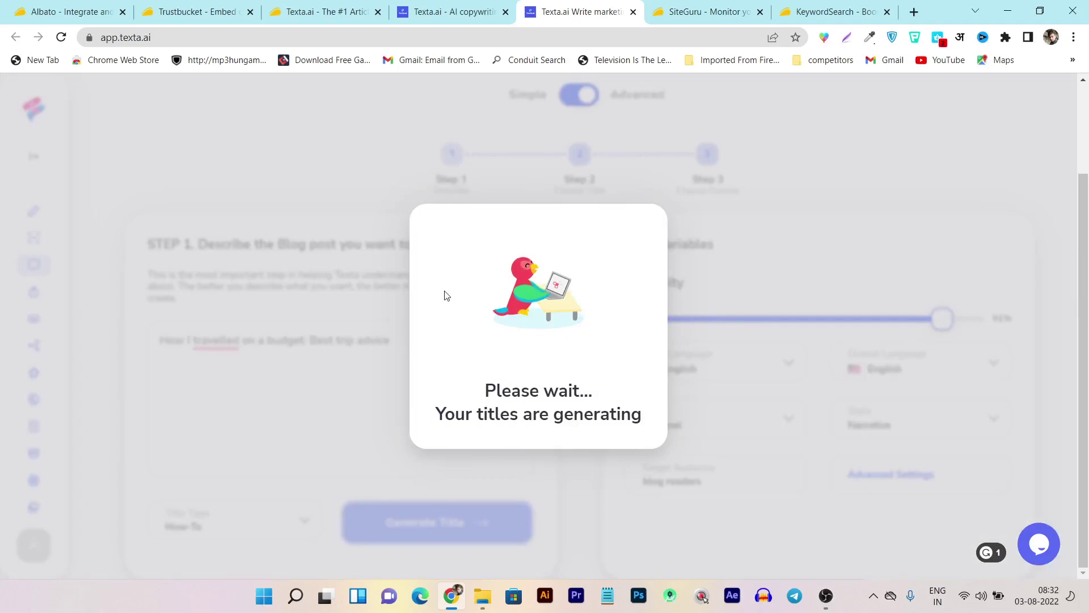
pyautogui.scroll(-1, 576, 360)
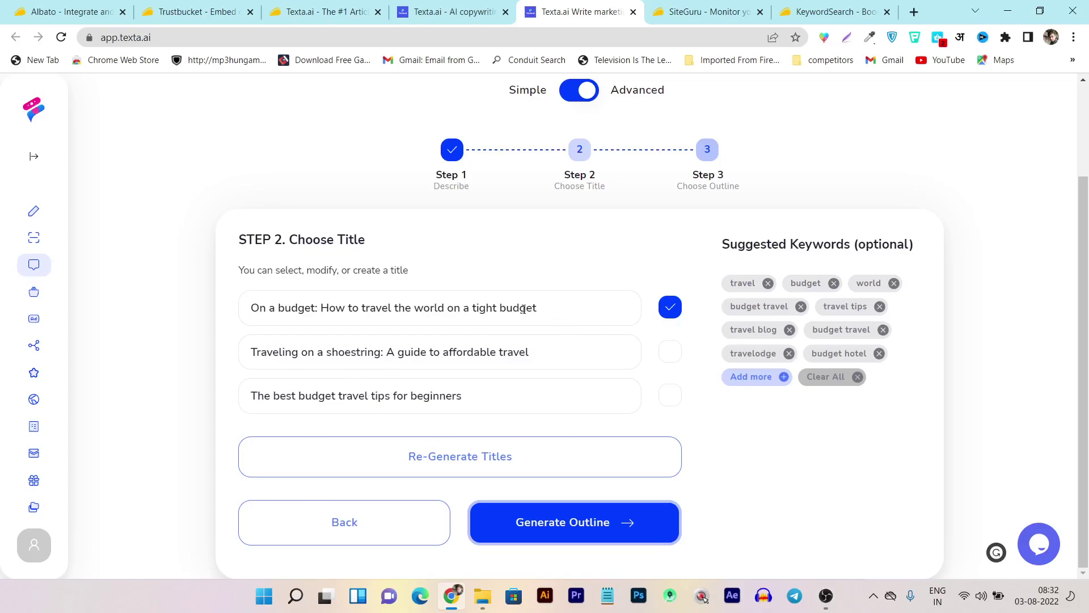
pyautogui.click(611, 523)
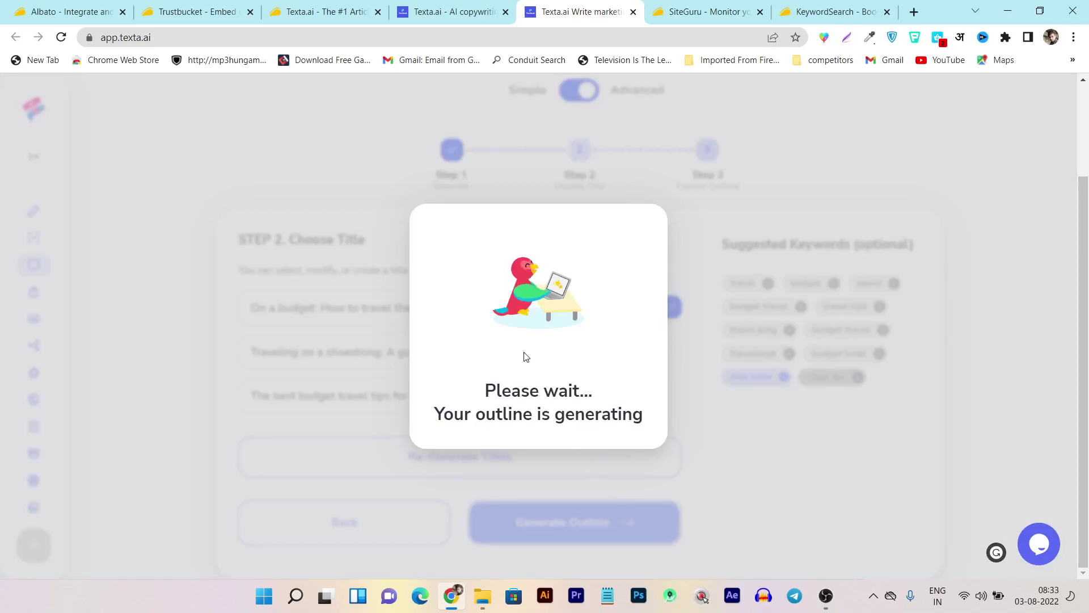
# Step: Review the generated outline sections and finish the outline to have the blog post written
pyautogui.scroll(-4, 765, 378)
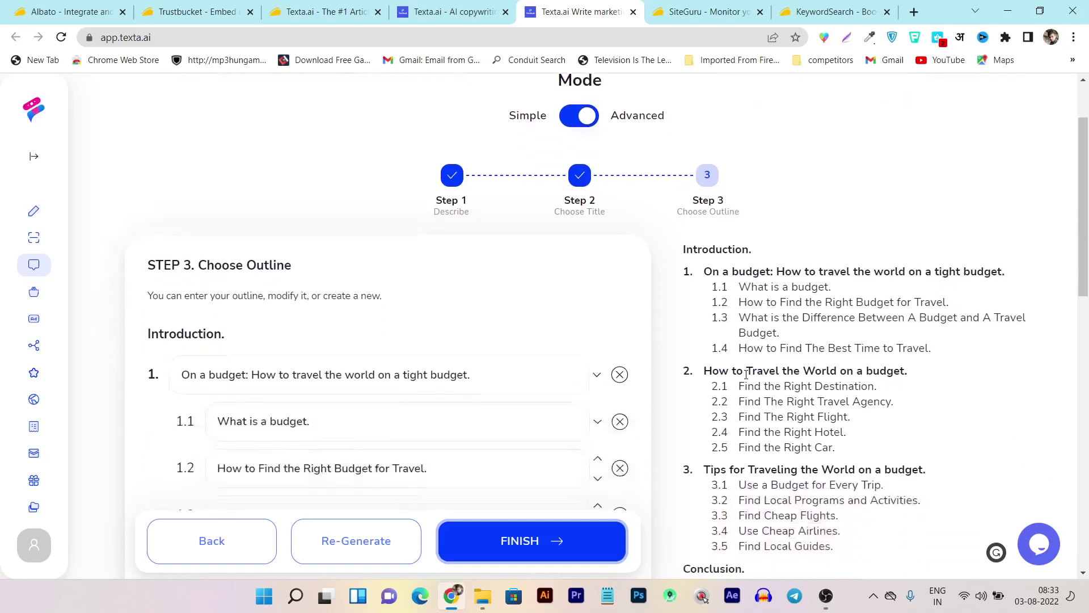
pyautogui.scroll(2, 386, 361)
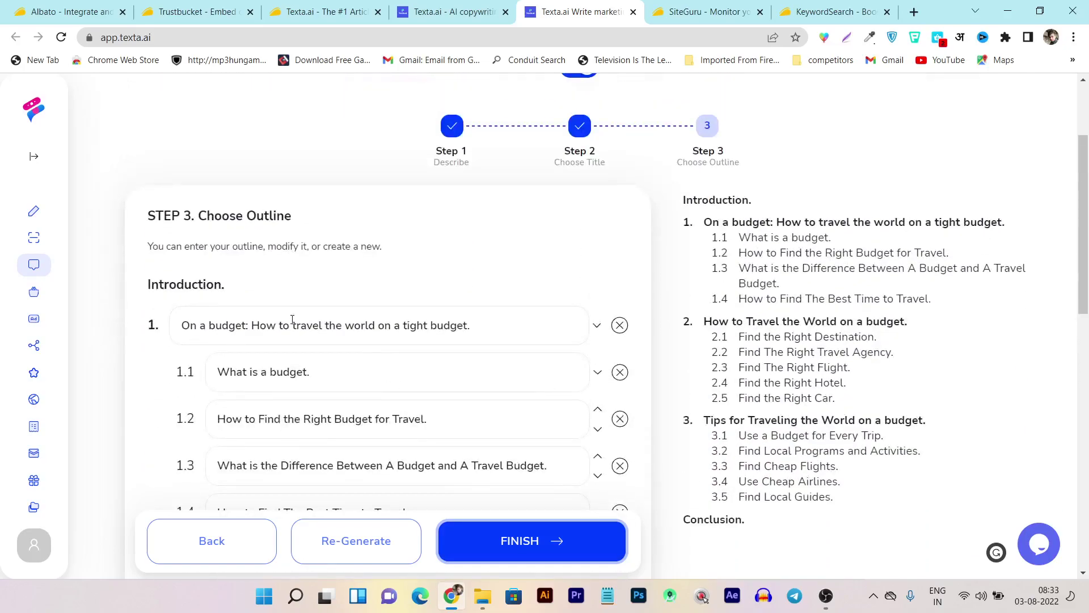
pyautogui.scroll(-3, 292, 319)
pyautogui.click(301, 156)
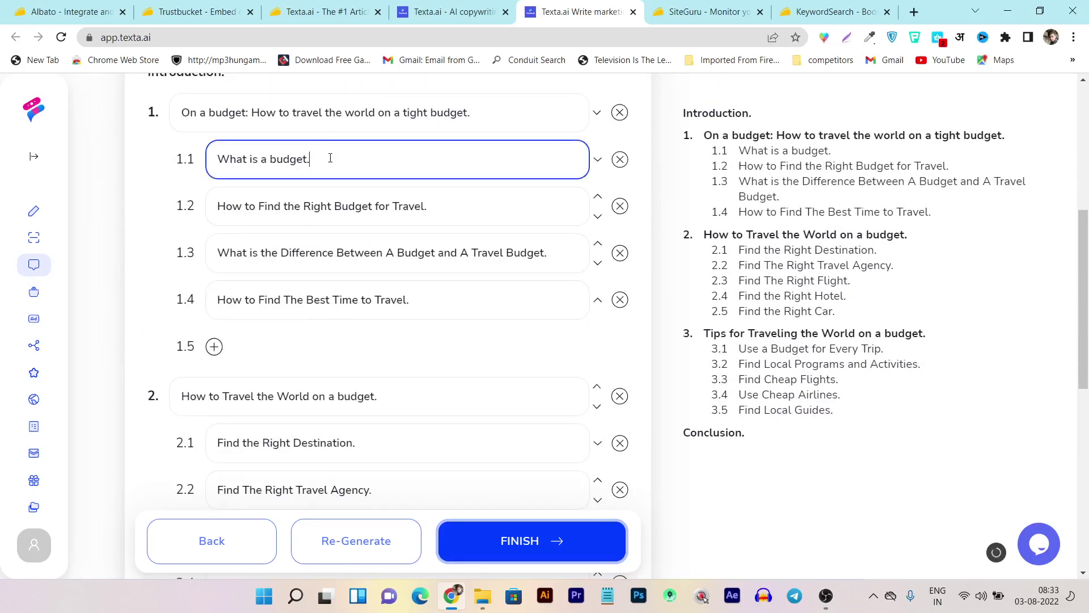
pyautogui.scroll(5, 718, 383)
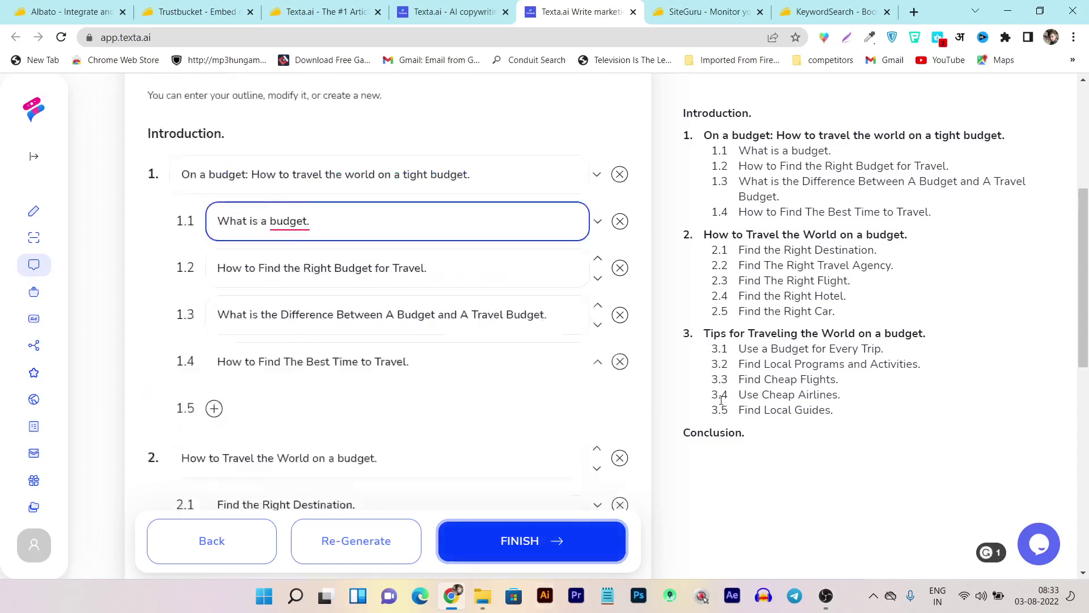
pyautogui.scroll(-2, 811, 422)
pyautogui.click(538, 543)
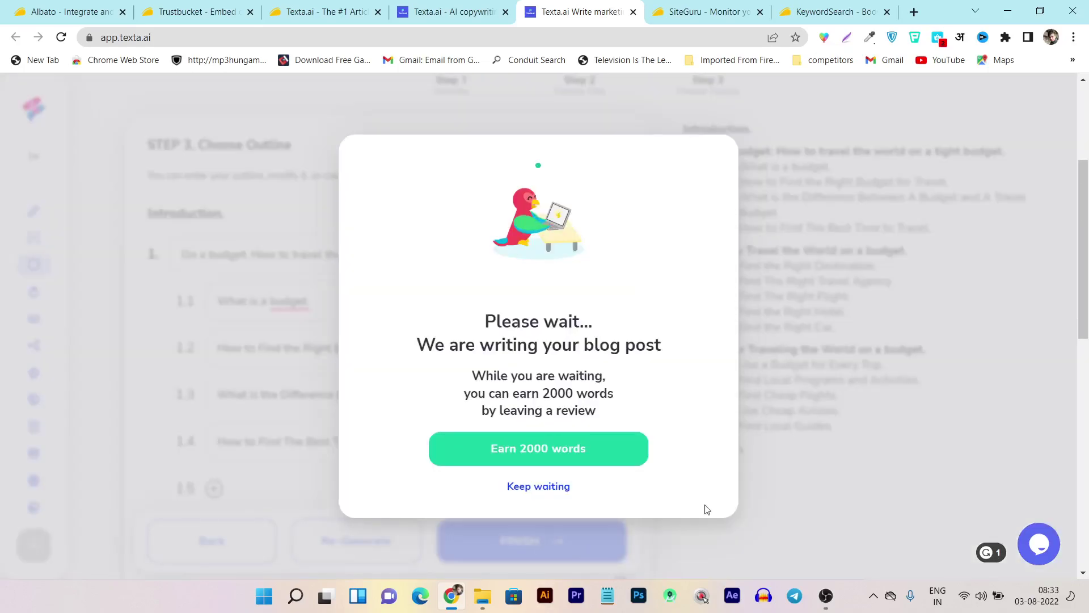
# Step: Open the offer to earn 2000 words, and close the Capterra review page to return to the blog post
pyautogui.click(540, 452)
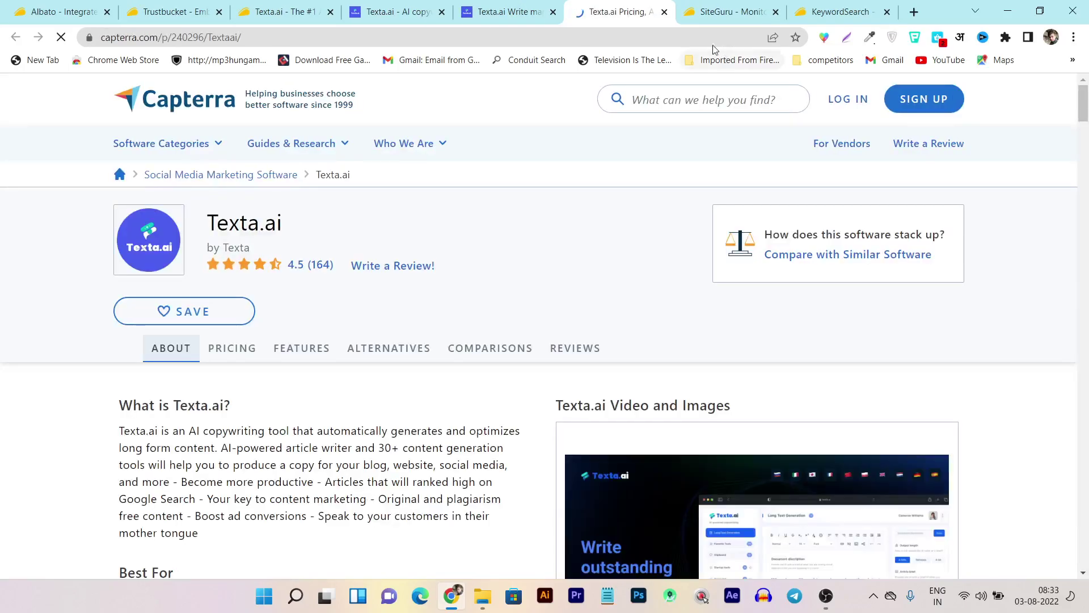
pyautogui.click(664, 12)
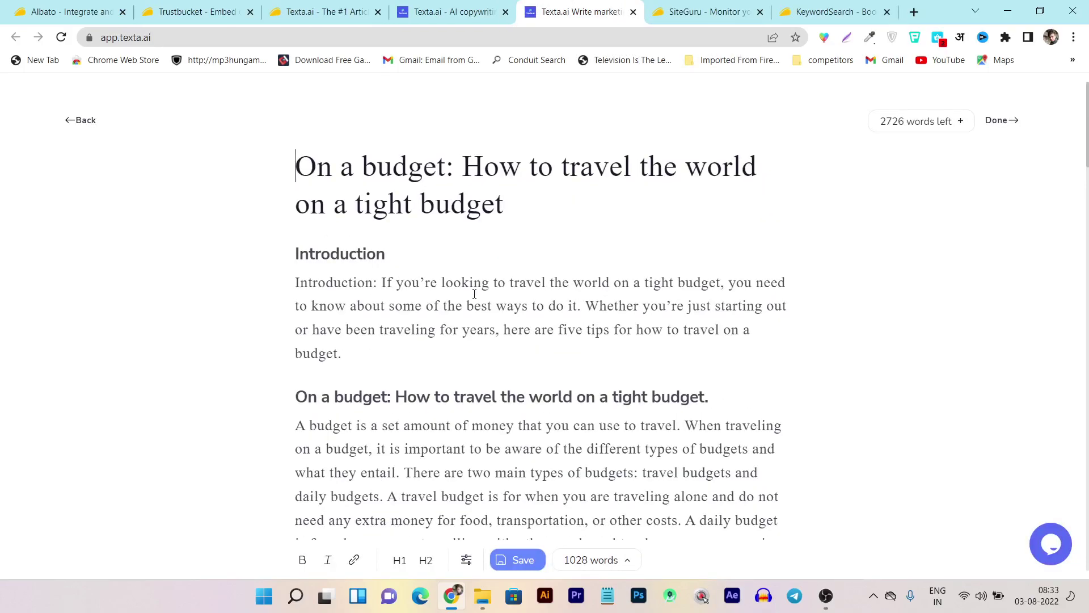
# Step: Read through the introduction and the first budget sections of the generated travel blog post
pyautogui.click(520, 197)
pyautogui.moveTo(342, 357); pyautogui.dragTo(294, 293)
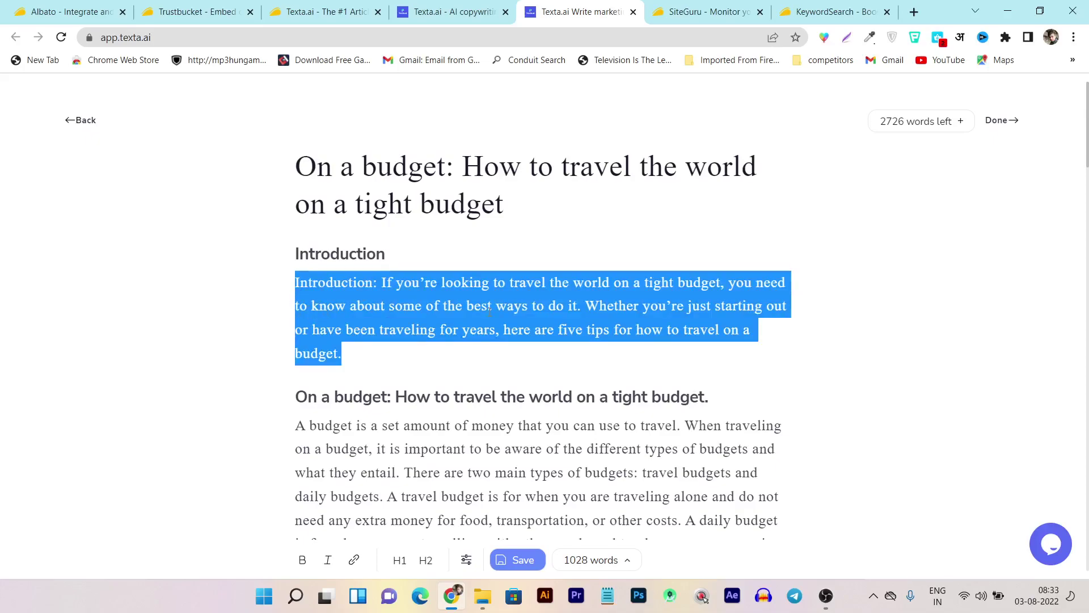
pyautogui.scroll(-9, 507, 345)
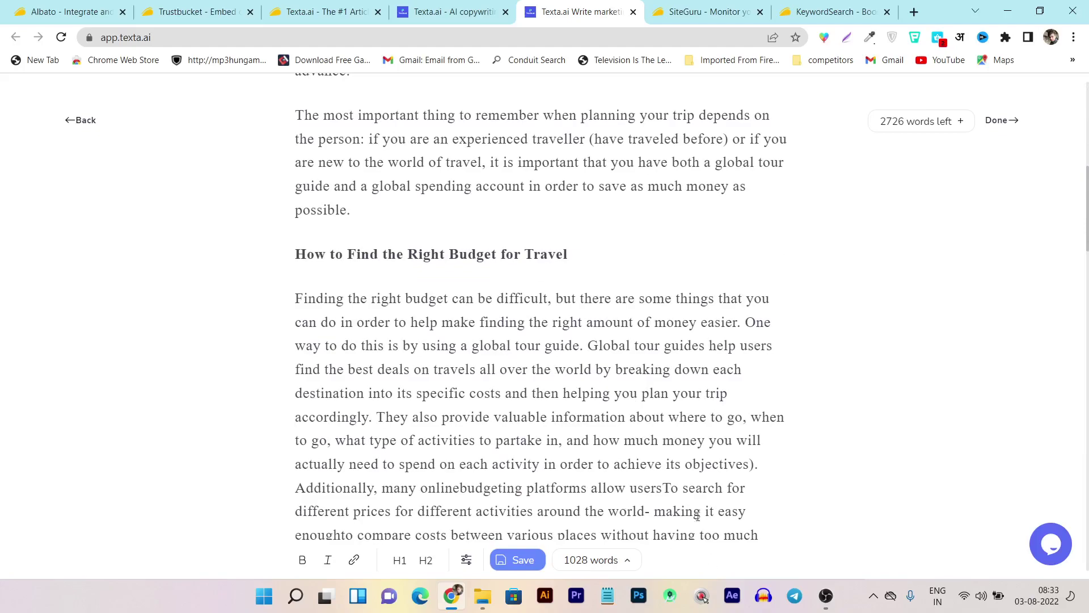
pyautogui.scroll(1, 531, 334)
pyautogui.scroll(-4, 540, 397)
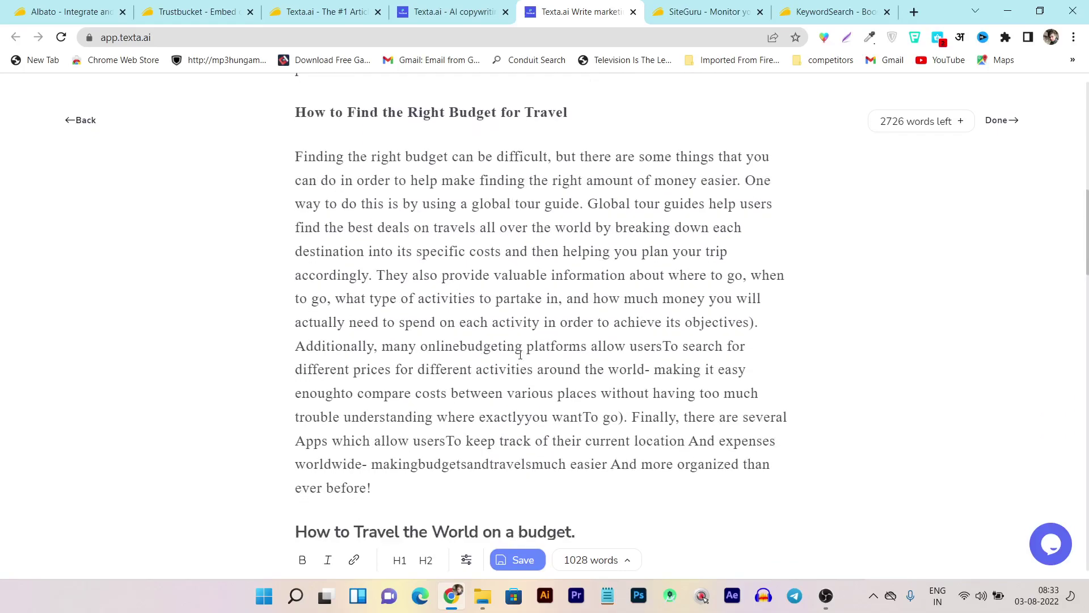
pyautogui.scroll(6, 567, 432)
pyautogui.scroll(5, 643, 406)
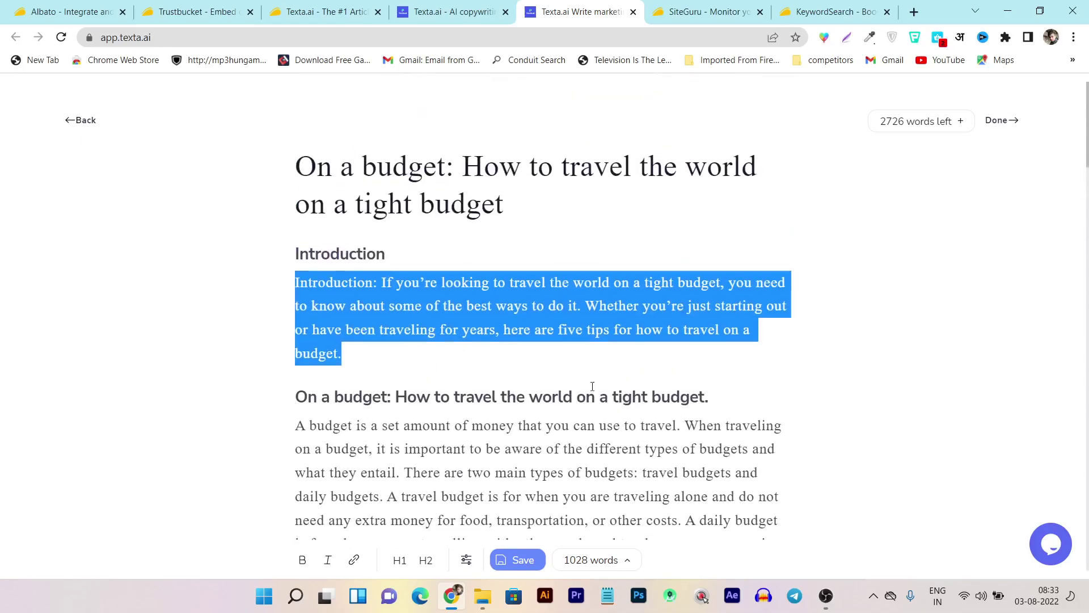
pyautogui.scroll(-4, 372, 316)
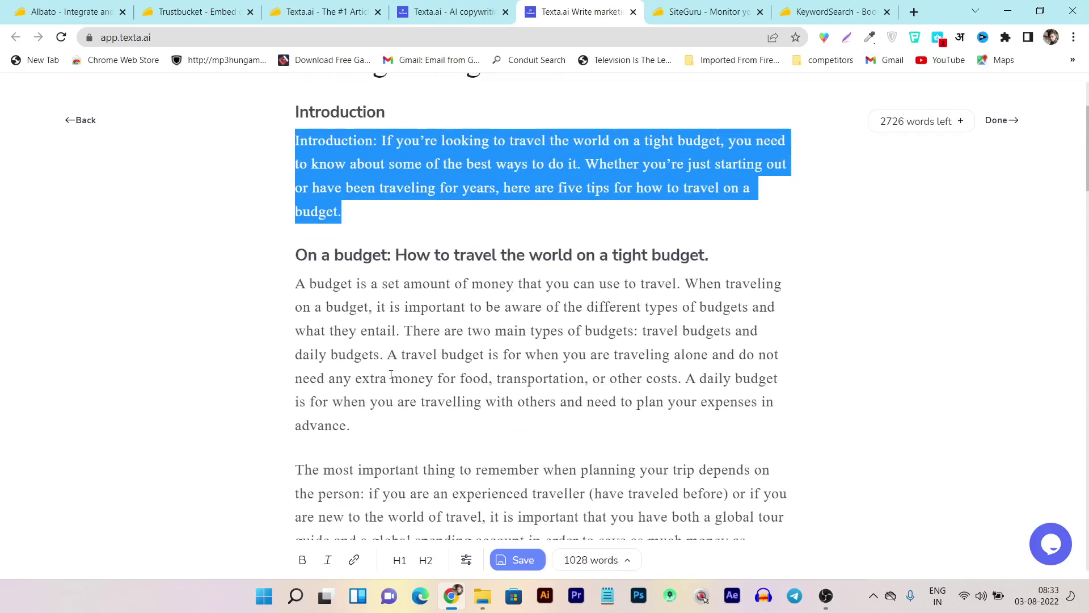
# Step: Check the post's advanced settings, discard them, and look through the rest of the post to the Conclusion
pyautogui.click(466, 561)
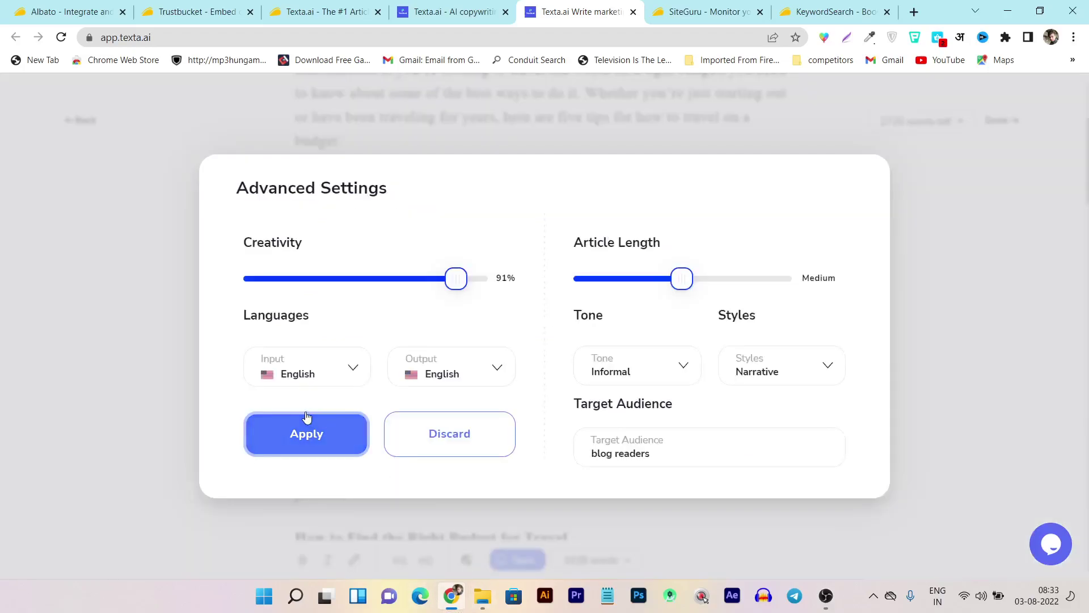
pyautogui.click(445, 452)
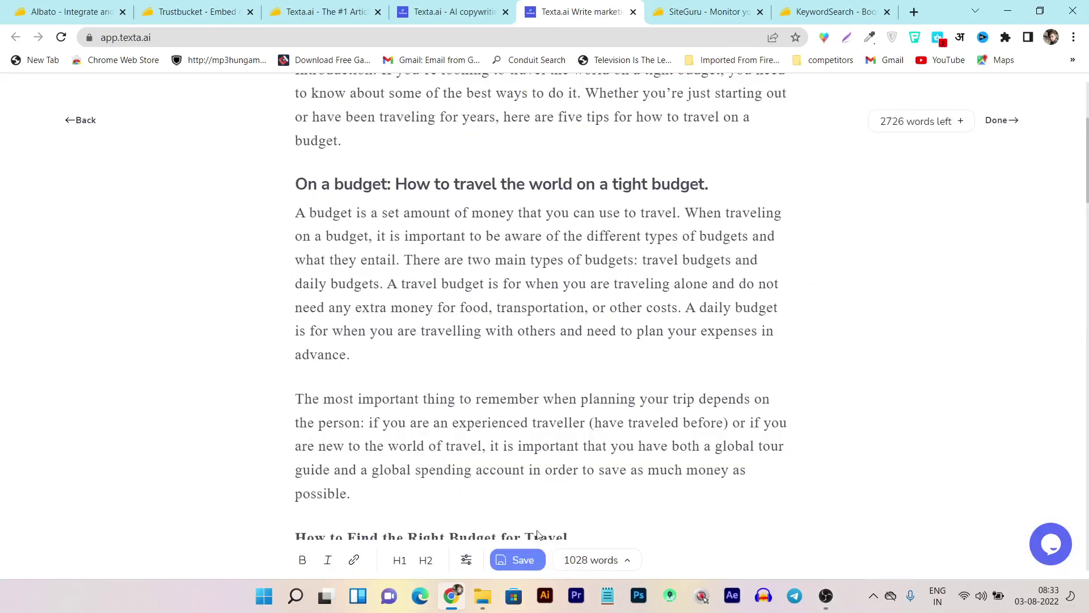
pyautogui.scroll(4, 819, 207)
pyautogui.scroll(-20, 449, 244)
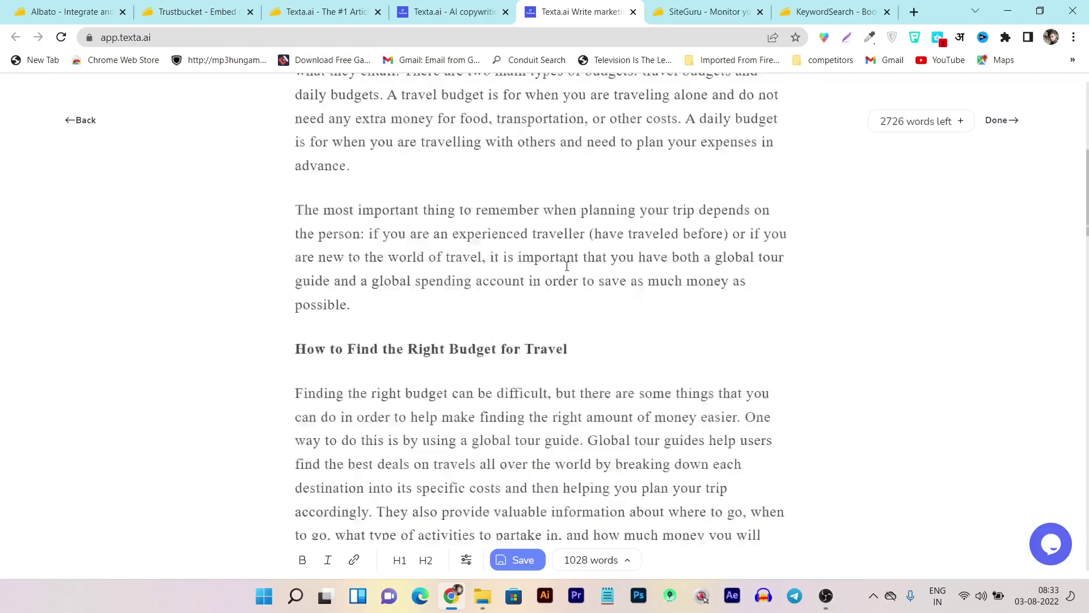
pyautogui.scroll(-3, 628, 370)
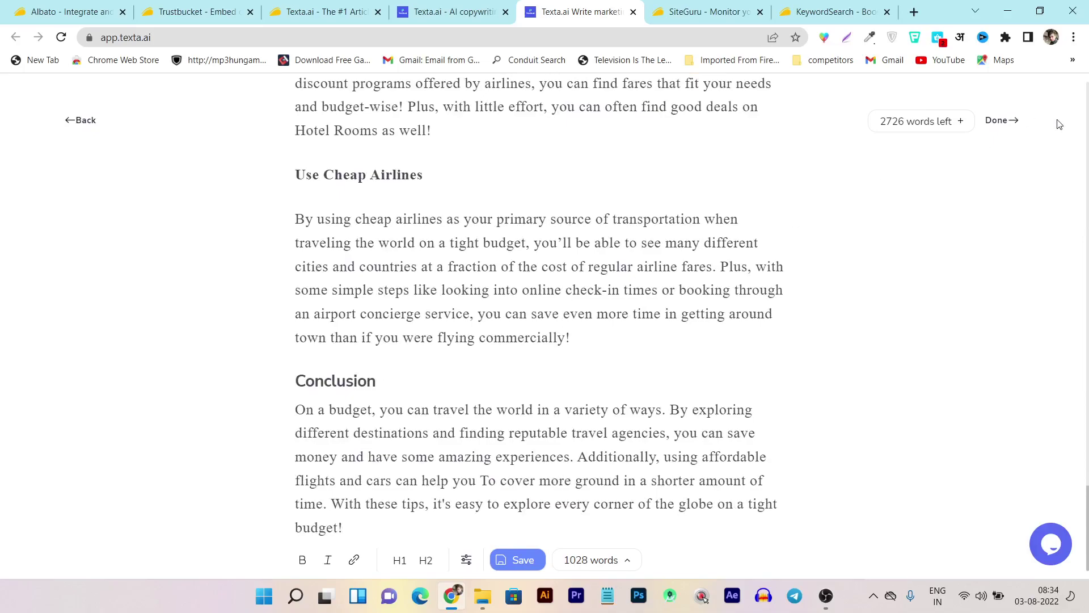
# Step: Save the blog post under its title in the Personal Default project and finish editing it
pyautogui.click(518, 563)
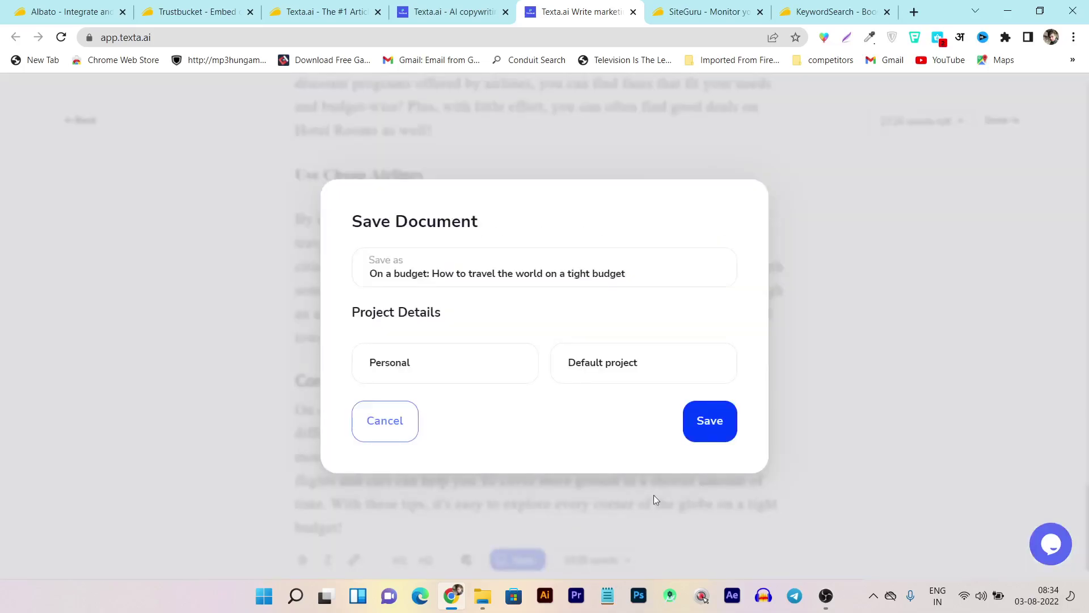
pyautogui.click(711, 429)
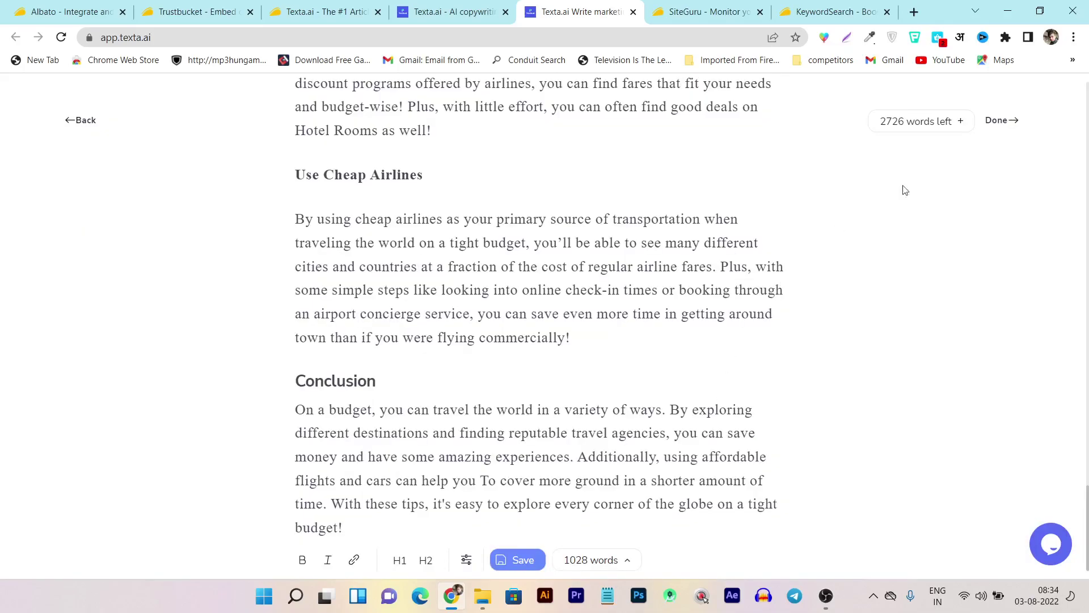
pyautogui.click(1067, 117)
pyautogui.click(991, 123)
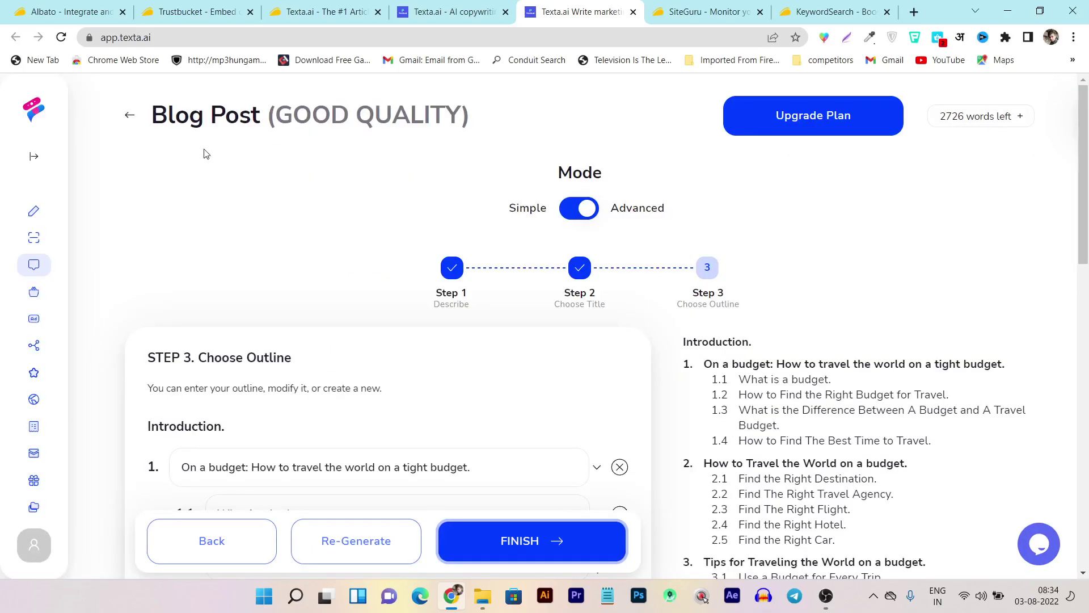
# Step: Look over the blog outline and the list of available tools, and open the Grammar Correction tool to inspect its text field
pyautogui.scroll(-1, 464, 298)
pyautogui.scroll(-12, 464, 297)
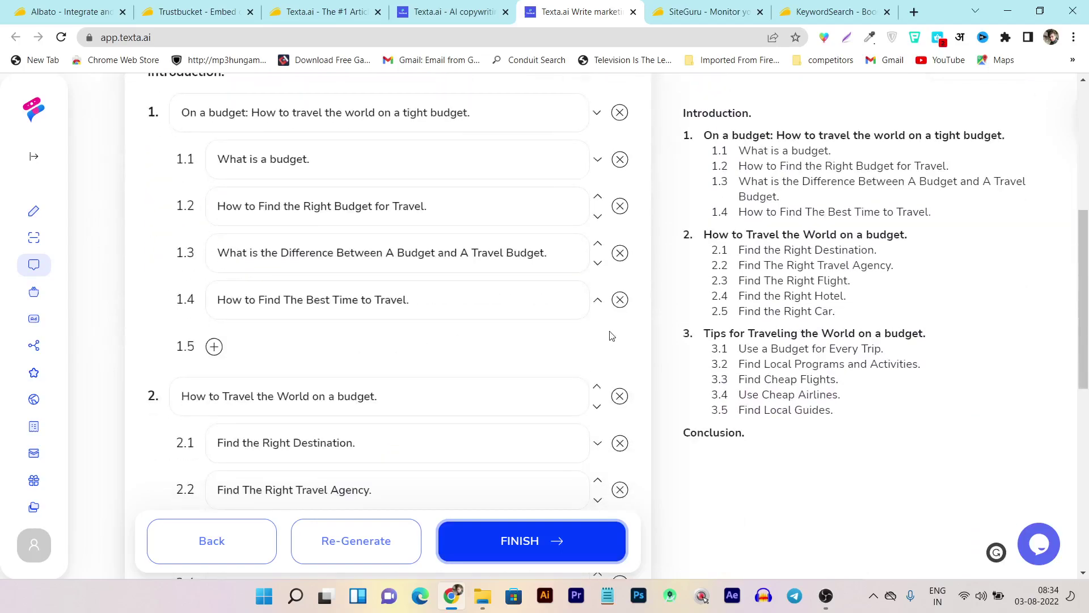
pyautogui.moveTo(34, 341)
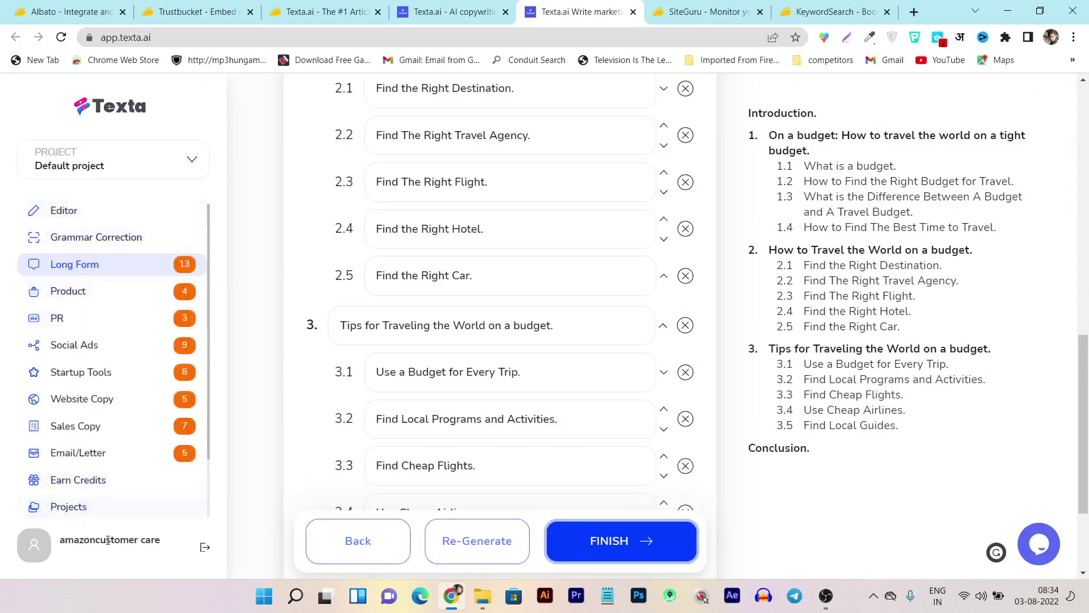
pyautogui.scroll(-3, 85, 398)
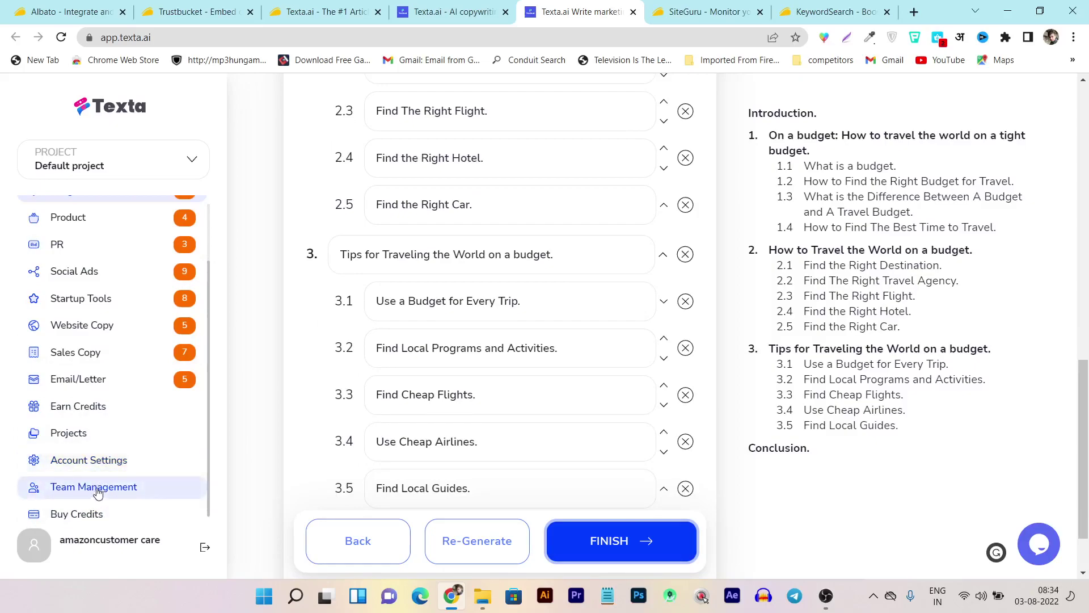
pyautogui.scroll(3, 116, 464)
pyautogui.scroll(3, 79, 273)
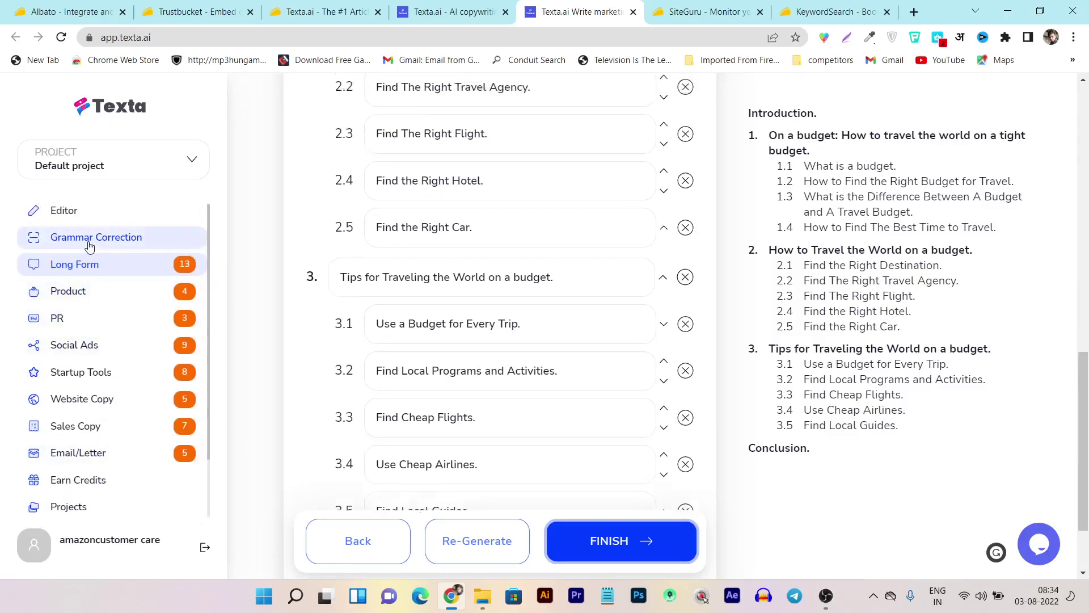
pyautogui.scroll(3, 523, 284)
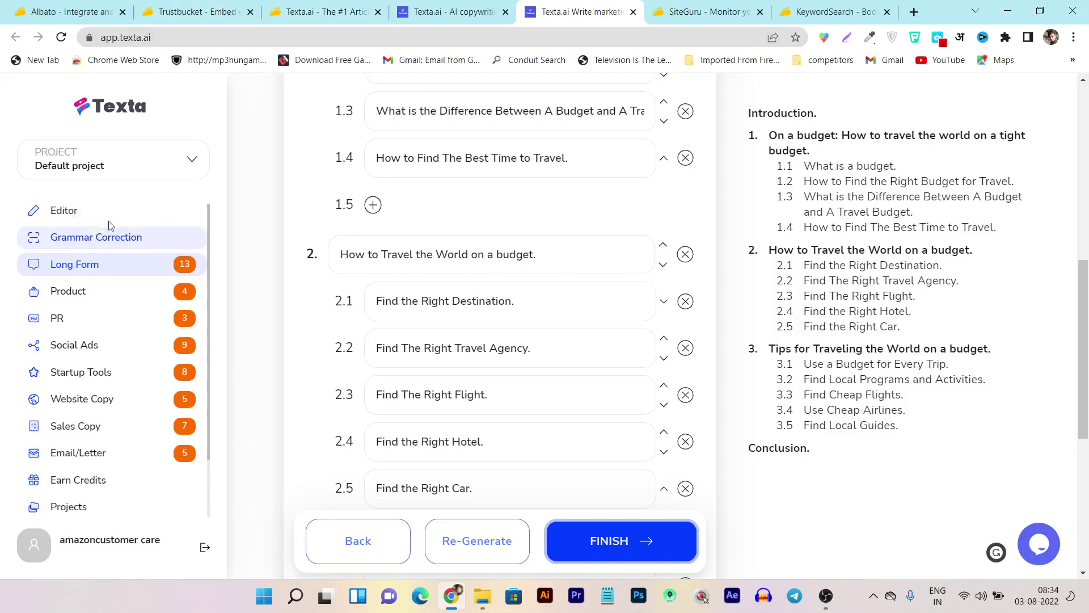
pyautogui.click(110, 237)
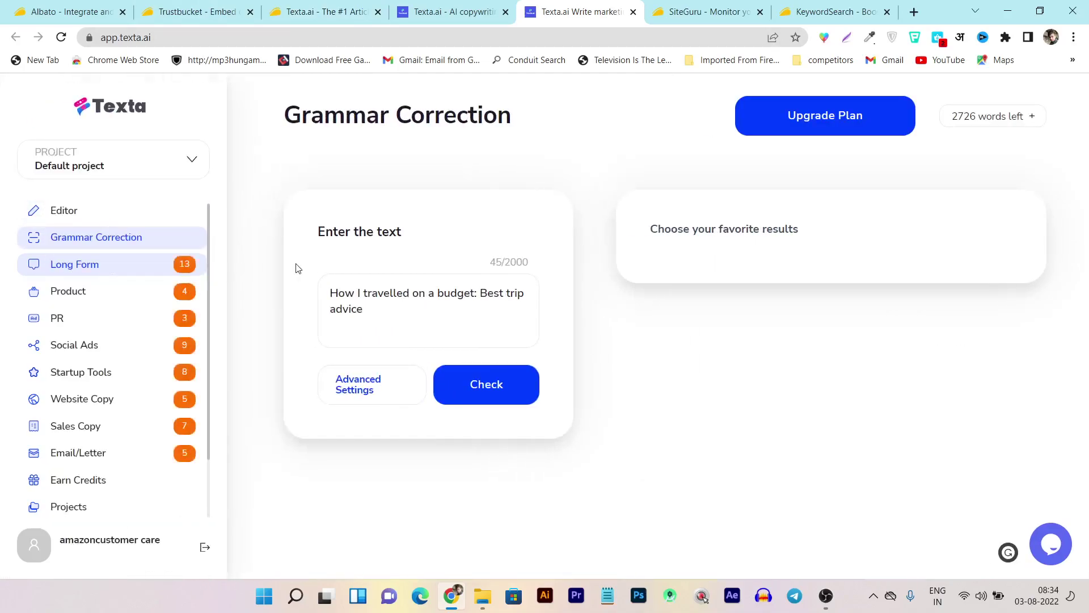
pyautogui.click(451, 302)
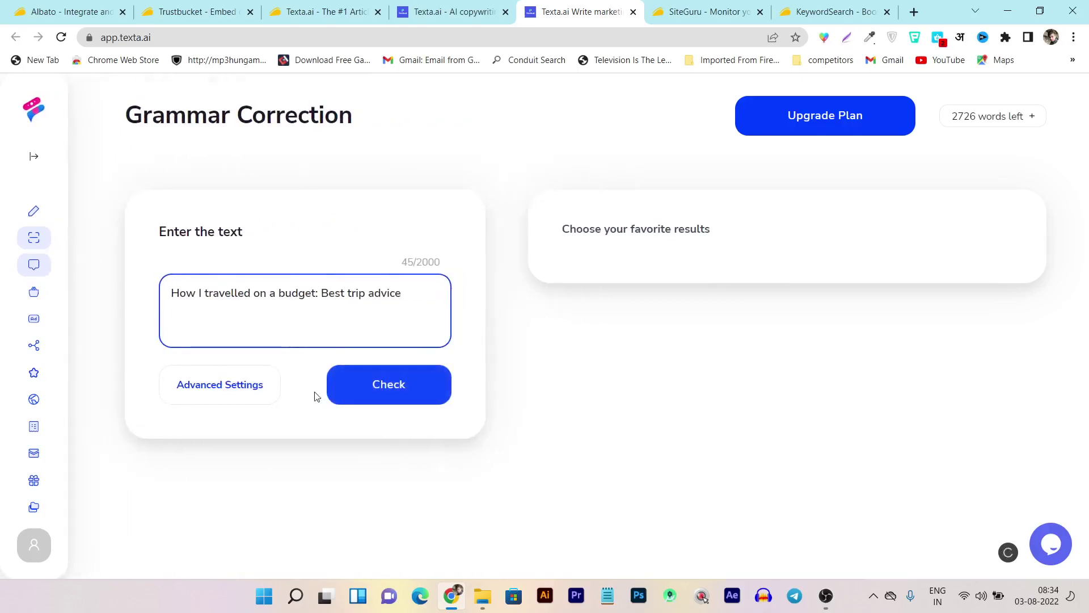
# Step: Open the saved "On a budget" blog post from the Default project in the projects list
pyautogui.moveTo(37, 238)
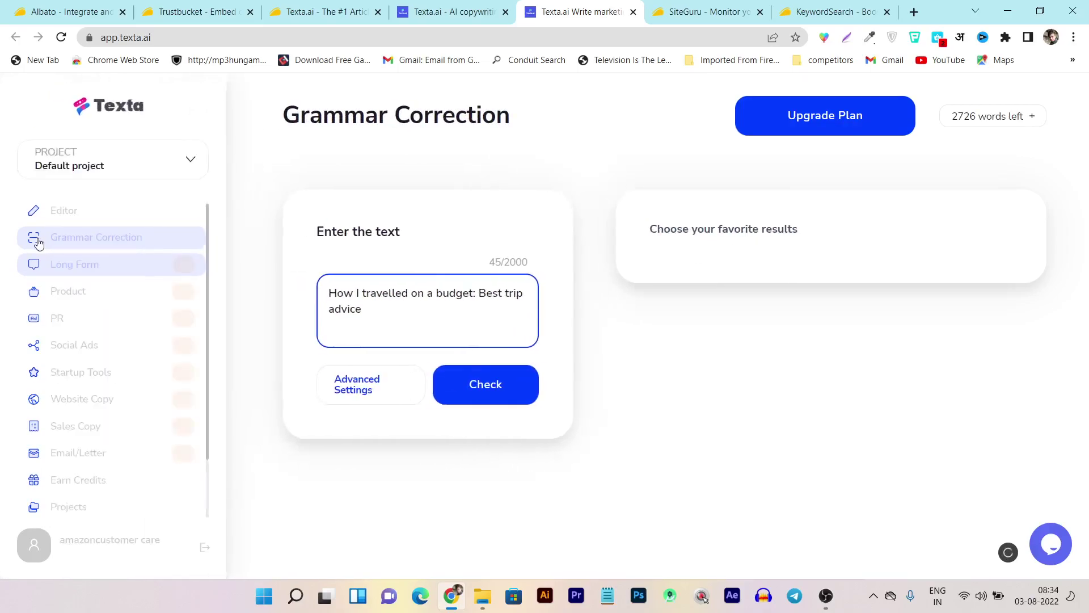
pyautogui.click(118, 165)
pyautogui.scroll(-2, 69, 398)
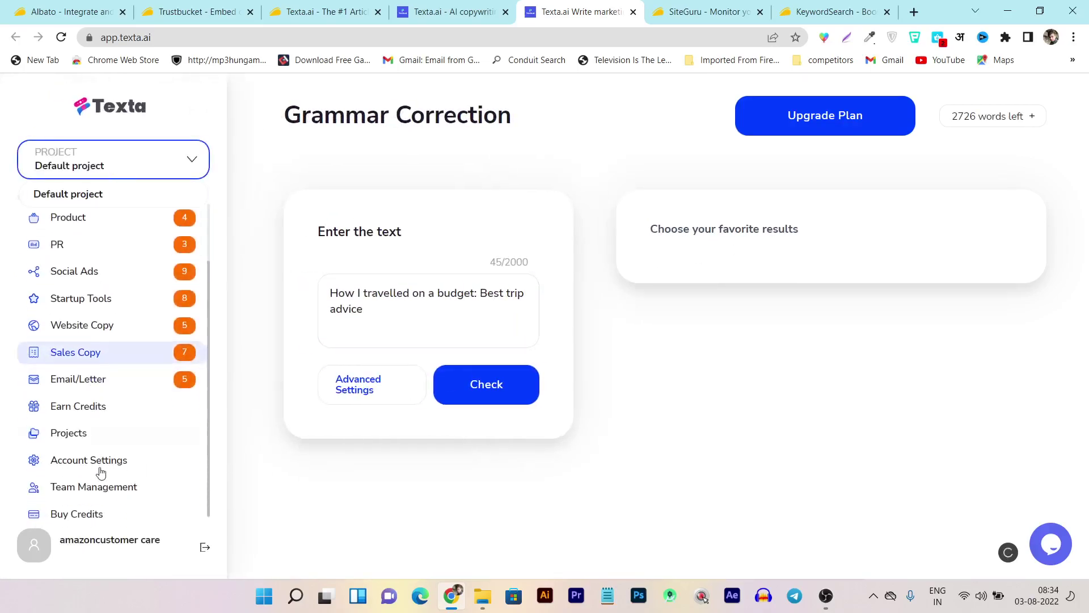
pyautogui.click(86, 434)
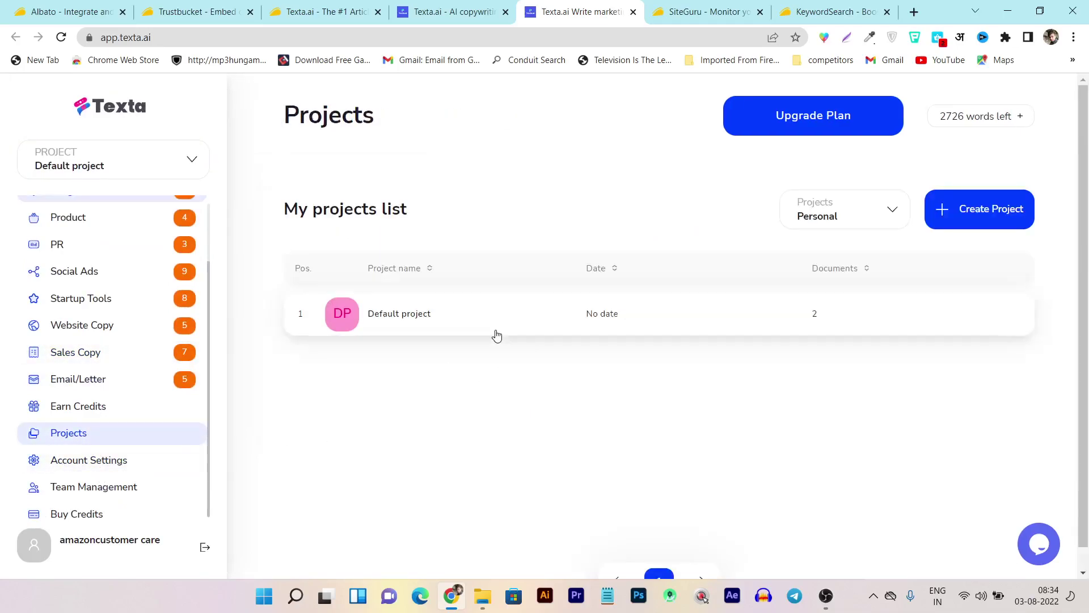
pyautogui.click(434, 329)
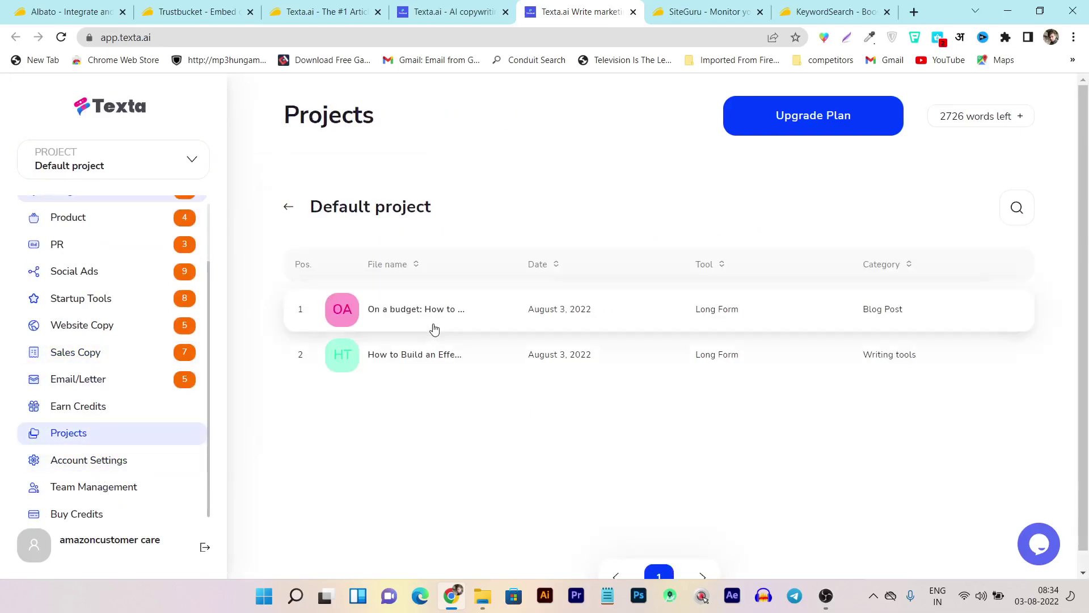
pyautogui.click(490, 326)
# Step: Read the saved blog post through its travel agency, flight, hotel and airline sections down to the Conclusion
pyautogui.scroll(-6, 470, 518)
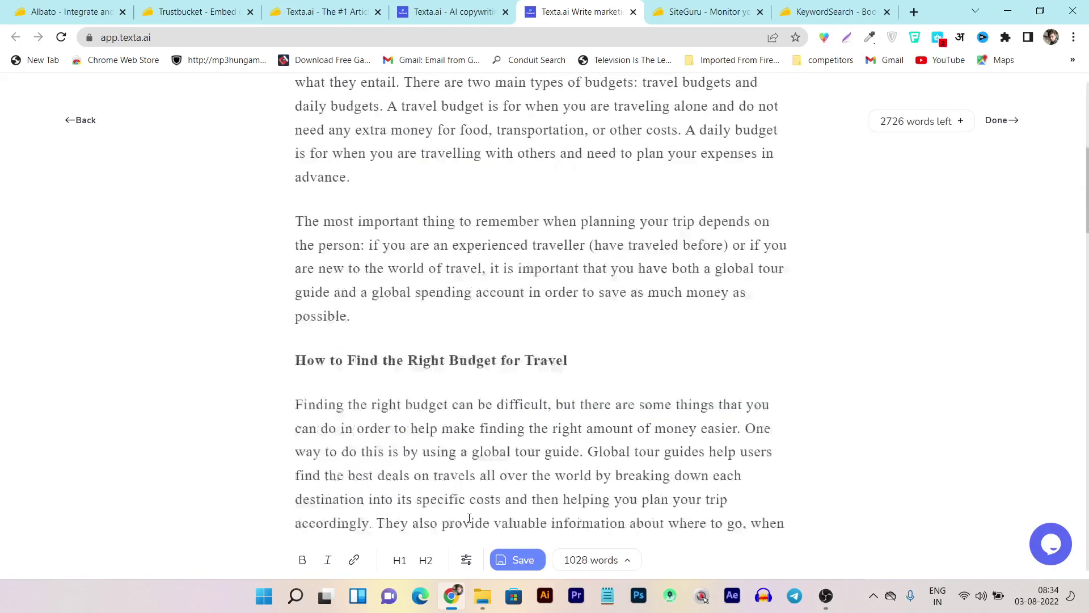
pyautogui.scroll(-5, 469, 518)
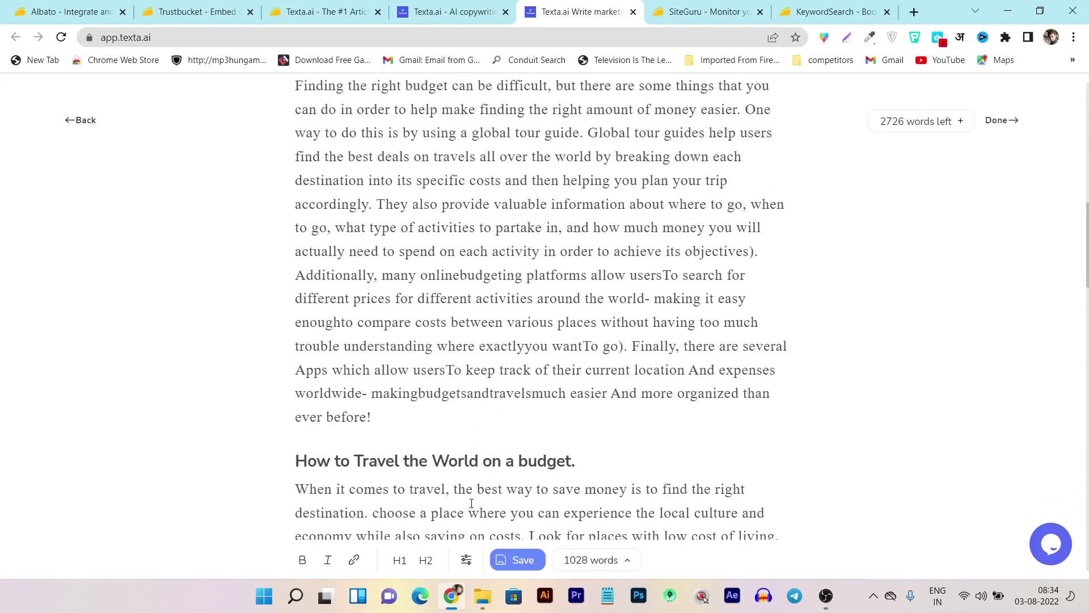
pyautogui.scroll(-4, 472, 503)
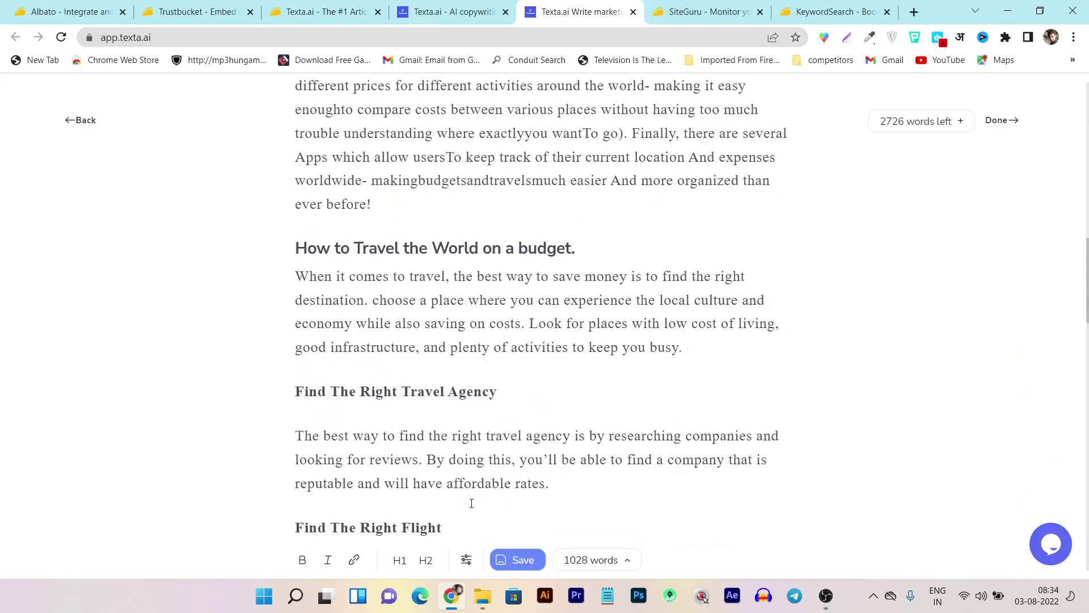
pyautogui.rightClick(471, 460)
pyautogui.click(421, 347)
pyautogui.hotkey('ctrl', 'a')
pyautogui.rightClick(425, 327)
pyautogui.press('Escape')
pyautogui.click(425, 302)
pyautogui.scroll(-7, 500, 314)
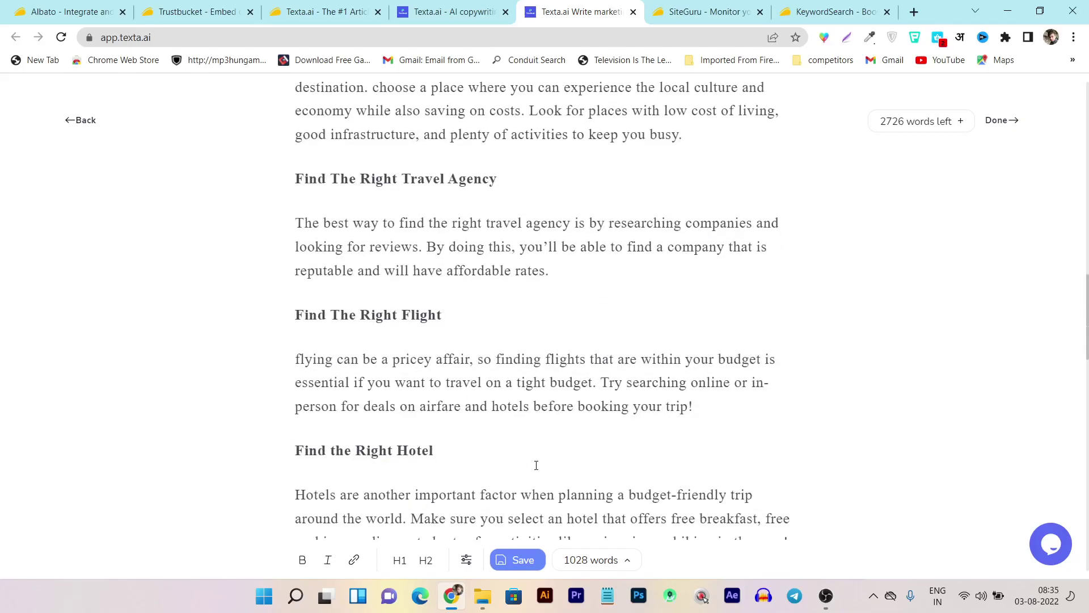
pyautogui.scroll(-15, 795, 413)
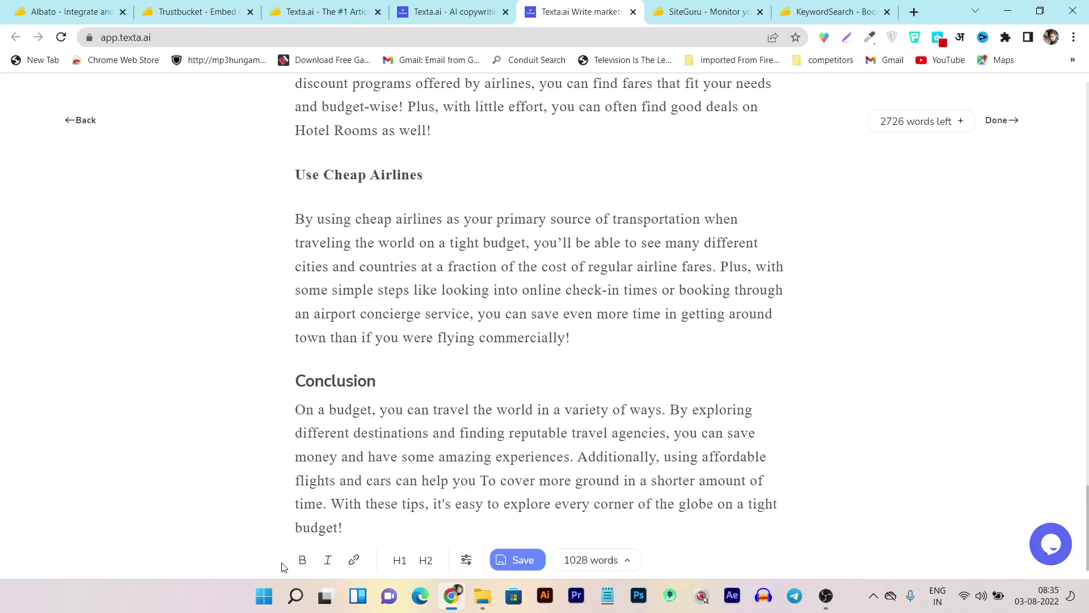
# Step: Check the link insertion options, cancel them, and show the post's word, character and reading time statistics
pyautogui.click(354, 560)
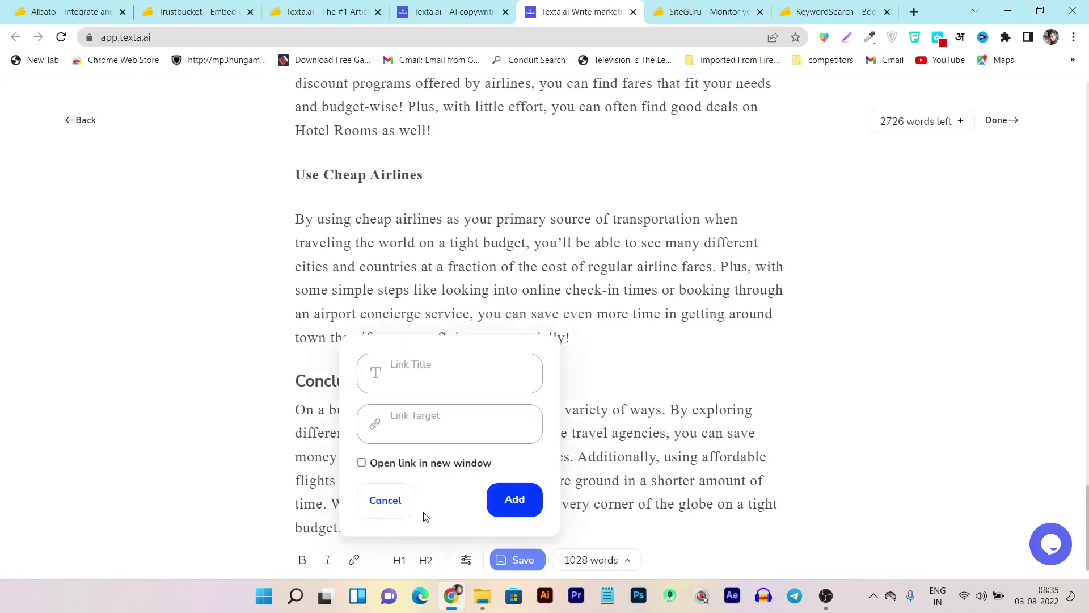
pyautogui.click(385, 500)
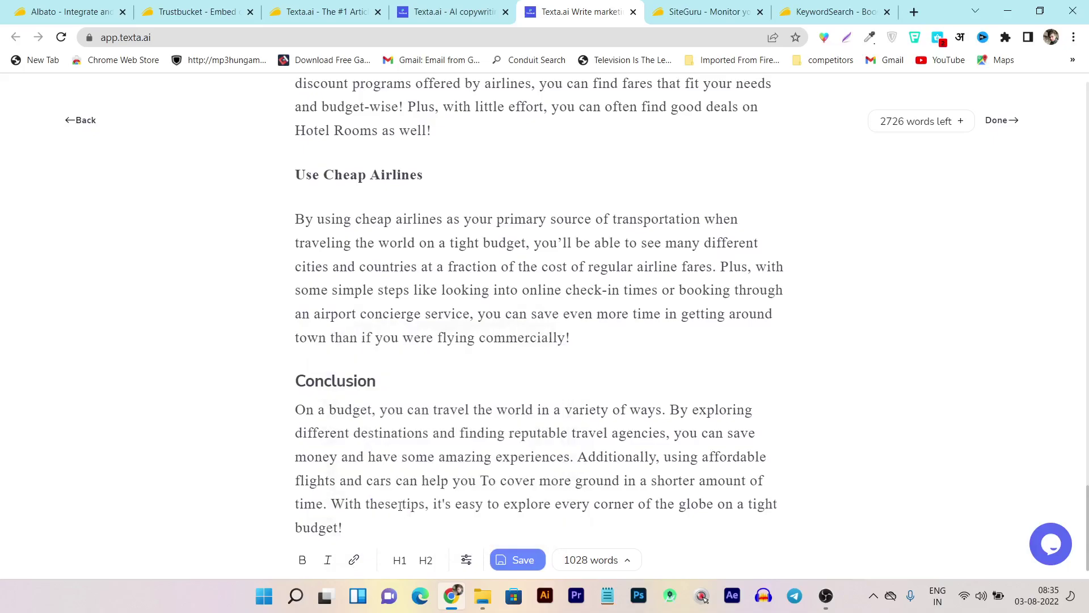
pyautogui.click(628, 561)
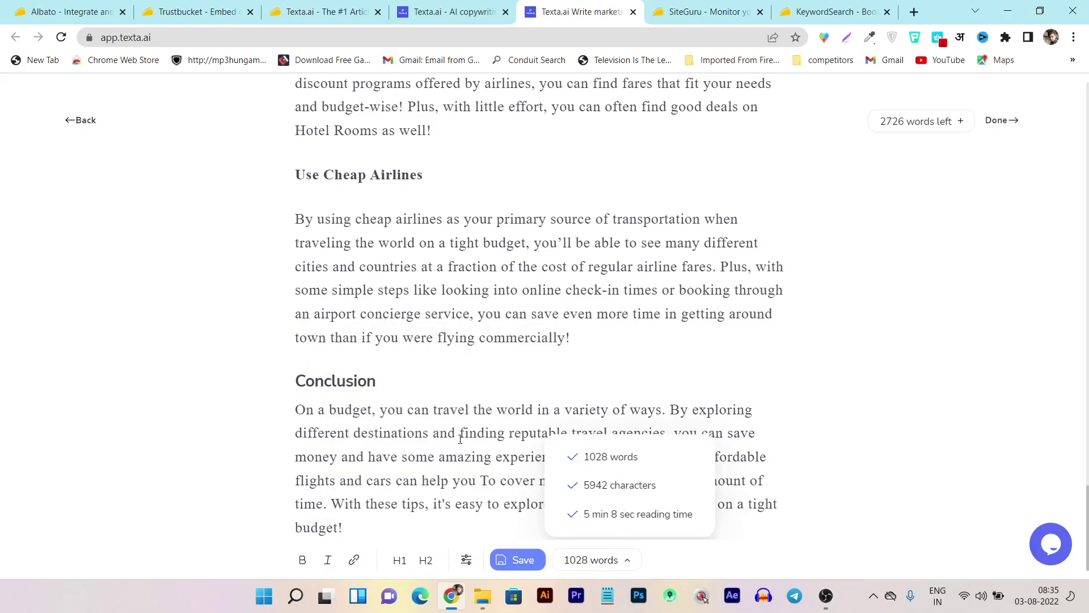
# Step: Look back over the post up to its title and return to the Default project's file list
pyautogui.scroll(13, 445, 443)
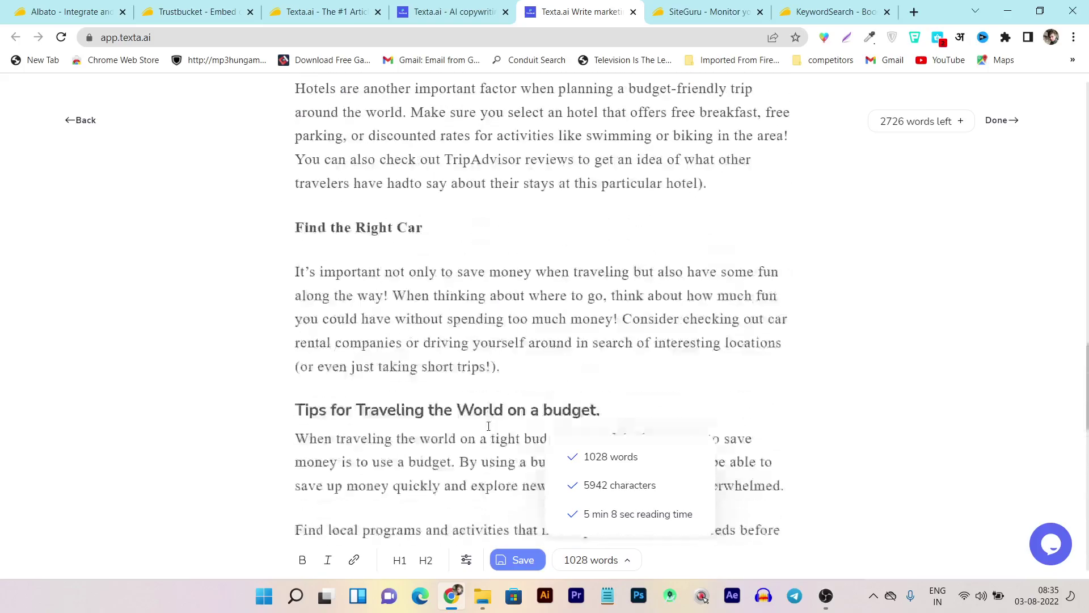
pyautogui.scroll(15, 515, 324)
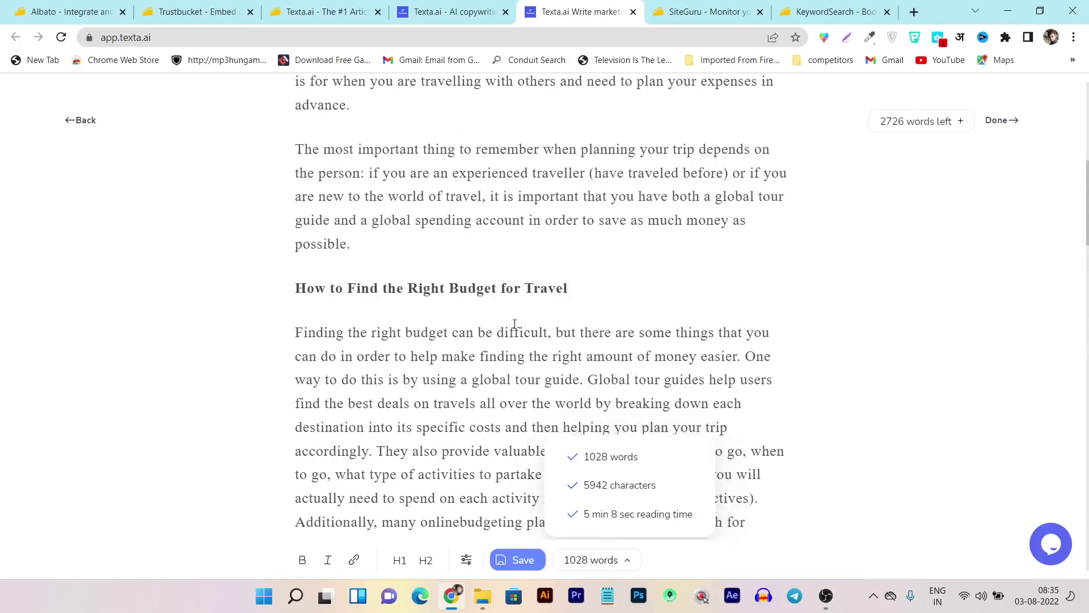
pyautogui.scroll(6, 515, 324)
pyautogui.scroll(2, 515, 324)
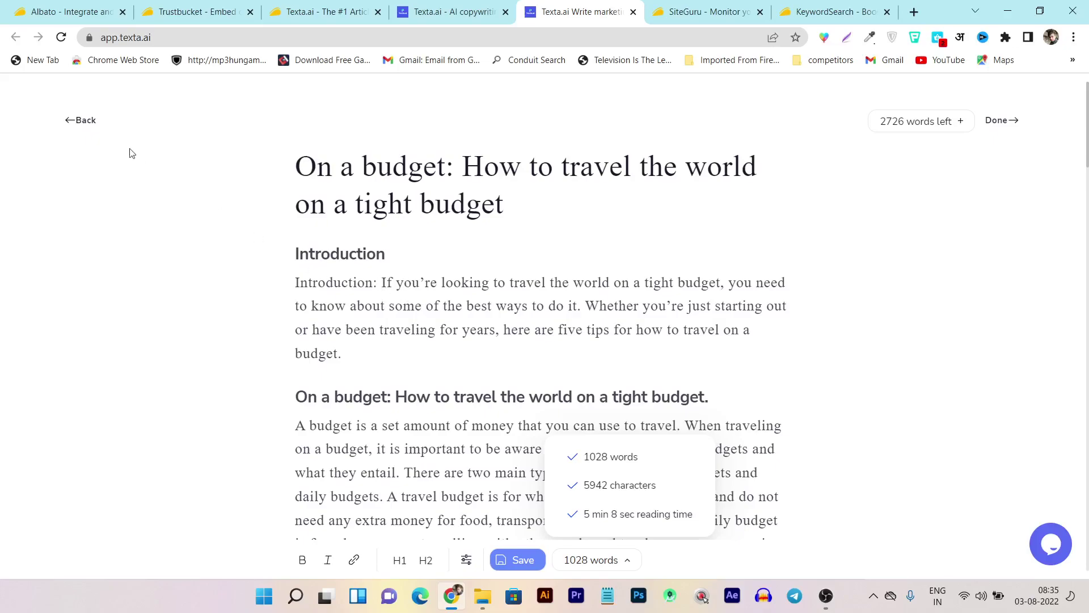
pyautogui.click(80, 120)
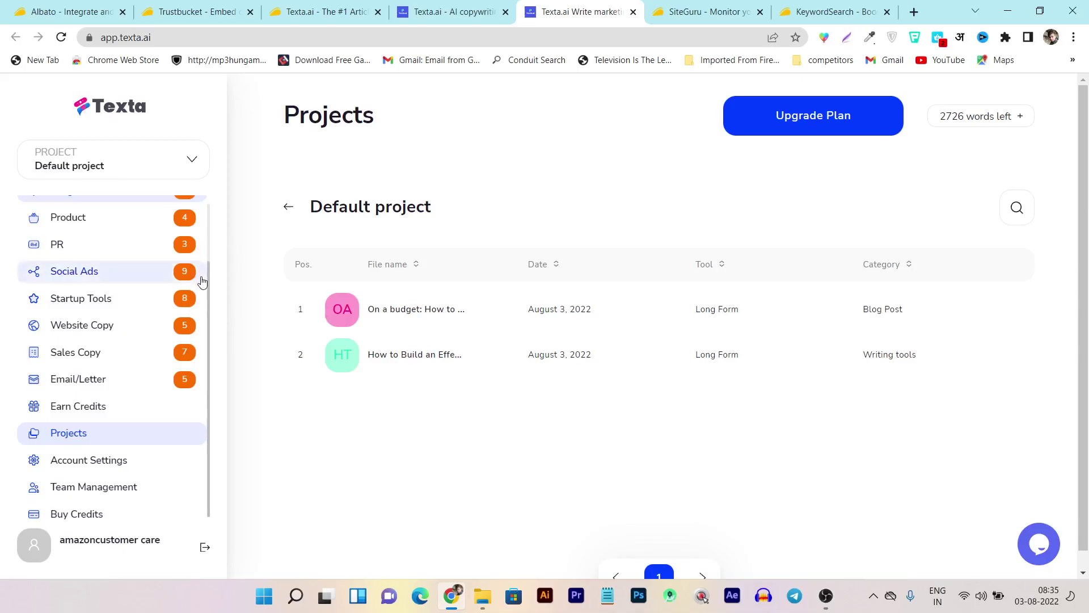
# Step: Look back at the start of the tool list, switch to Texta.ai's AppSumo deal page, and check the lifetime deal's price
pyautogui.moveTo(209, 287); pyautogui.dragTo(216, 219)
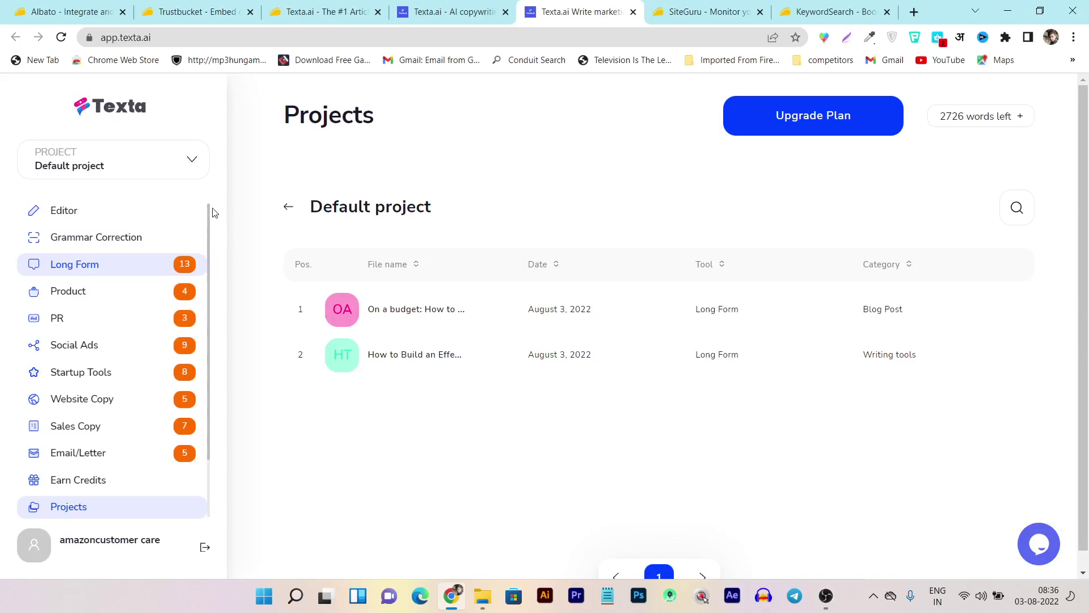
pyautogui.click(332, 6)
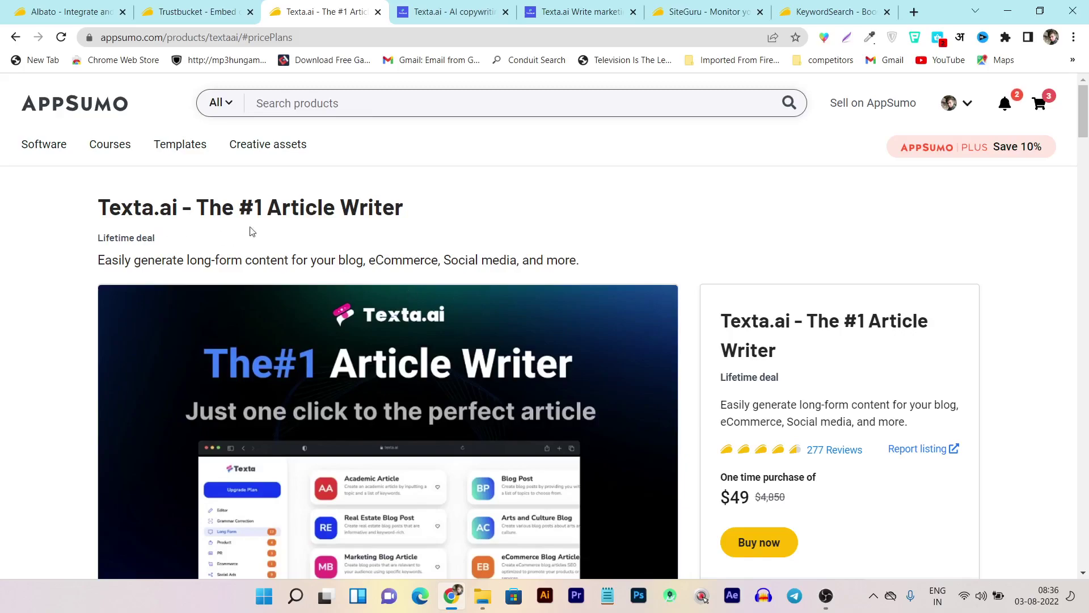
pyautogui.scroll(-2, 773, 316)
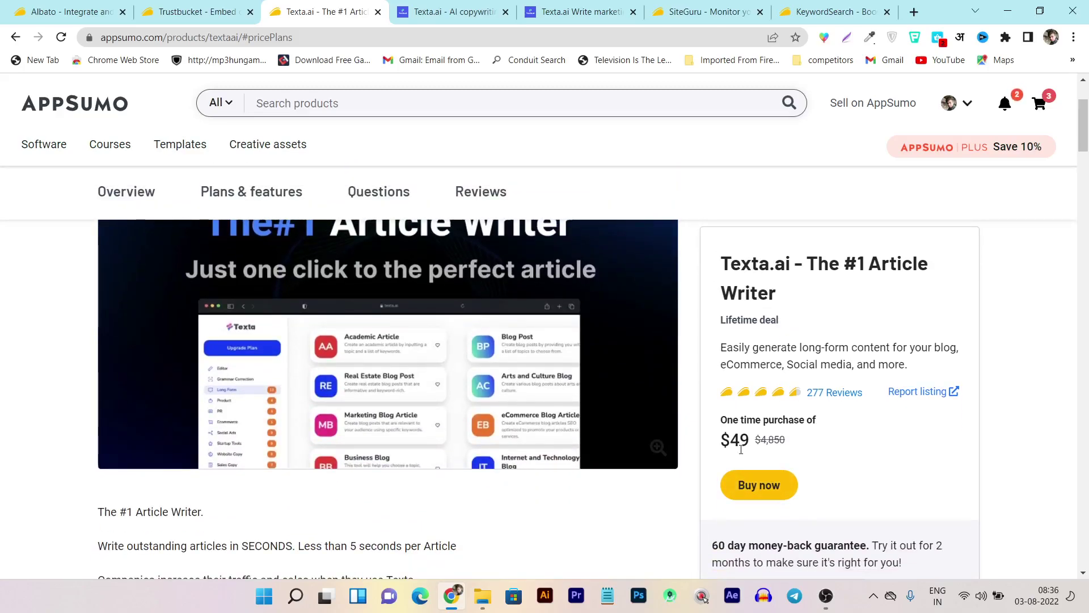
pyautogui.scroll(1, 422, 417)
pyautogui.scroll(1, 422, 417)
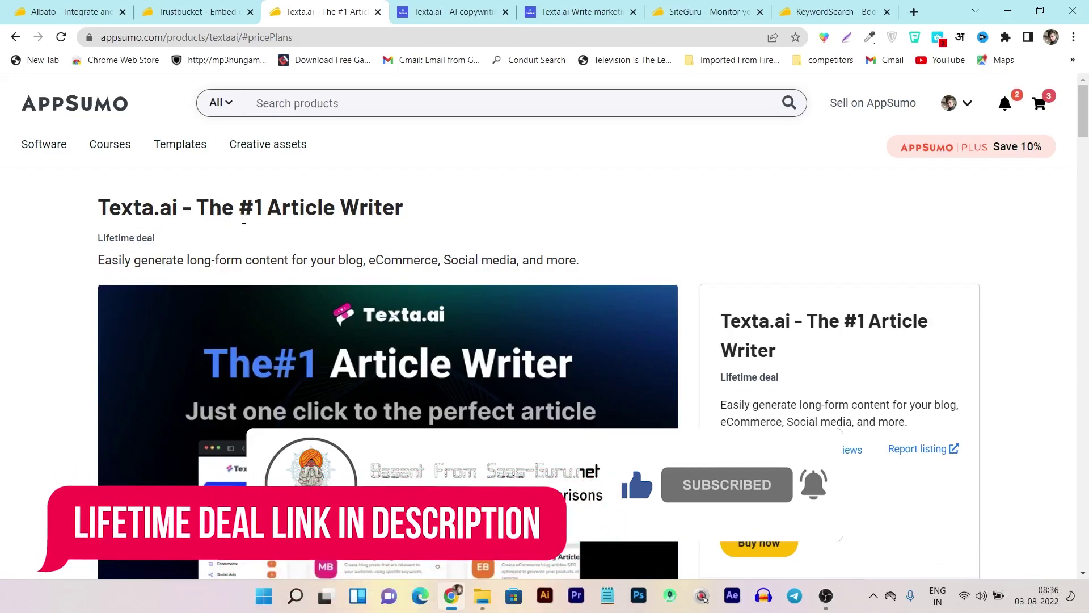
# Step: Look through the deal's description and overview, ending at the terms and pricing under Plans & features
pyautogui.scroll(-3, 75, 312)
pyautogui.scroll(-15, 237, 403)
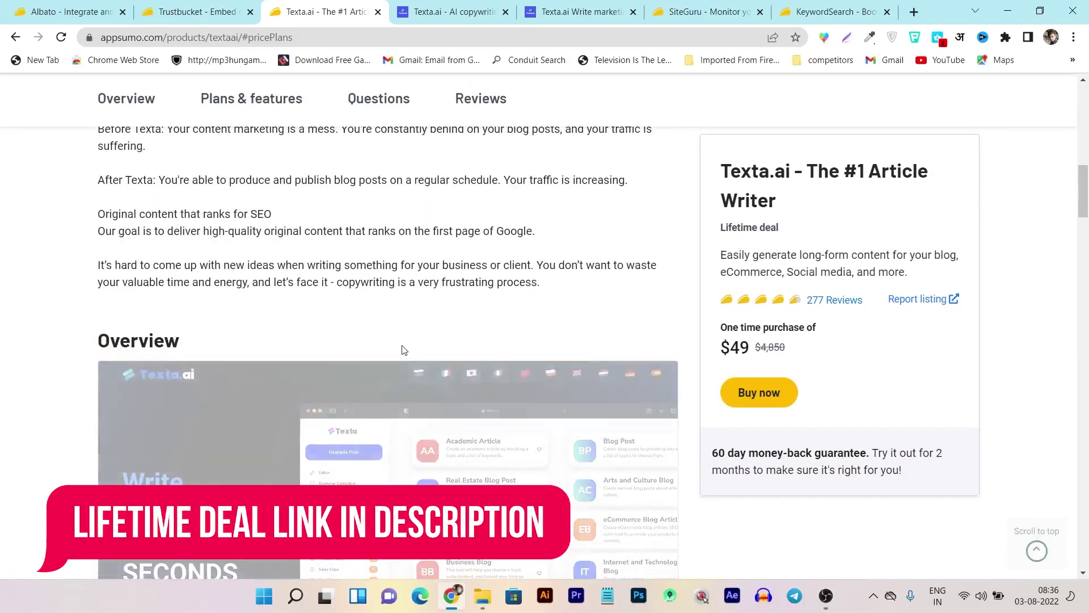
pyautogui.scroll(-15, 397, 364)
pyautogui.scroll(15, 381, 378)
pyautogui.scroll(10, 469, 433)
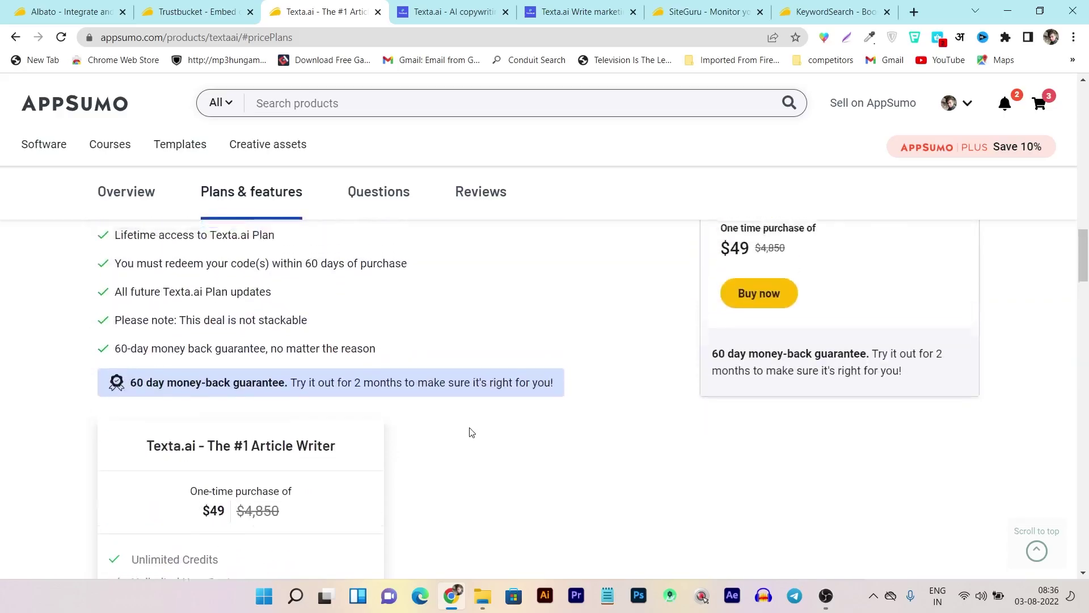